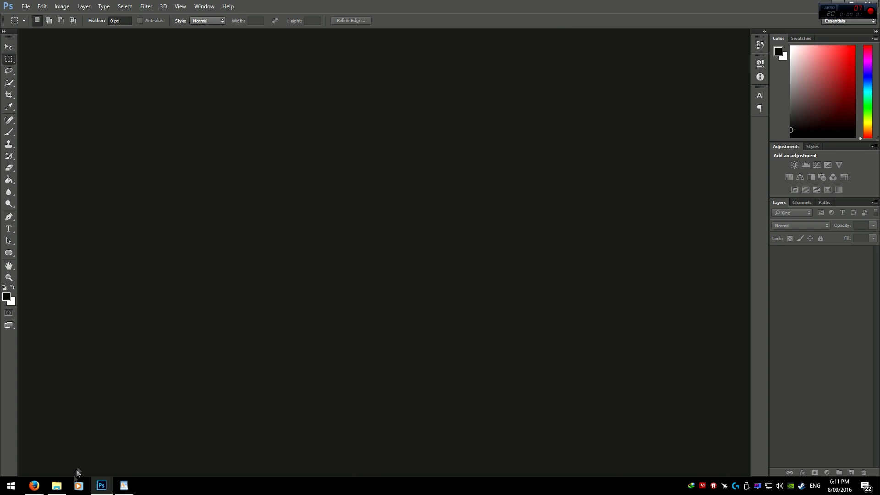
Step: Open the Tutorial Text folder and view the example portrait 1 Very Good Photo.JPG
click(57, 485)
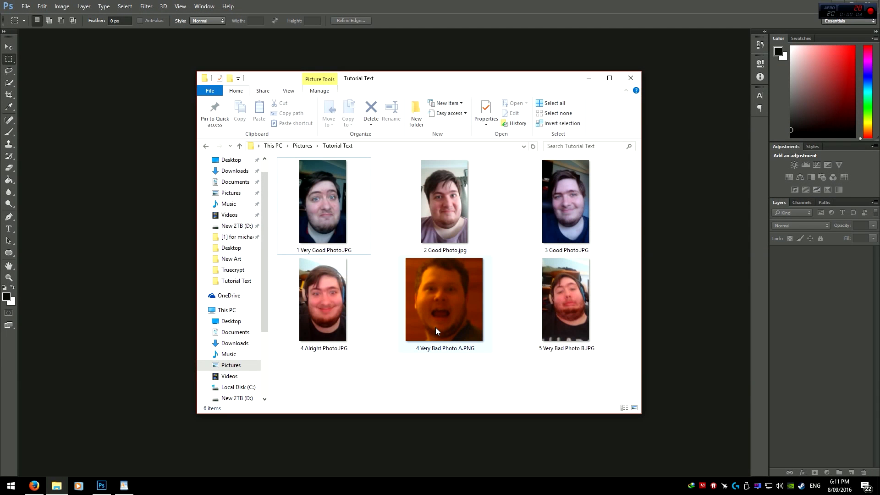
mouse_move(436, 328)
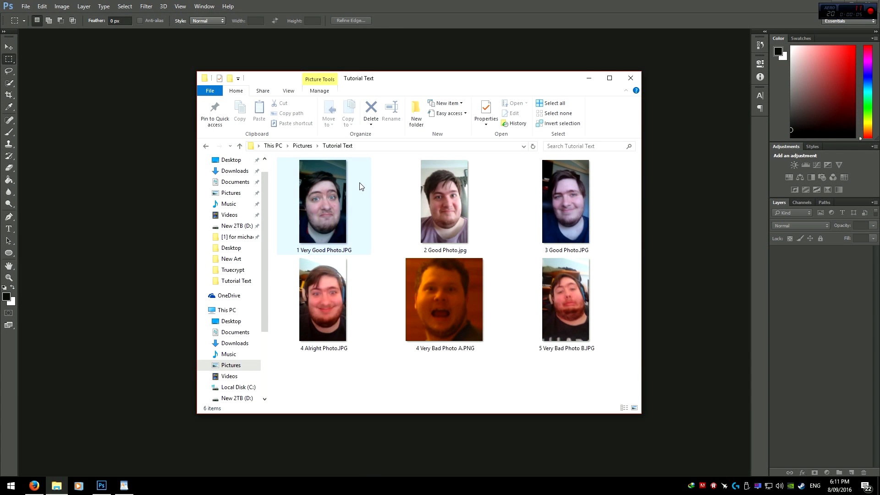
mouse_move(427, 216)
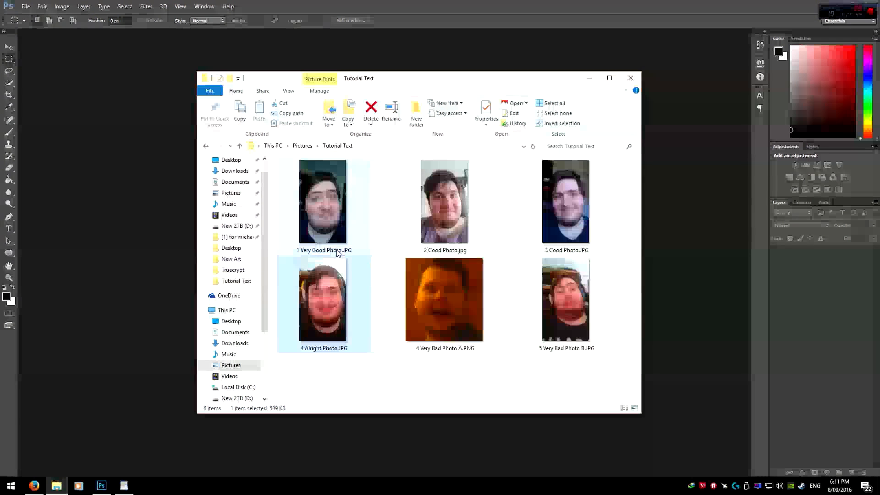
mouse_move(338, 252)
drag(596, 388, 290, 179)
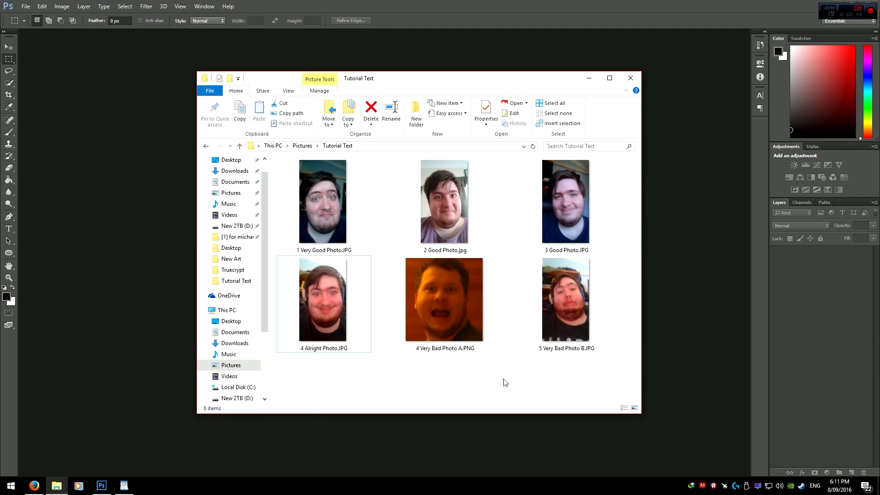
Step: View the 4 Very Bad Photo A.PNG example and the finished snip1 2 2.png text portrait, and close the viewer
double_click(429, 316)
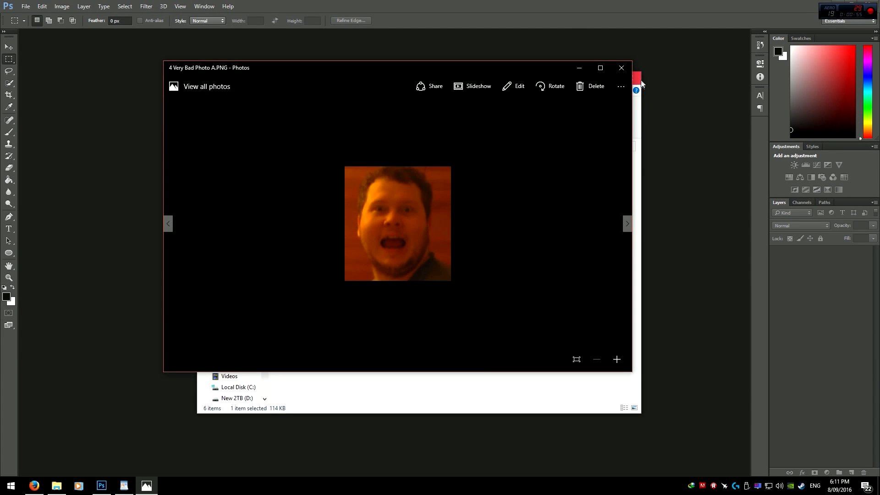
key(Right)
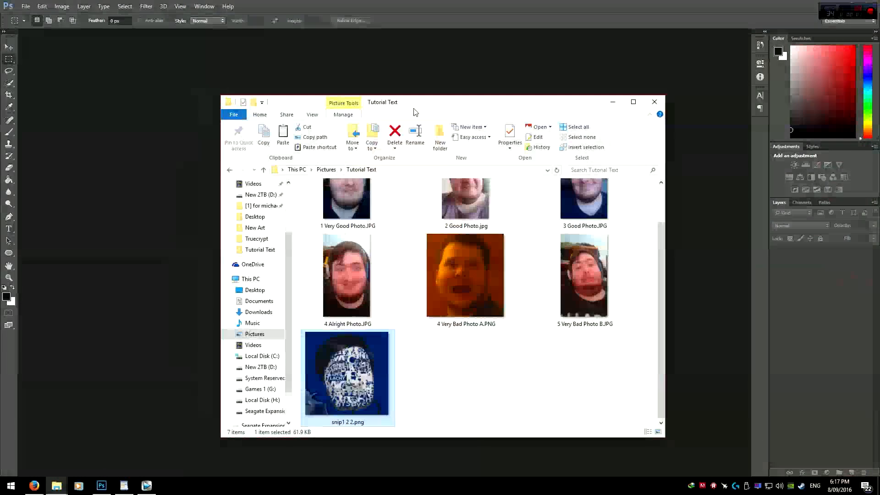
scroll(462, 360, up, 2)
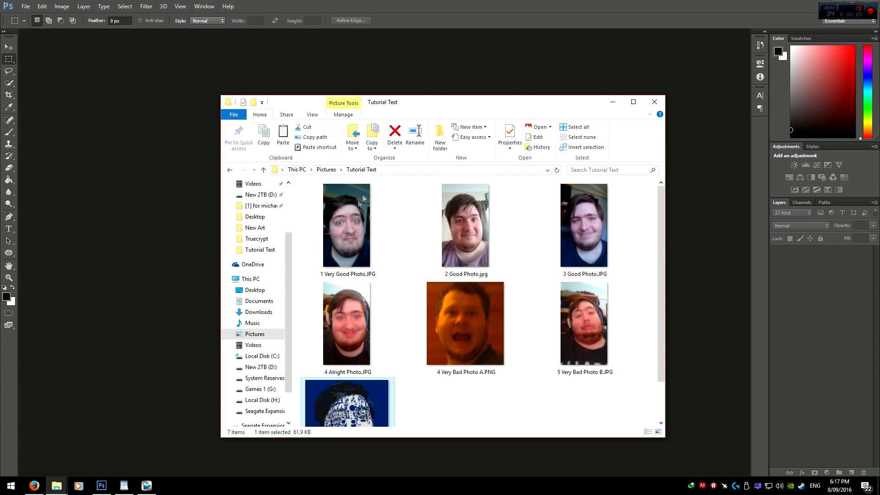
scroll(368, 348, down, 1)
double_click(367, 362)
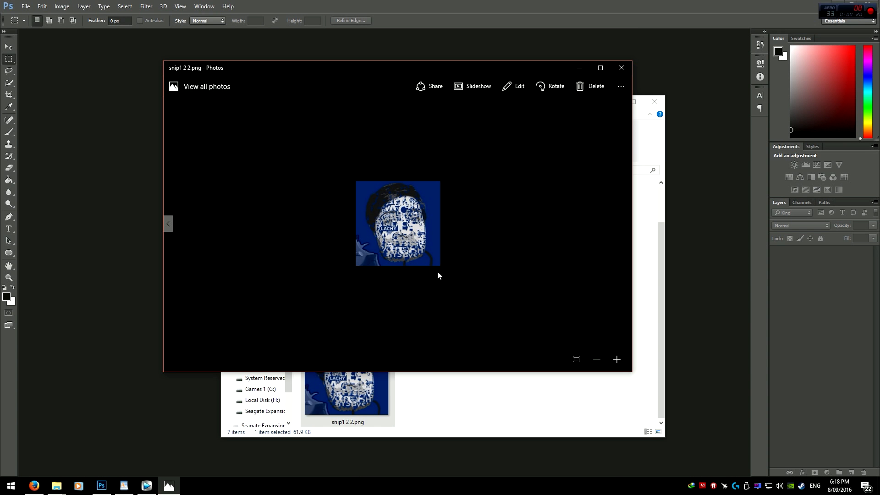
key(alt+F4)
Step: Open 1 Very Good Photo.JPG in Photoshop and select the Eraser tool
drag(357, 224, 171, 218)
key(e)
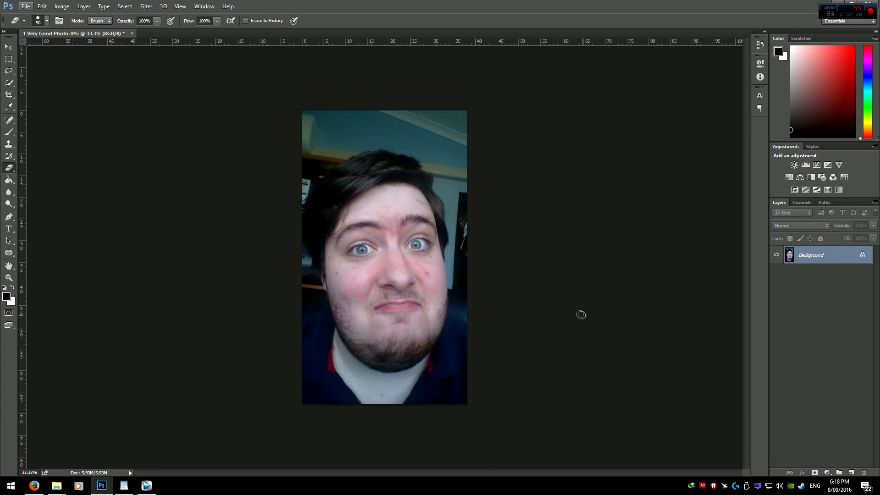
Step: Convert the locked Background into an editable layer named Layer 0
scroll(531, 304, up, 3)
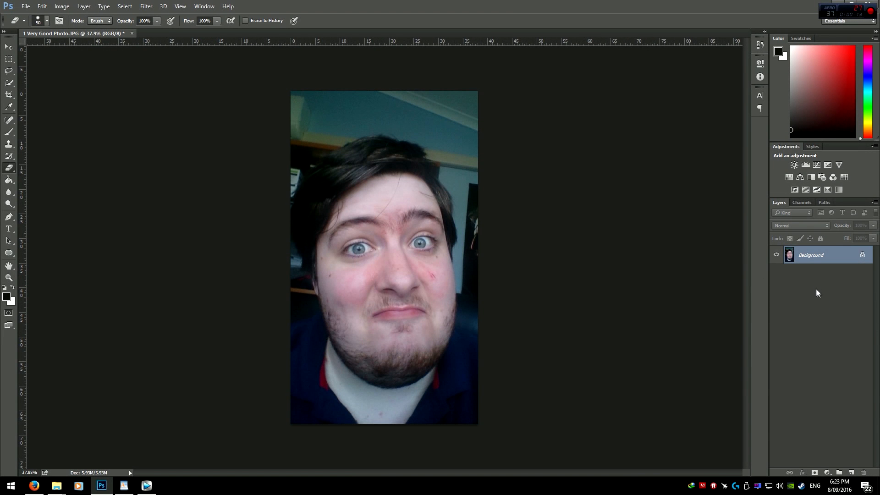
double_click(812, 256)
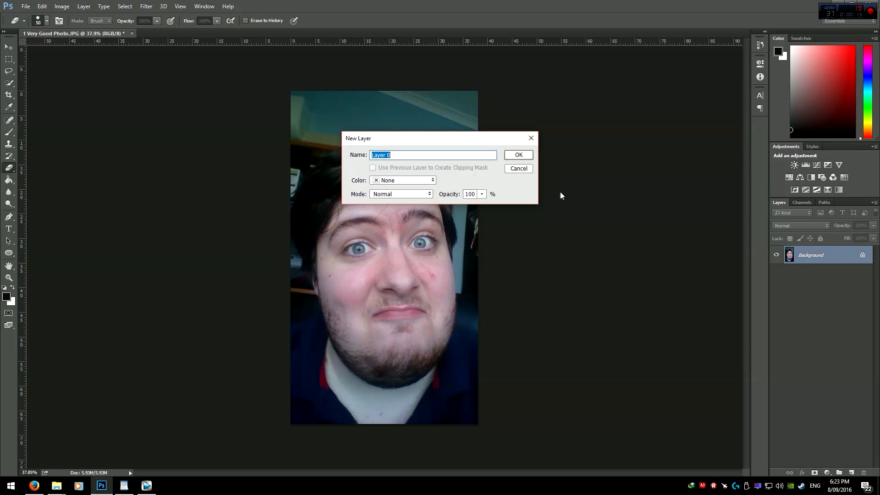
click(516, 156)
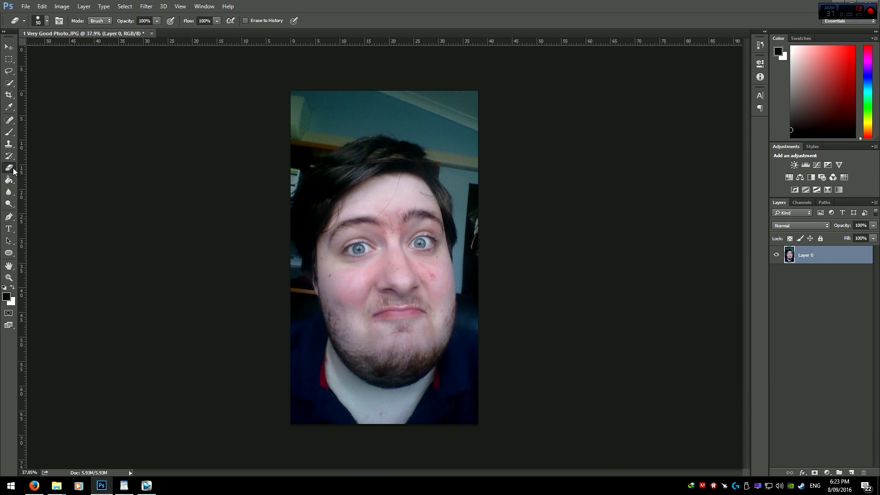
Step: Erase test strokes beside the head and undo them
drag(433, 109, 459, 197)
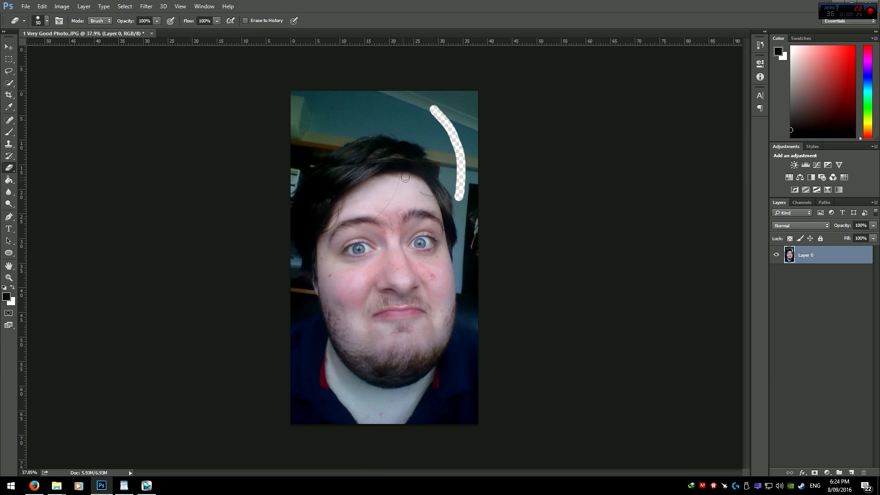
drag(397, 98, 273, 125)
key(ctrl+z)
key(ctrl+z)
key(ctrl+alt+z)
key(ctrl+alt+z)
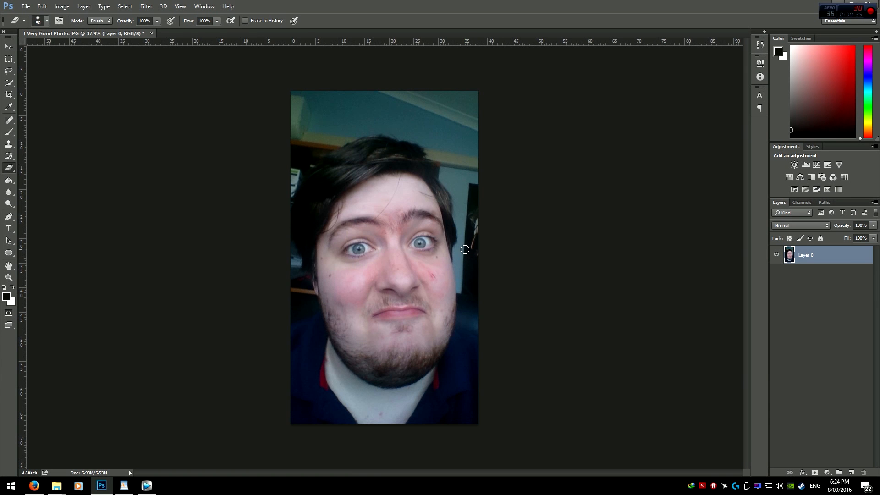
Step: Erase the background along the right side of the face with a 50 px eraser
scroll(476, 274, up, 5)
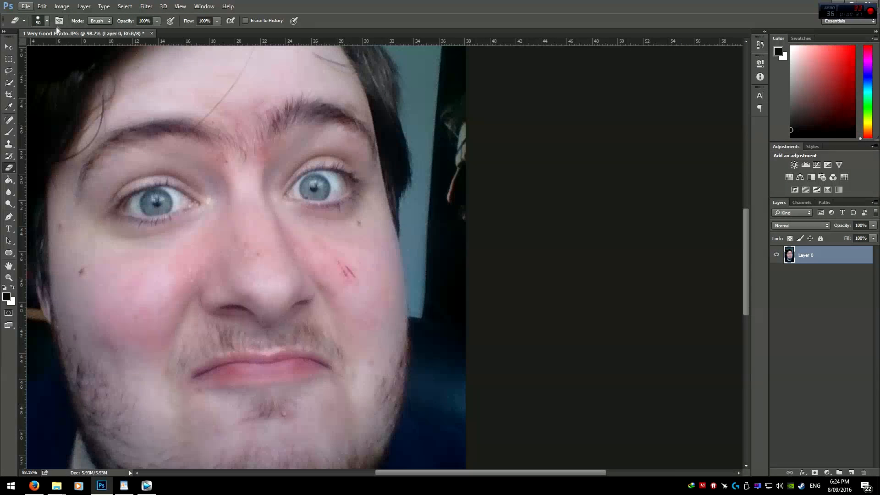
click(46, 21)
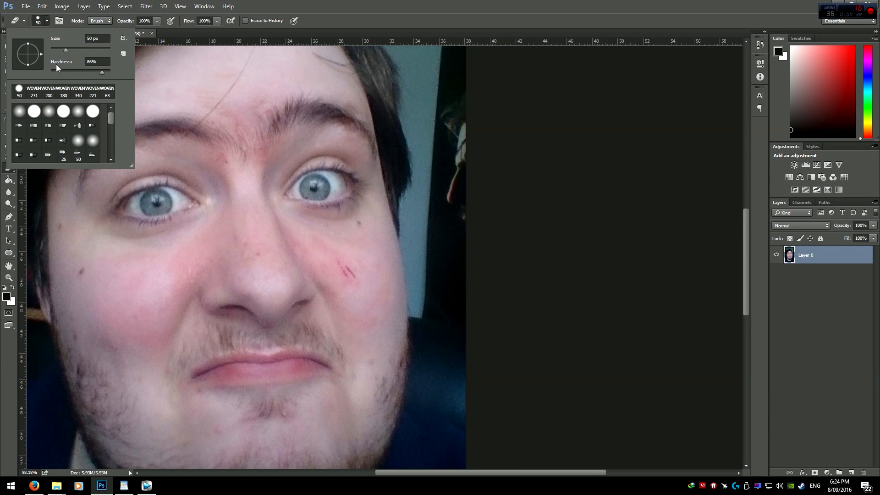
click(466, 63)
scroll(466, 280, up, 2)
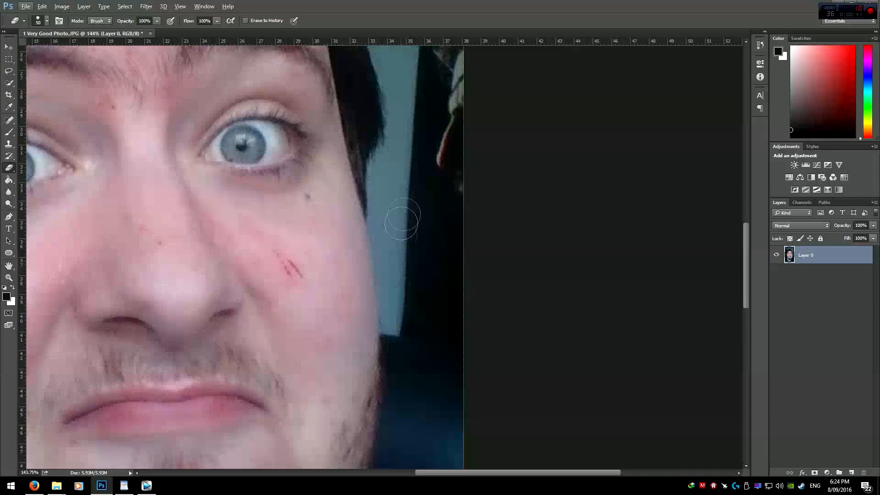
mouse_move(400, 145)
mouse_down()
mouse_move(381, 234)
mouse_move(392, 326)
mouse_move(422, 336)
mouse_move(476, 401)
mouse_up()
scroll(476, 403, down, 4)
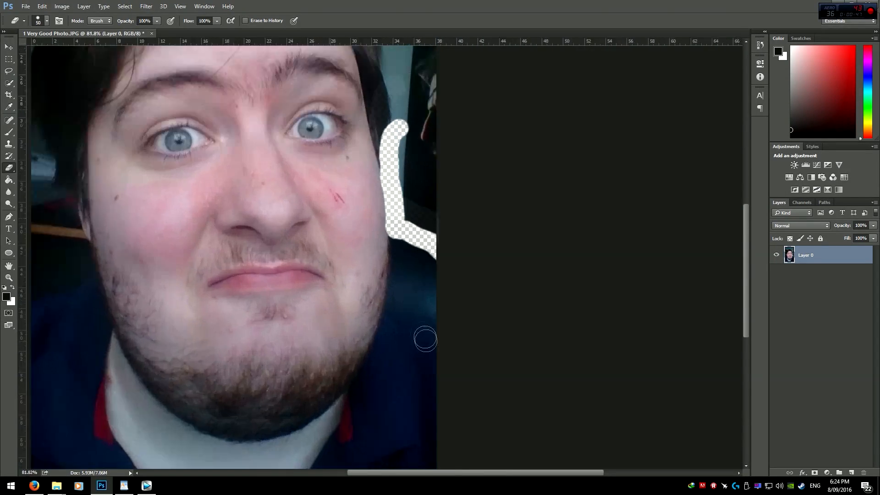
scroll(426, 339, up, 4)
mouse_move(385, 114)
mouse_down()
mouse_move(386, 269)
mouse_move(433, 290)
mouse_move(514, 349)
mouse_up()
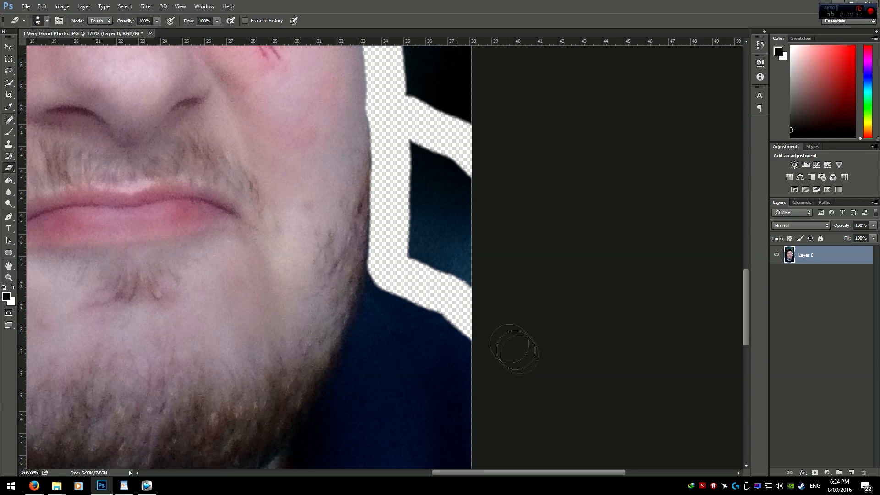
mouse_move(391, 269)
mouse_down()
mouse_move(379, 275)
mouse_move(498, 334)
mouse_up()
drag(454, 315, 484, 331)
Step: Erase the background around the right side and top of the head with a 28 px eraser
scroll(488, 299, down, 9)
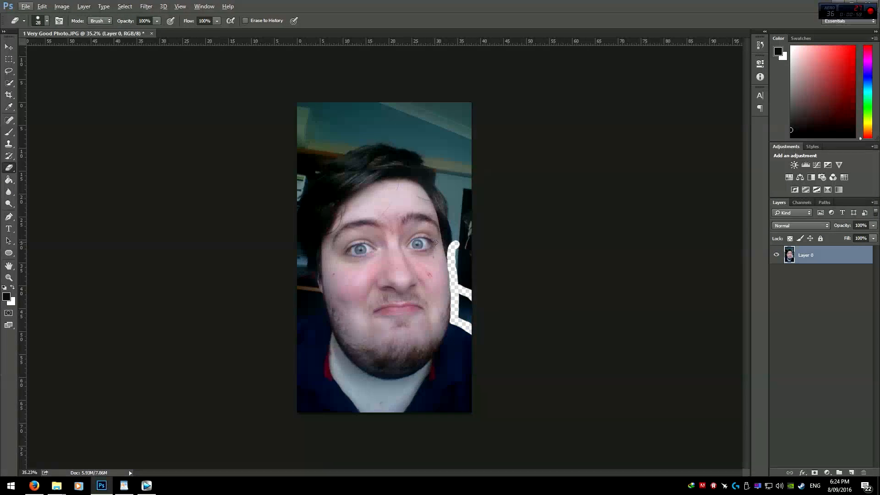
scroll(407, 253, up, 3)
click(45, 21)
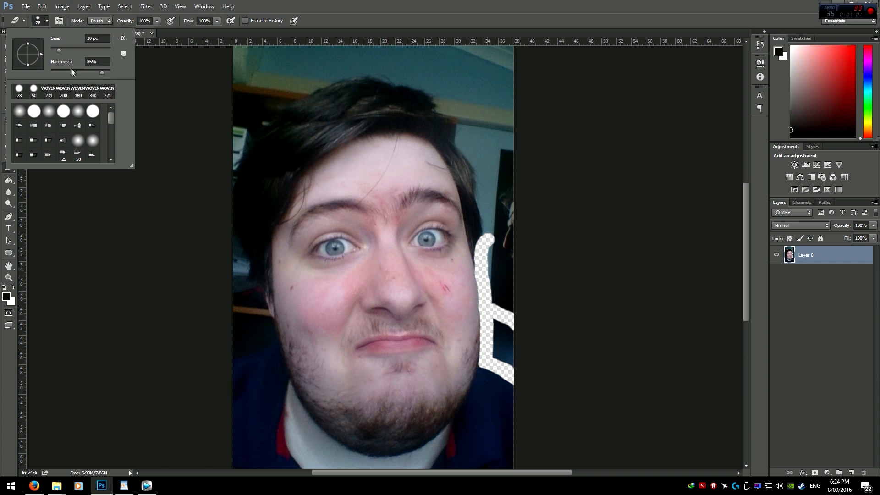
click(446, 164)
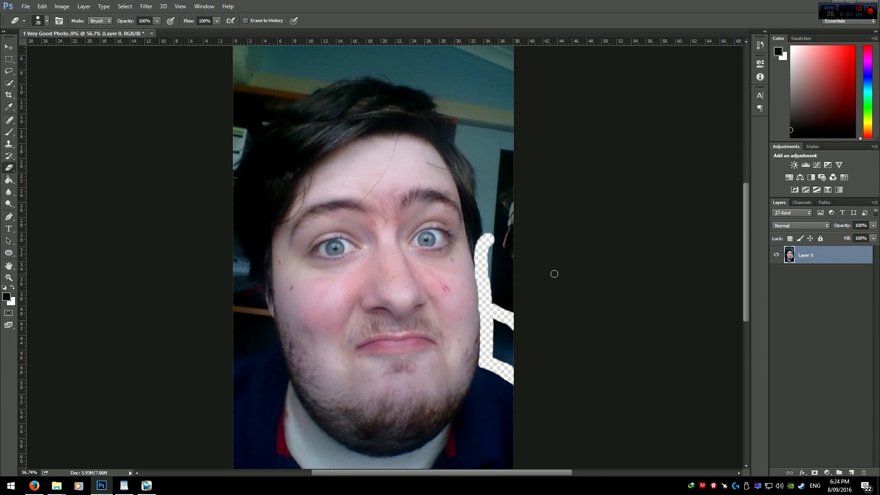
scroll(463, 266, down, 2)
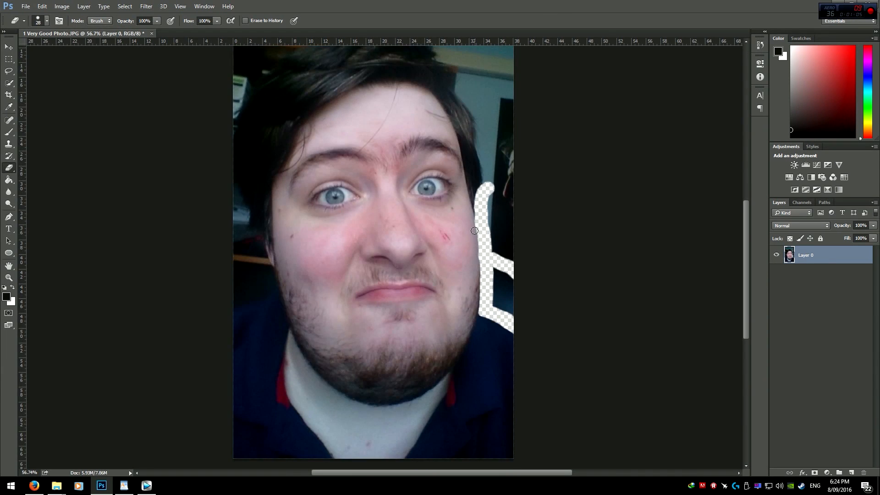
scroll(474, 230, up, 1)
scroll(469, 228, up, 1)
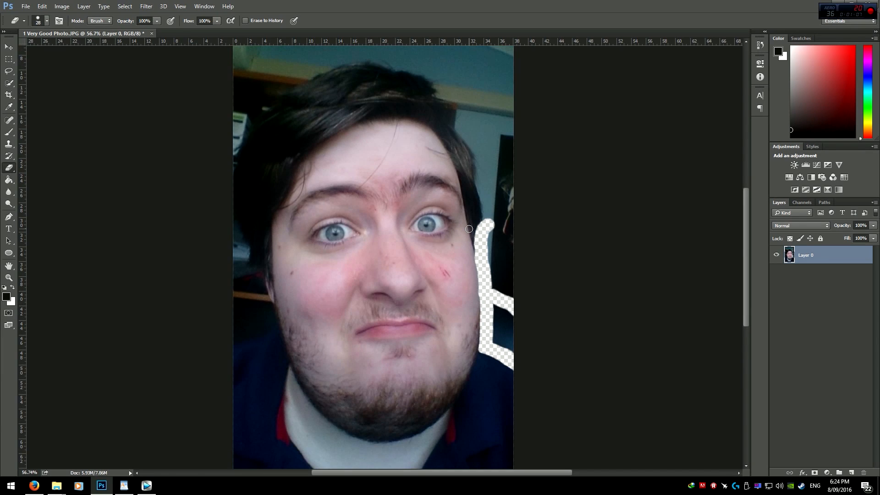
scroll(483, 227, up, 8)
mouse_move(485, 305)
mouse_down()
mouse_move(471, 190)
mouse_move(386, 76)
mouse_up()
Step: Erase the remaining background around the left side of the head and the shoulders
scroll(365, 145, up, 4)
mouse_move(388, 161)
mouse_down()
mouse_move(246, 114)
mouse_move(58, 177)
mouse_up()
scroll(306, 189, down, 3)
scroll(376, 92, down, 4)
scroll(294, 115, up, 4)
mouse_move(302, 94)
mouse_down()
mouse_move(250, 350)
mouse_move(280, 446)
mouse_up()
scroll(304, 355, down, 5)
mouse_move(280, 162)
mouse_down()
mouse_move(276, 142)
mouse_move(292, 179)
mouse_up()
mouse_move(277, 140)
mouse_down()
mouse_move(318, 245)
mouse_move(319, 228)
mouse_move(306, 208)
mouse_move(353, 364)
mouse_up()
key(ctrl+z)
key(ctrl+z)
mouse_move(297, 184)
mouse_down()
mouse_move(274, 305)
mouse_move(238, 314)
mouse_up()
scroll(269, 275, down, 9)
mouse_move(266, 274)
mouse_down()
mouse_move(284, 273)
mouse_move(275, 273)
mouse_move(268, 225)
mouse_move(250, 241)
mouse_up()
scroll(271, 157, up, 4)
mouse_move(367, 124)
mouse_down()
mouse_move(317, 141)
mouse_move(266, 171)
mouse_move(237, 204)
mouse_move(360, 109)
mouse_move(245, 89)
mouse_move(447, 124)
mouse_move(403, 134)
mouse_move(482, 172)
mouse_move(510, 273)
mouse_move(494, 215)
mouse_move(442, 141)
mouse_move(507, 264)
mouse_move(514, 384)
mouse_up()
scroll(527, 371, down, 1)
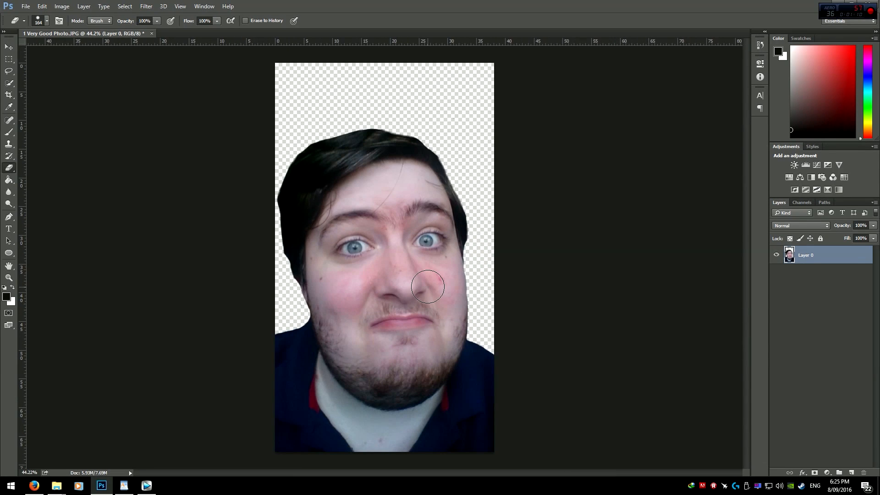
Step: Clean up leftover background above the hair with a large eraser
drag(317, 129, 265, 270)
key(ctrl+z)
mouse_move(421, 138)
mouse_down()
mouse_move(384, 122)
mouse_move(324, 120)
mouse_up()
mouse_move(299, 129)
mouse_down()
mouse_move(410, 98)
mouse_move(450, 130)
mouse_move(466, 198)
mouse_up()
key(ctrl+z)
mouse_move(488, 233)
mouse_down()
mouse_move(449, 132)
mouse_move(381, 102)
mouse_move(324, 118)
mouse_up()
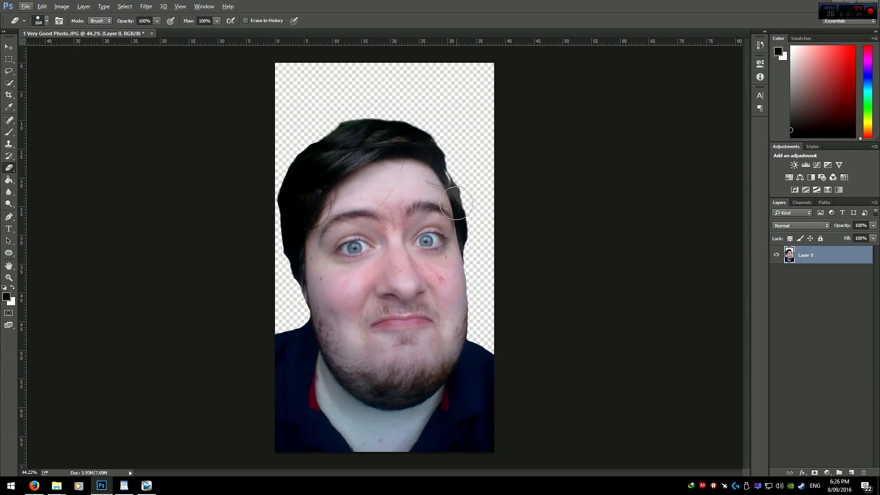
scroll(370, 222, up, 3)
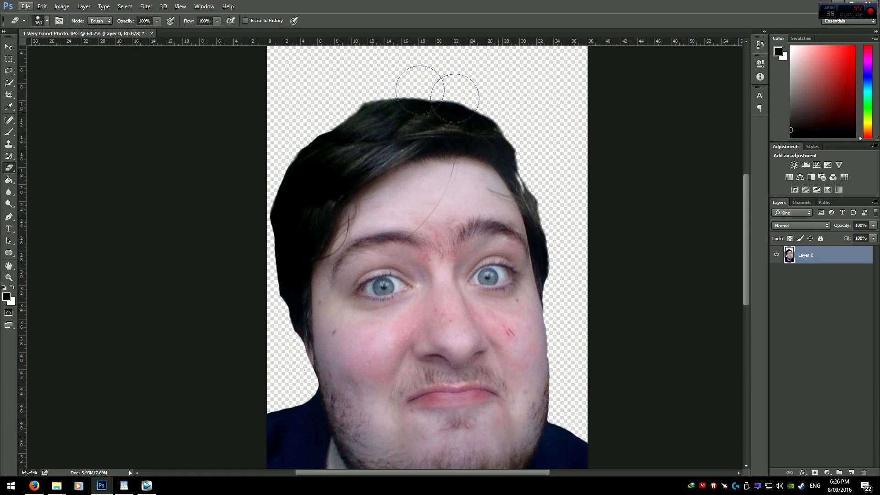
scroll(448, 214, down, 2)
scroll(448, 214, up, 1)
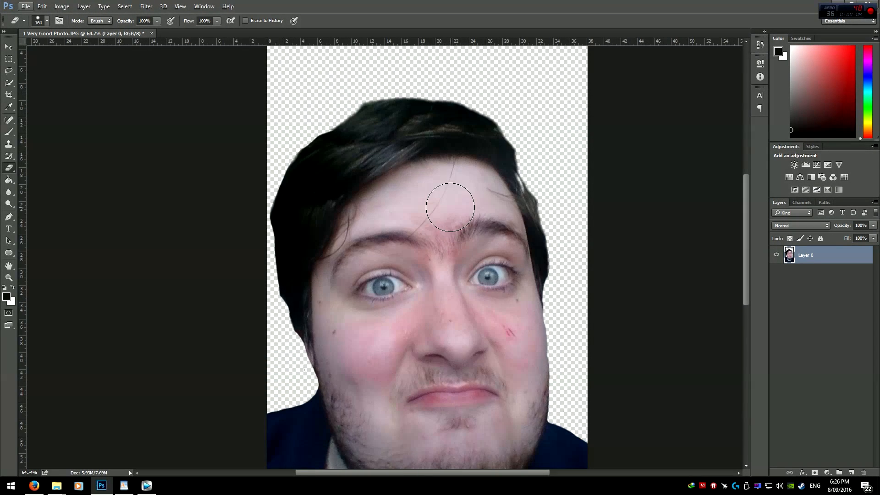
scroll(557, 172, down, 3)
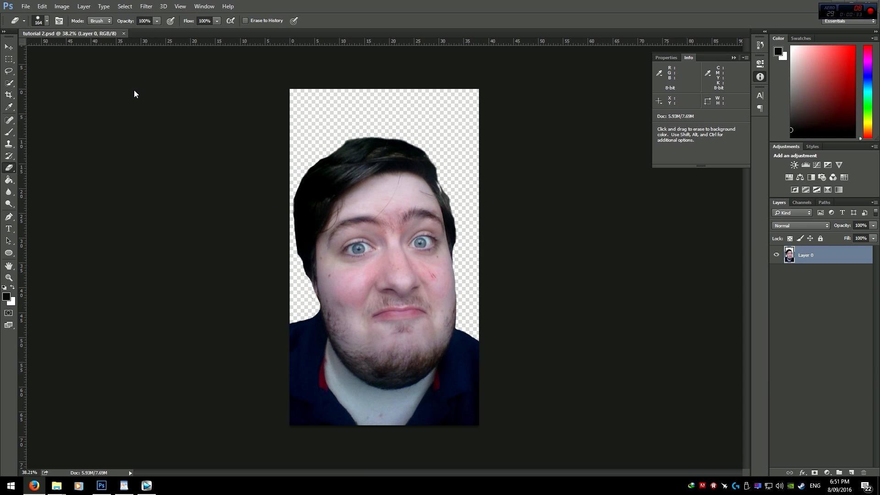
Step: Convert the layer to grayscale with the Black & White adjustment
click(62, 6)
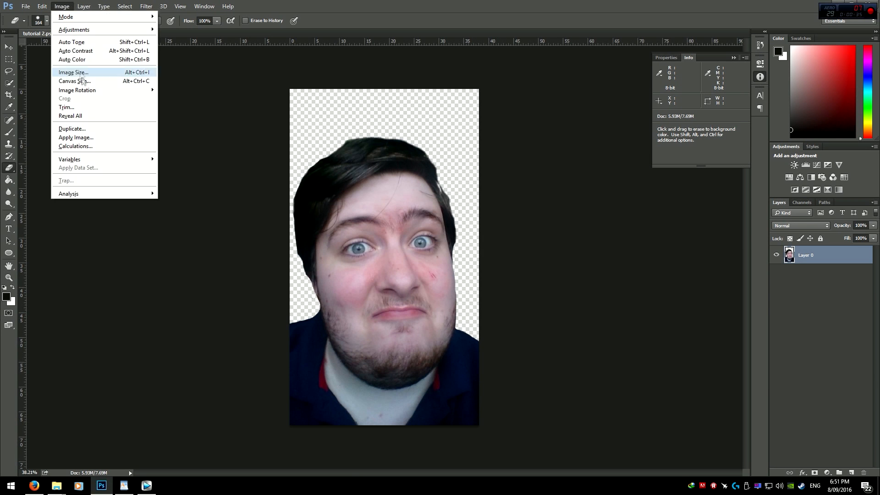
mouse_move(78, 31)
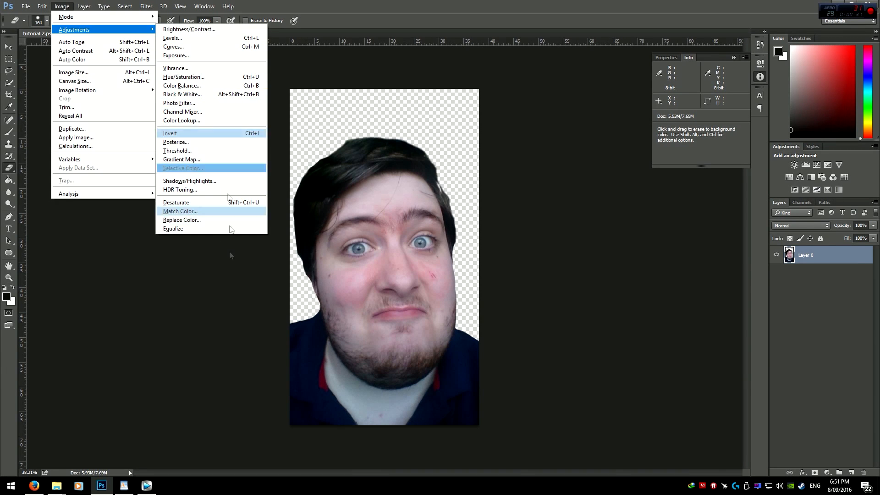
click(184, 94)
click(511, 98)
click(61, 6)
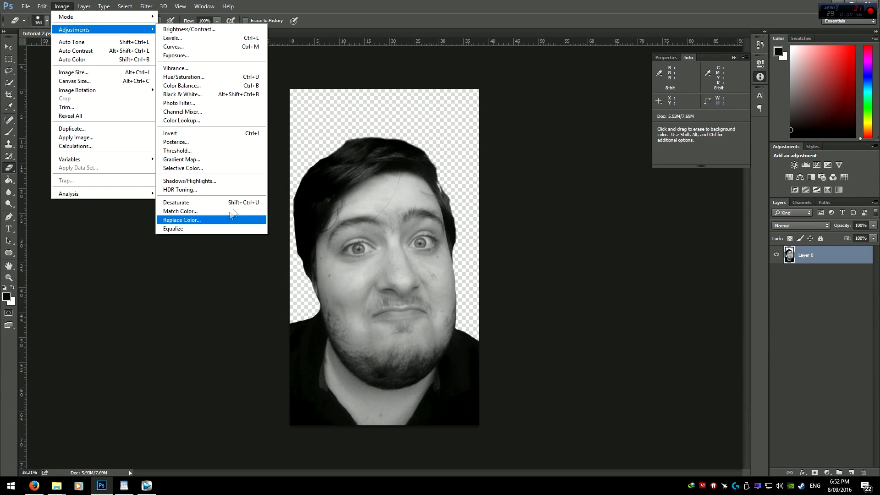
click(206, 141)
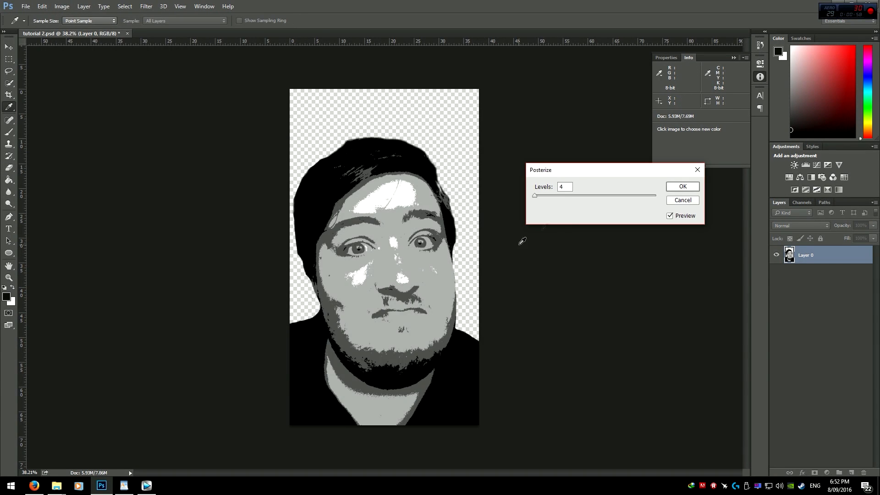
text(5)
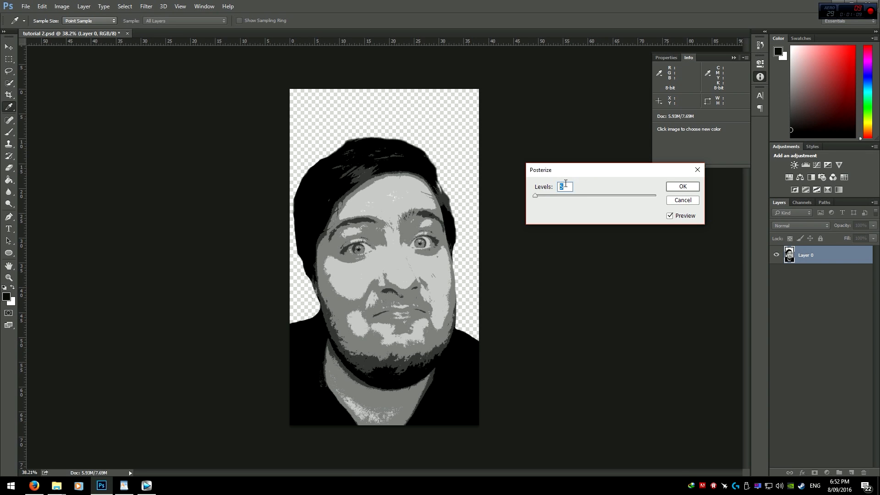
text(4)
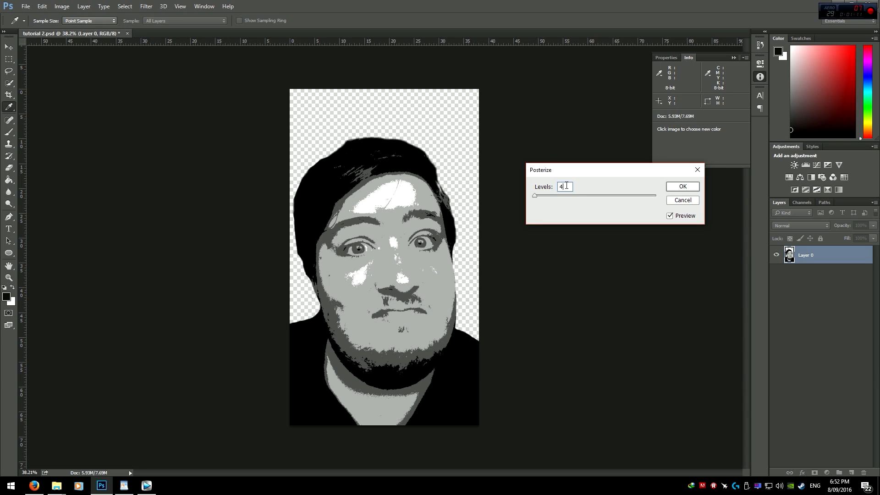
text(5)
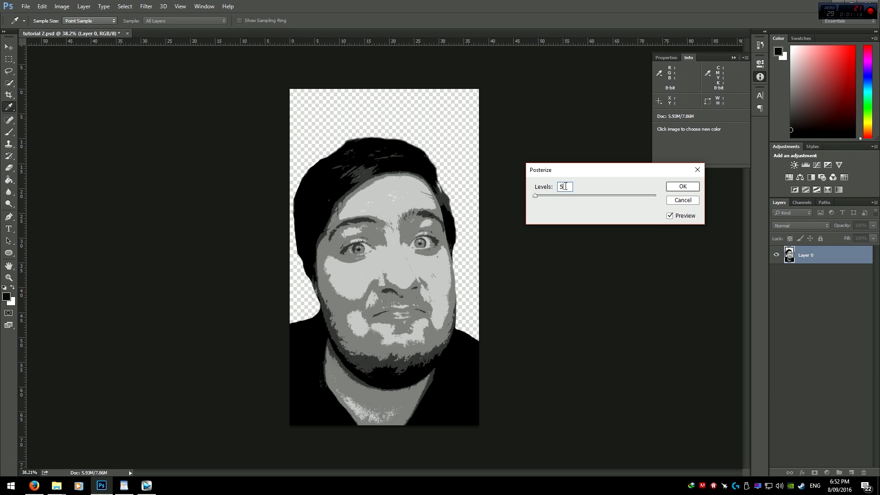
key(Up)
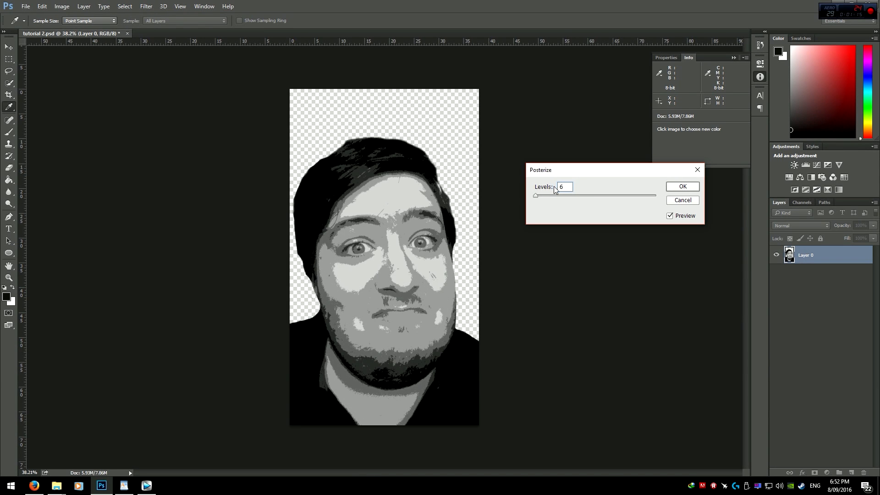
text(5)
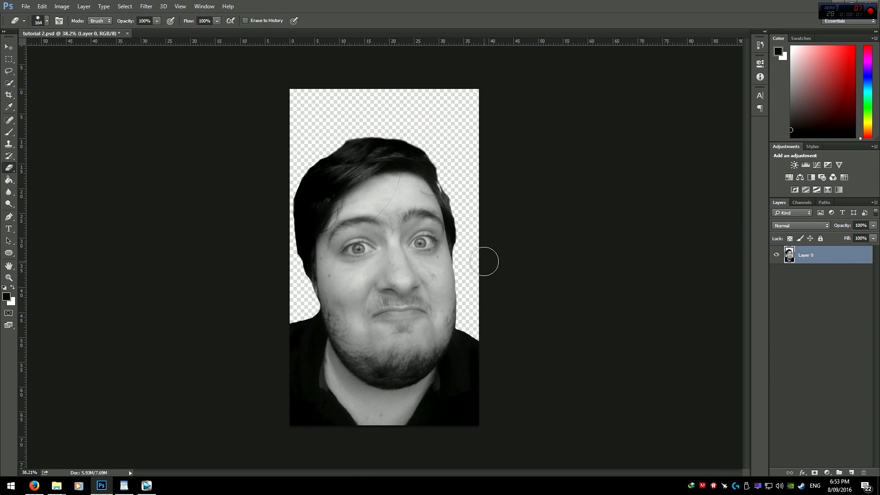
Step: Add a new empty layer and pick a 77 px round brush with reduced hardness
click(8, 134)
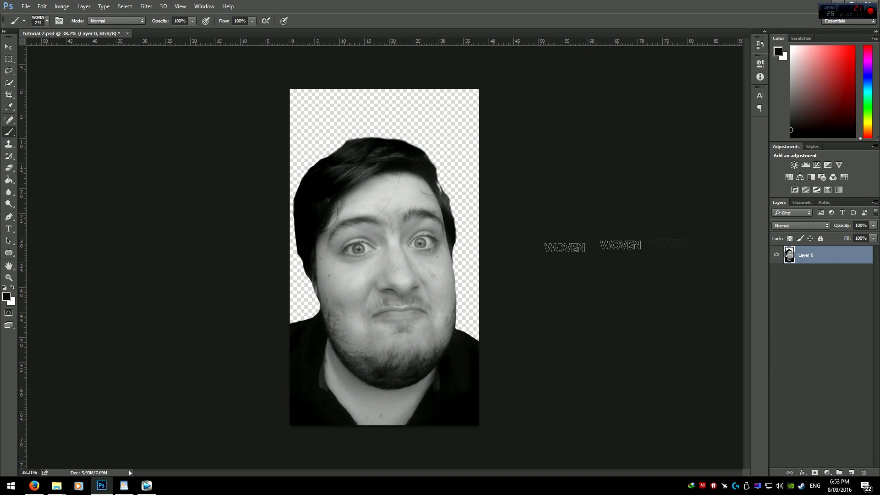
click(849, 474)
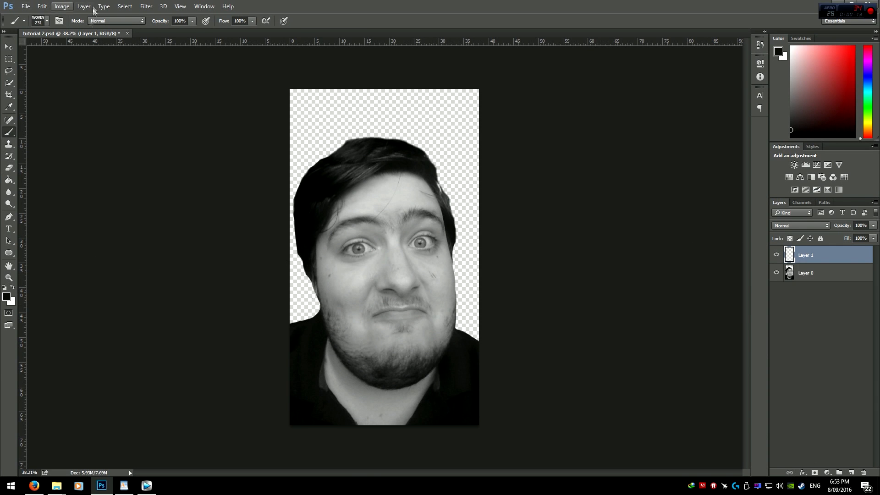
click(47, 20)
scroll(65, 137, up, 5)
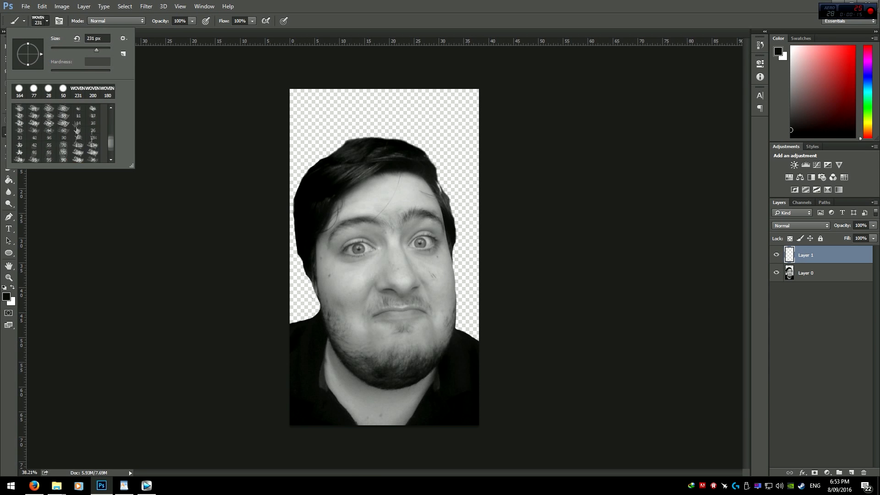
click(33, 91)
click(388, 4)
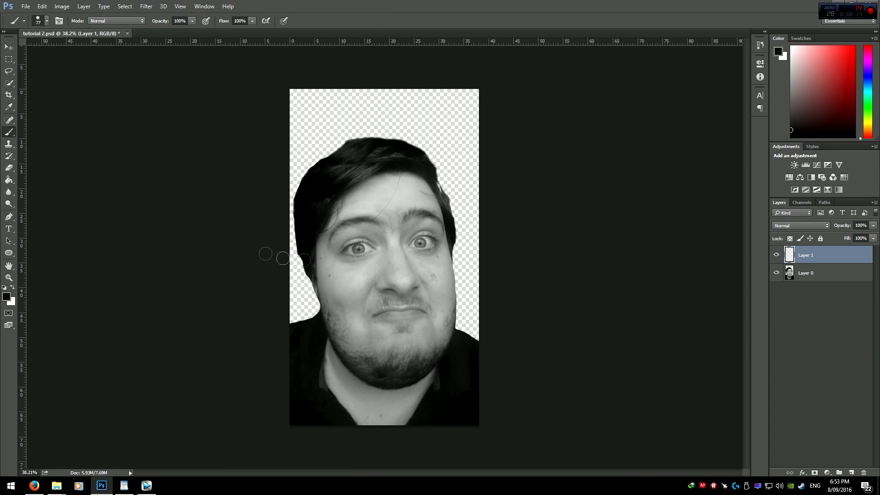
click(47, 22)
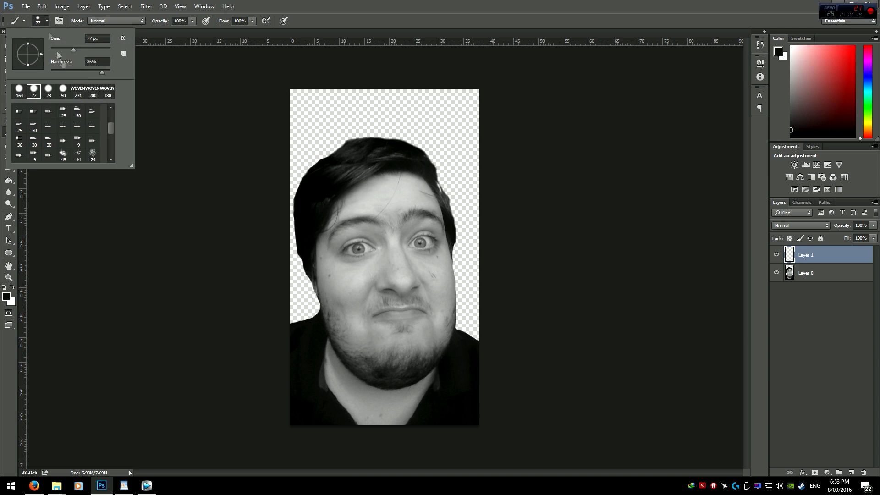
drag(82, 73, 26, 73)
click(376, 5)
drag(336, 262, 366, 262)
mouse_move(356, 174)
mouse_down()
mouse_move(367, 179)
mouse_move(374, 243)
mouse_up()
key(ctrl+z)
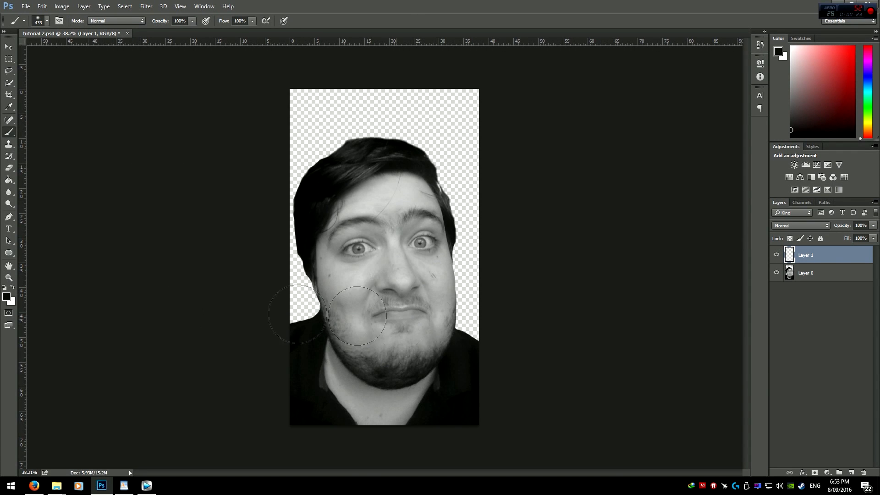
Step: Set the foreground colour to white ffffff and paint over the face on the new layer
click(7, 296)
text(ffffff)
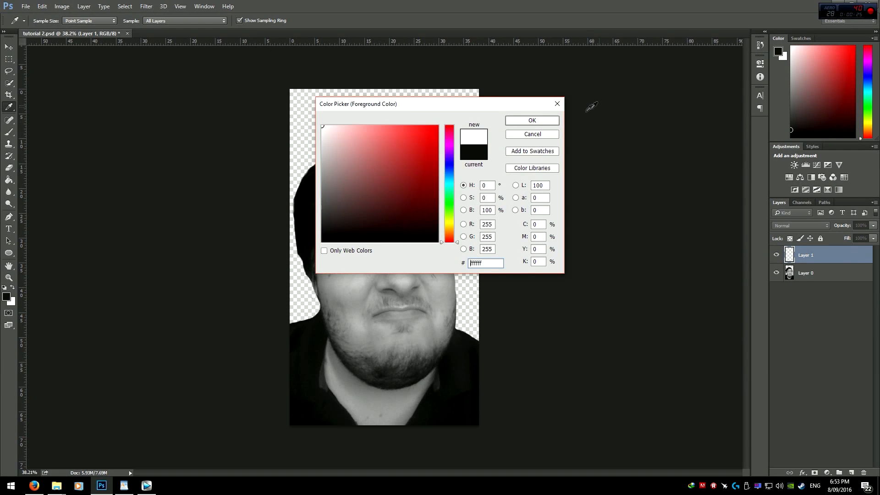
key(Return)
mouse_move(392, 197)
mouse_down()
mouse_move(366, 220)
mouse_move(350, 275)
mouse_move(366, 339)
mouse_move(388, 353)
mouse_move(410, 344)
mouse_move(422, 318)
mouse_move(409, 218)
mouse_move(389, 240)
mouse_move(384, 344)
mouse_move(356, 362)
mouse_up()
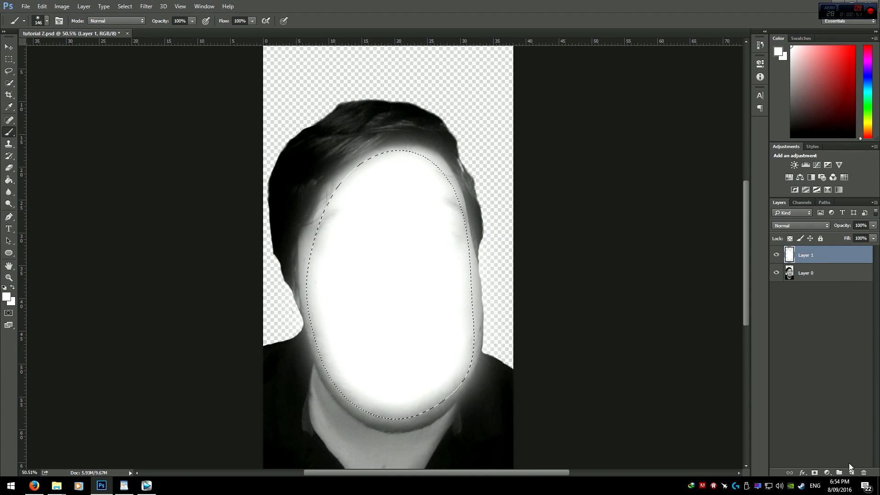
Step: Add a Brightness/Contrast adjustment layer above the photo layer and hide the white paint layer
click(802, 276)
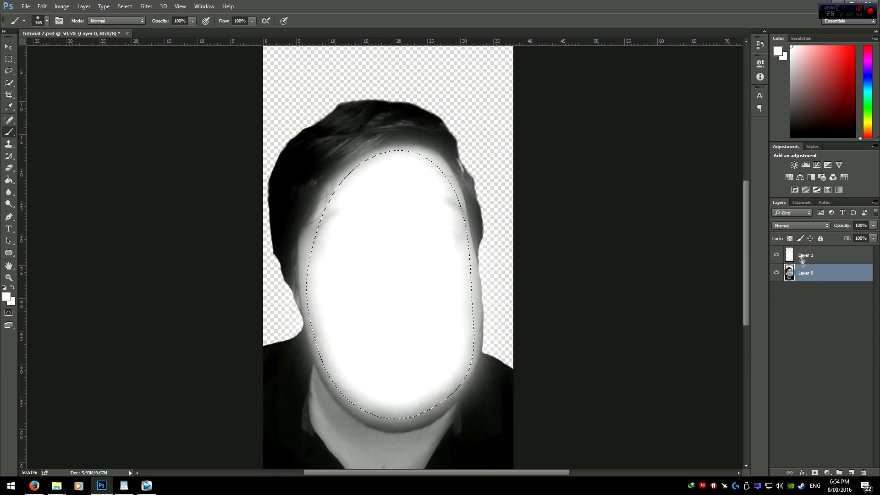
click(794, 166)
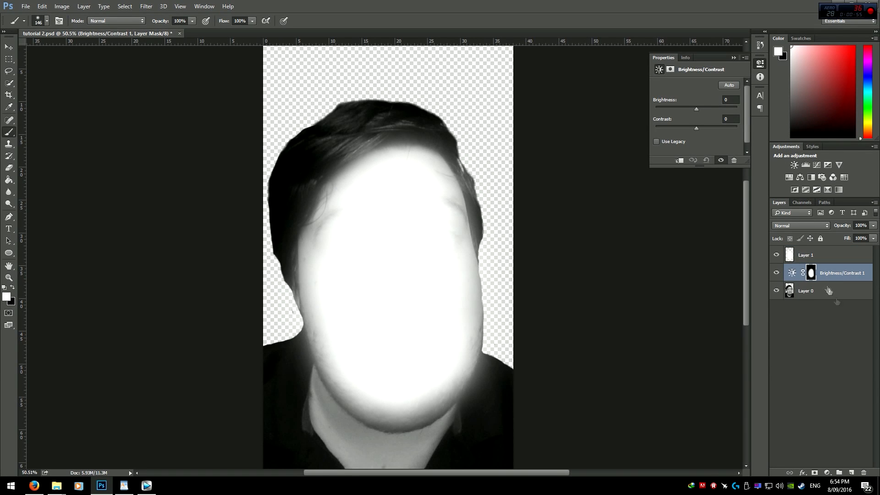
click(776, 255)
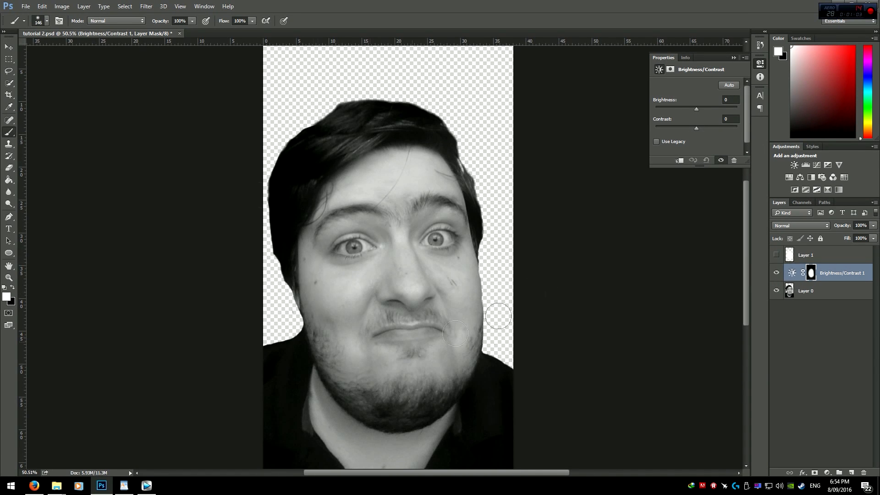
ctrl+click(790, 255)
click(8, 59)
click(297, 179)
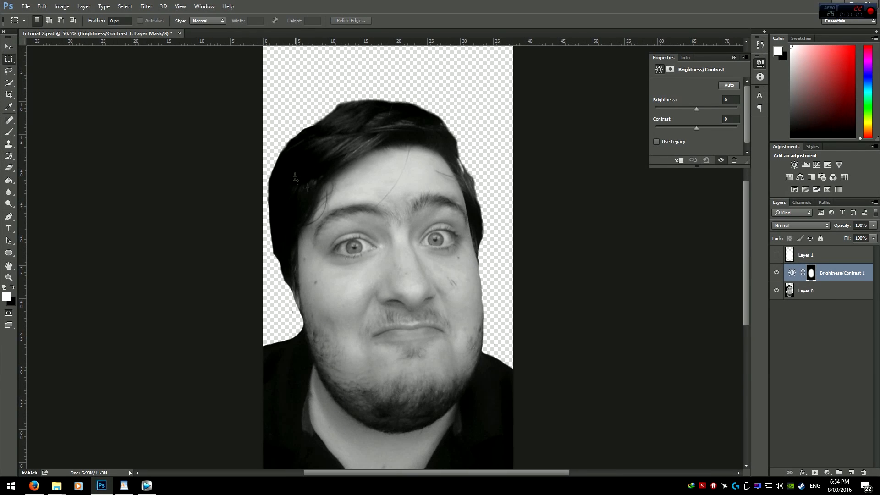
Step: Set the Brightness/Contrast adjustment's contrast to 100
click(792, 272)
click(811, 274)
click(786, 274)
drag(697, 128, 751, 137)
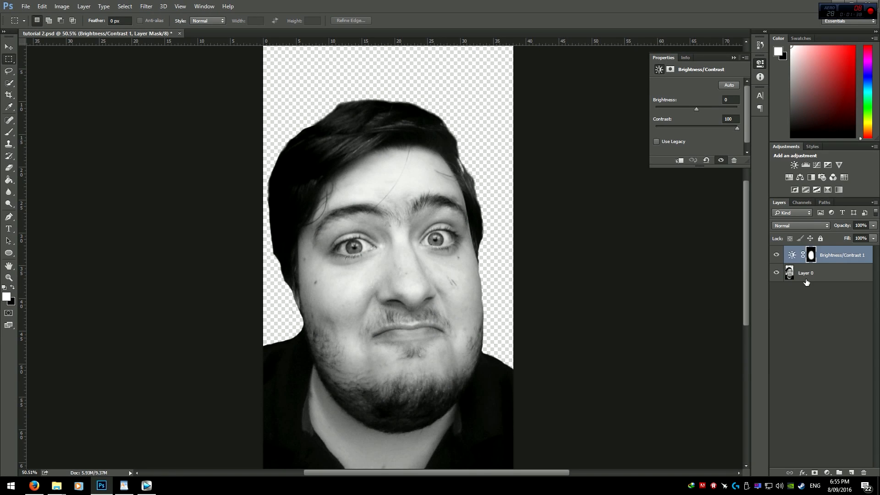
Step: Merge the Brightness/Contrast adjustment down into the photo layer
shift+click(808, 277)
right_click(808, 275)
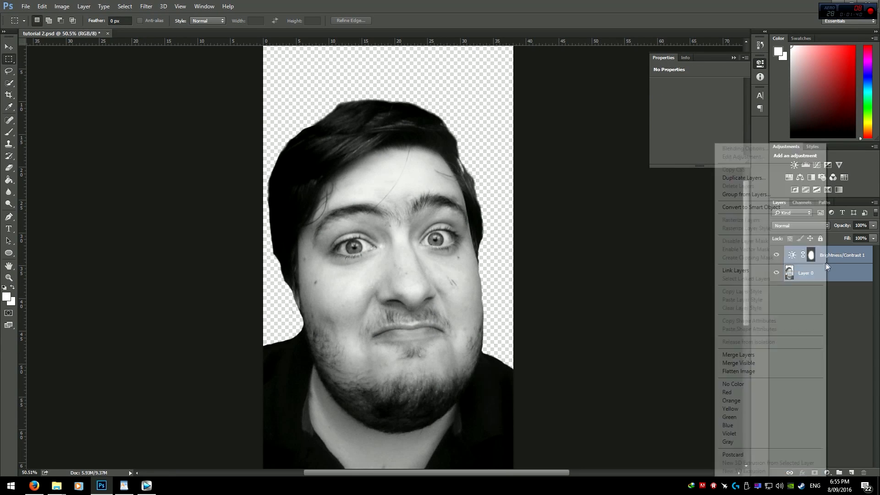
click(743, 355)
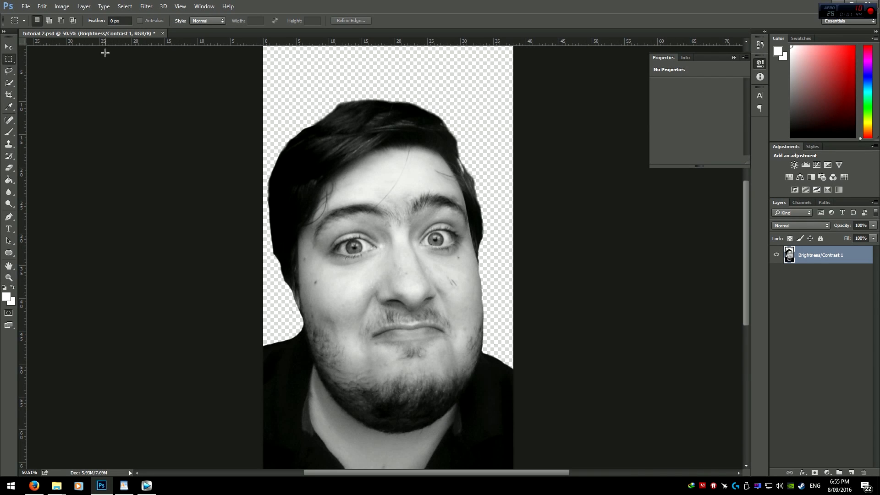
Step: Posterize the merged layer with 5 levels
click(42, 7)
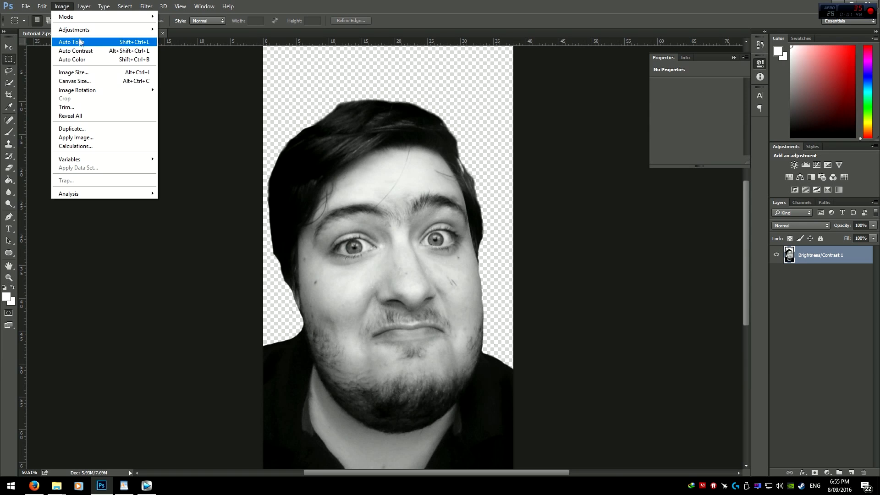
mouse_move(81, 30)
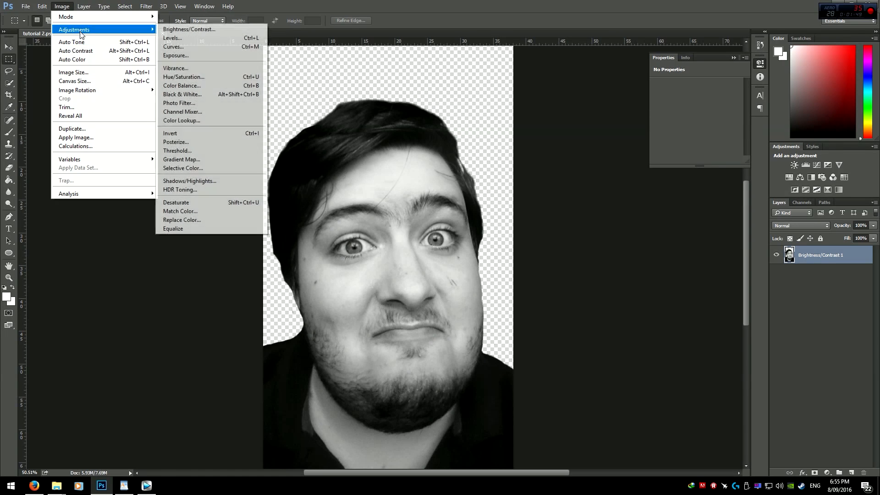
click(189, 143)
text(5)
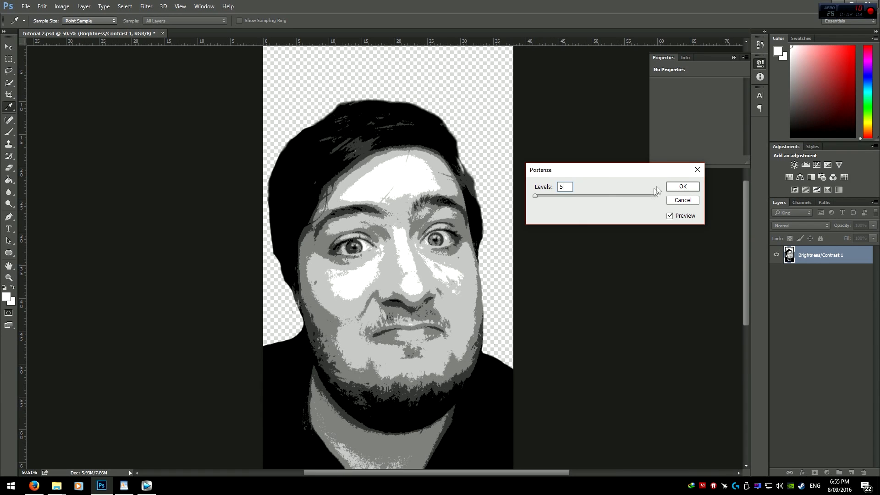
click(691, 188)
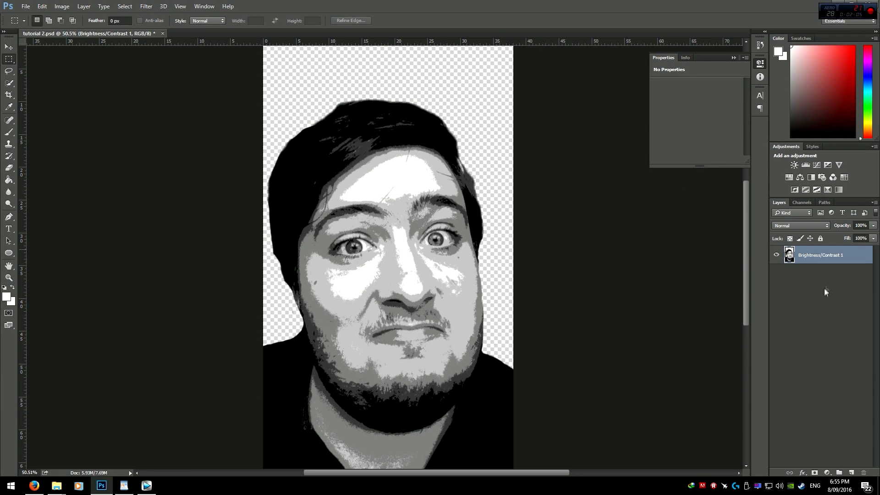
Step: Save the document as tutorial 3.psd in Photoshop format
click(26, 6)
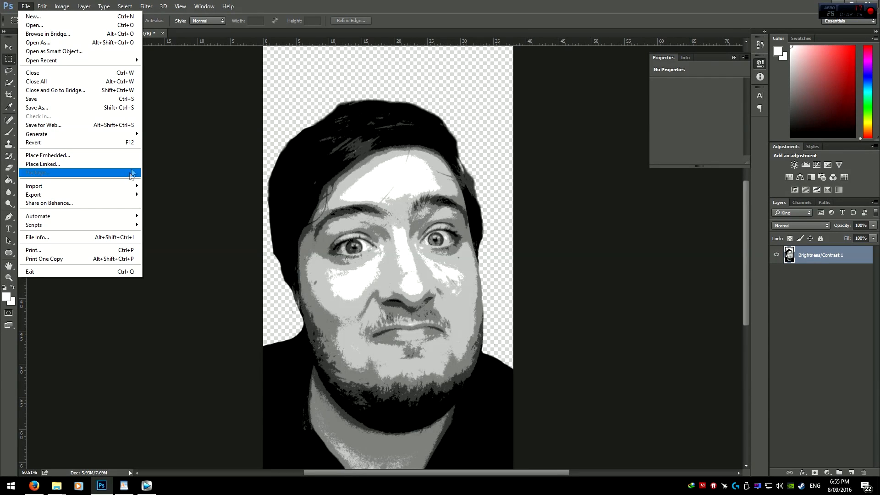
click(38, 108)
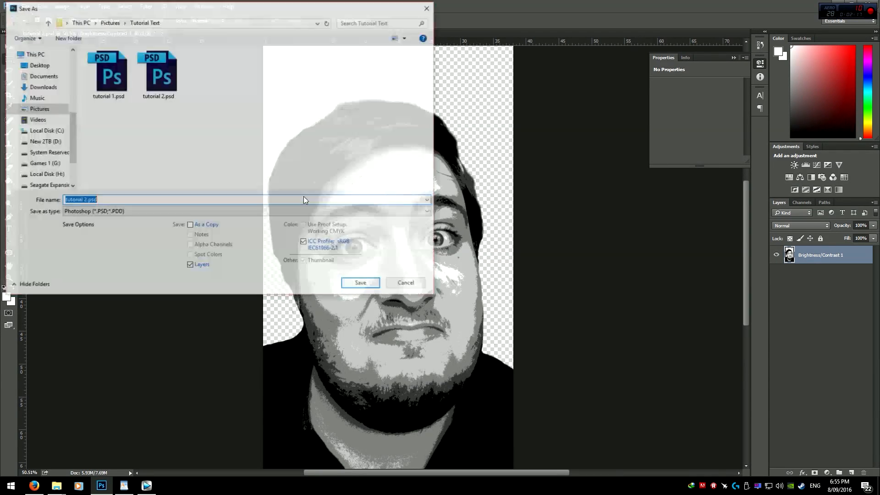
click(85, 200)
key(BackSpace)
text(3)
click(362, 284)
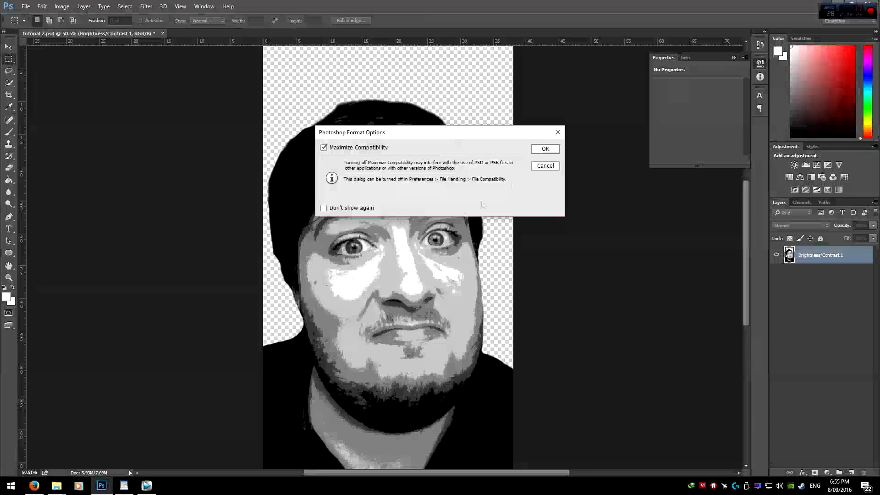
key(Return)
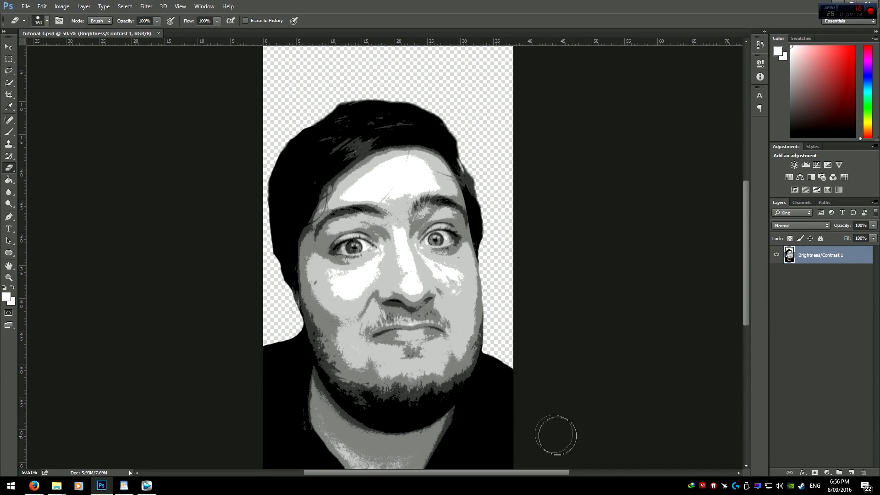
scroll(556, 423, up, 4)
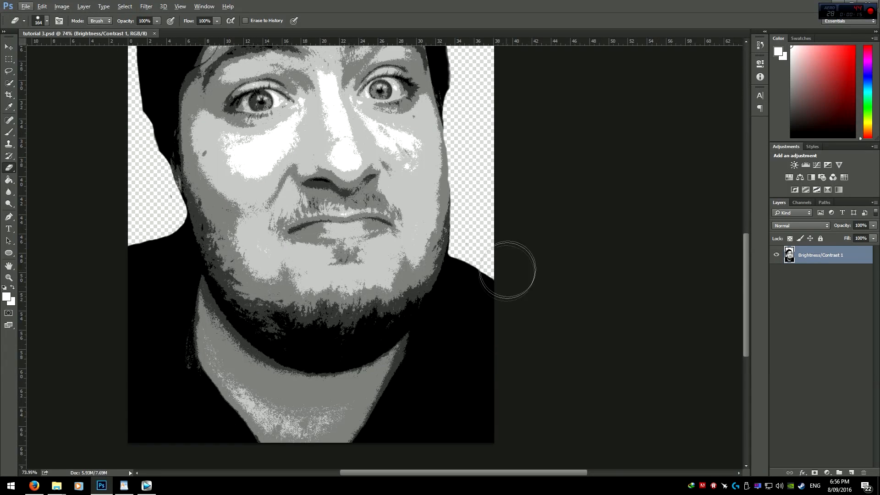
click(125, 6)
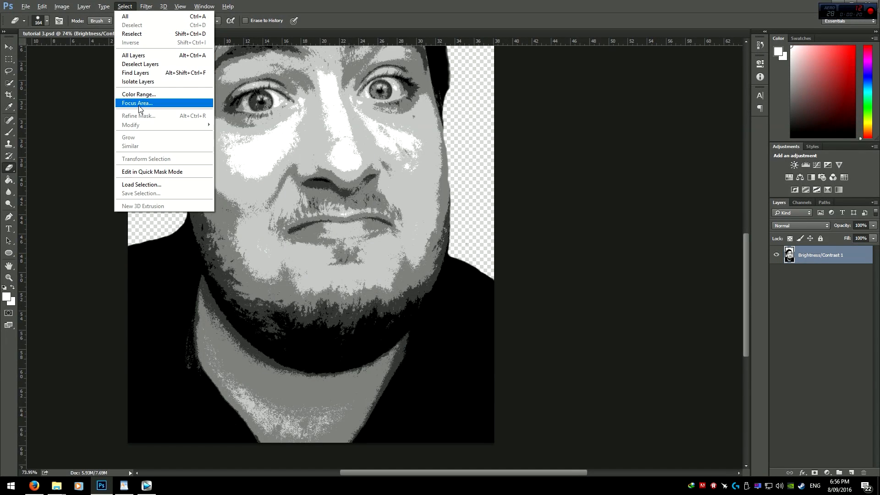
click(533, 211)
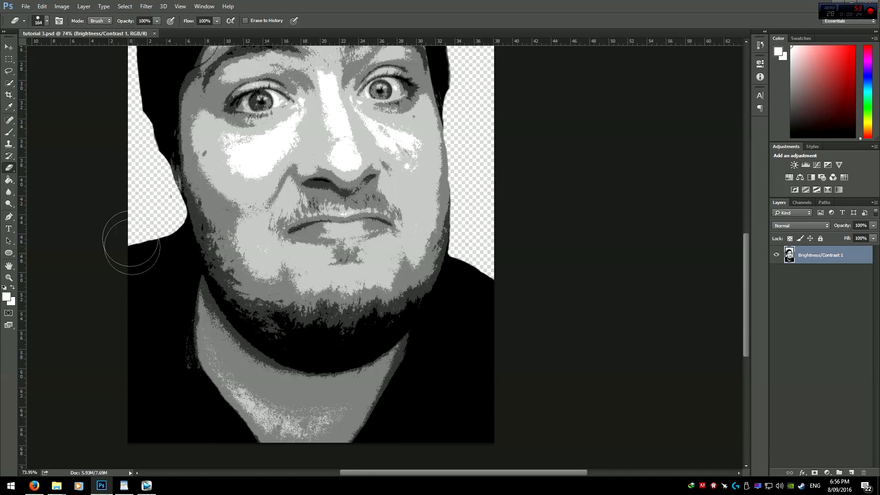
click(125, 6)
click(146, 94)
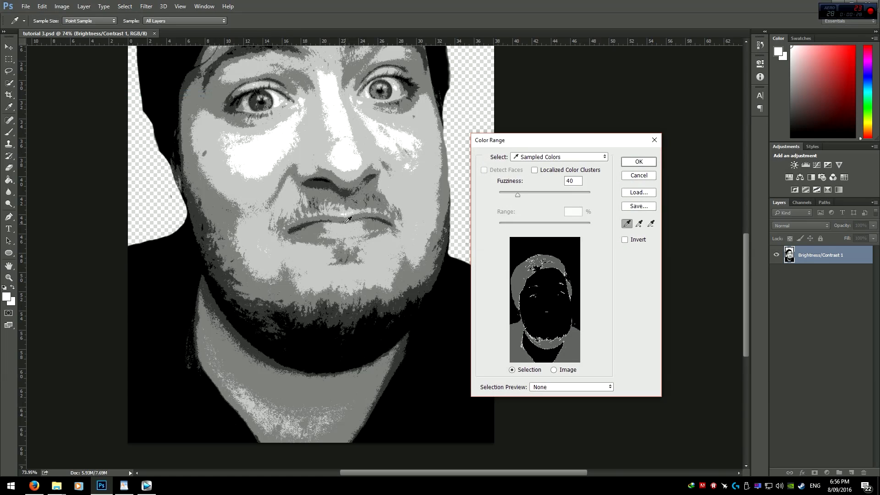
click(629, 177)
Step: Select the sampled tones of the portrait with Color Range at fuzziness 40
click(124, 6)
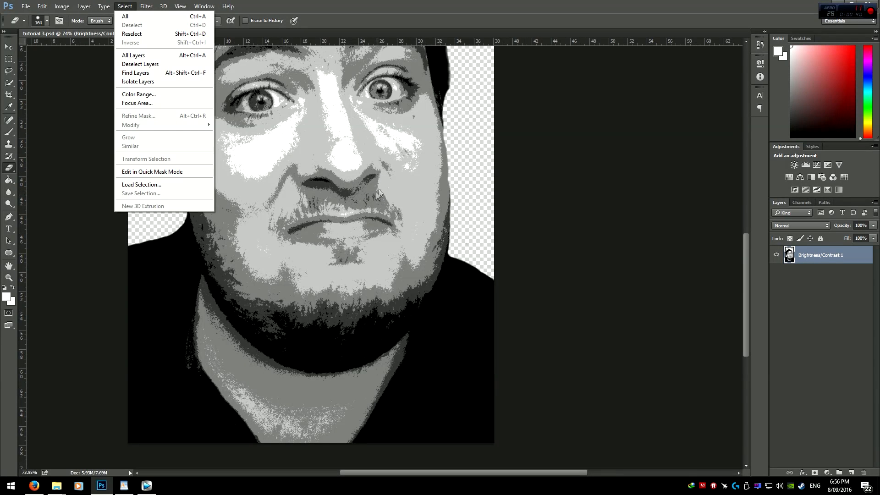
click(144, 93)
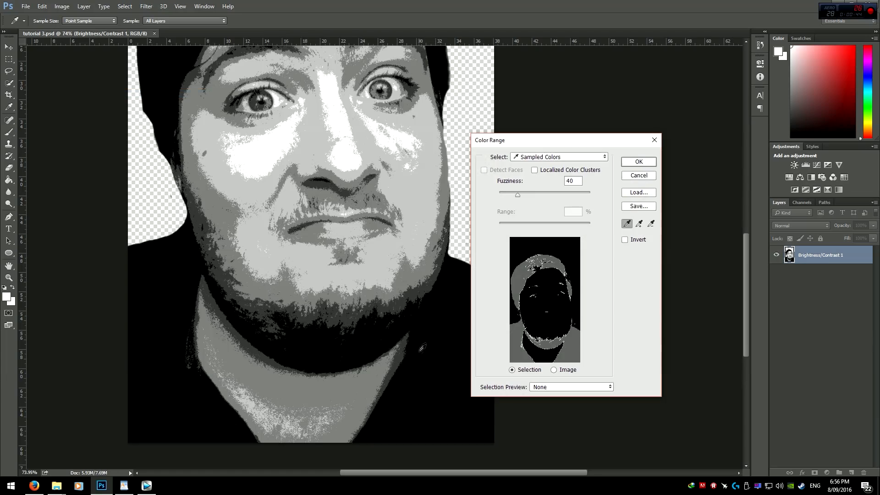
key(Return)
Step: Erase leftover dark areas beside the right shoulder inside the selection, undoing one stray stroke on the left
key(e)
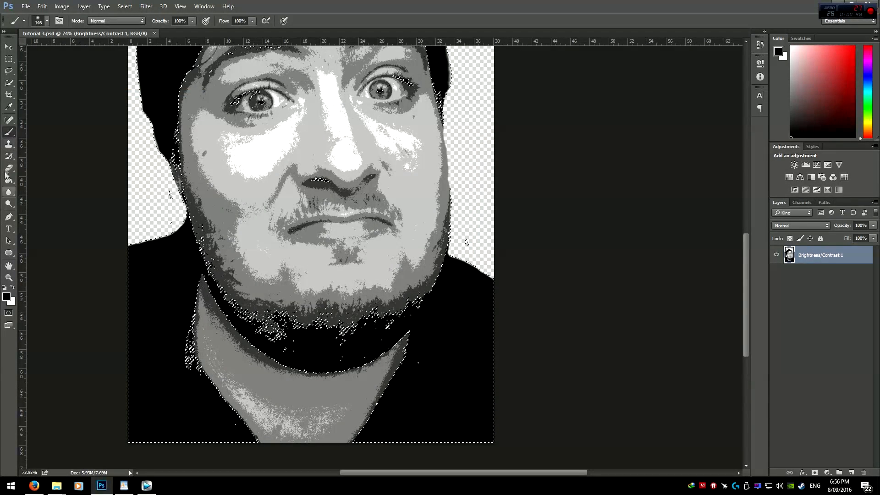
mouse_move(487, 247)
mouse_down()
mouse_move(467, 267)
mouse_move(469, 192)
mouse_up()
click(468, 249)
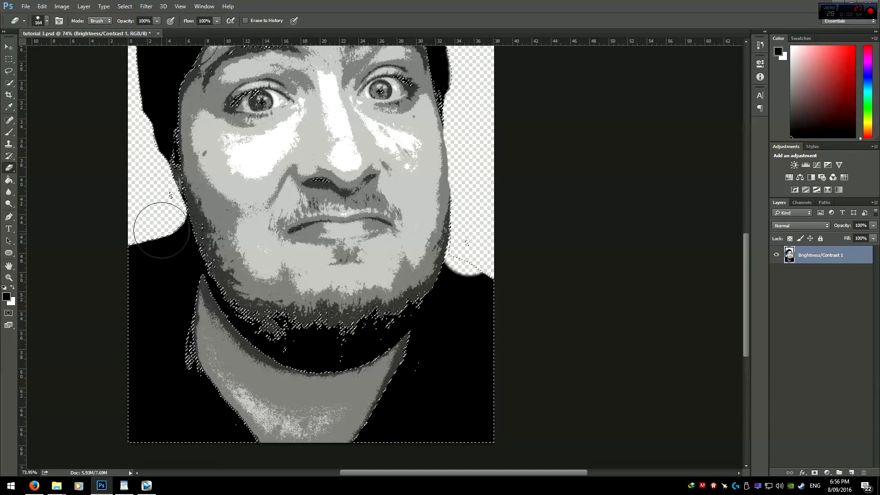
drag(161, 223, 175, 280)
key(ctrl+z)
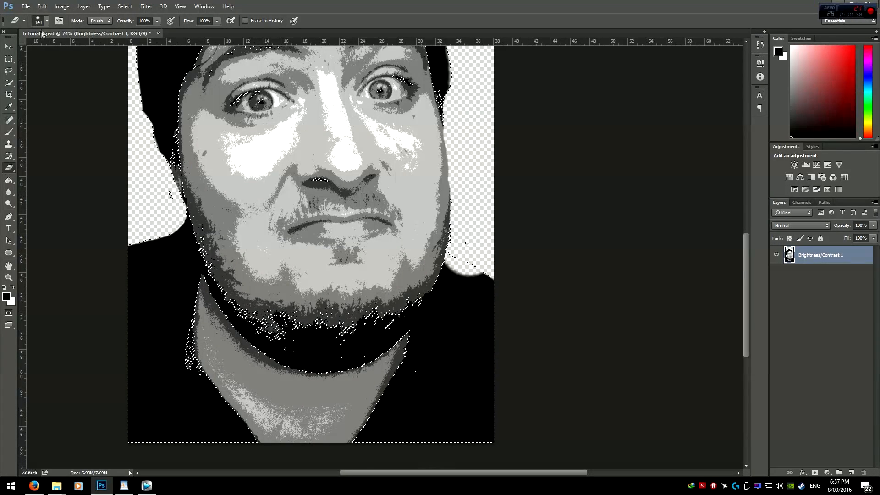
Step: Enlarge the eraser and erase the black shirt along the left side of the neck
click(46, 21)
drag(101, 73, 130, 74)
click(159, 229)
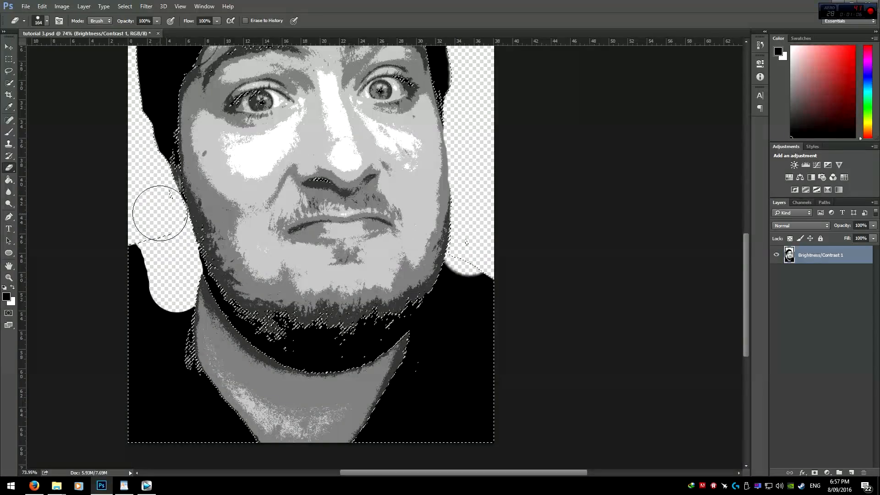
scroll(189, 346, up, 3)
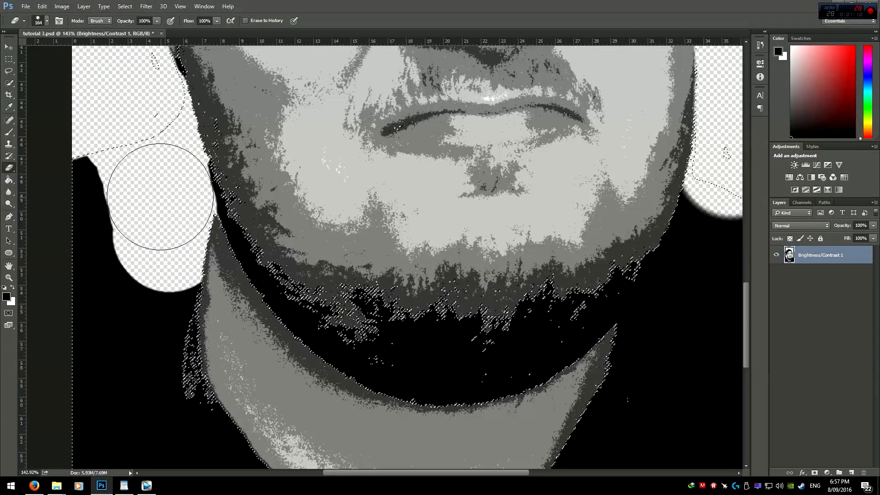
scroll(166, 302, down, 3)
mouse_move(69, 142)
mouse_down()
mouse_move(117, 334)
mouse_move(190, 393)
mouse_move(188, 404)
mouse_move(211, 411)
mouse_move(248, 398)
mouse_up()
scroll(214, 375, down, 3)
Step: Erase the black shirt on the right side of the neck and deselect
mouse_move(377, 433)
mouse_down()
mouse_move(453, 378)
mouse_move(482, 328)
mouse_up()
mouse_move(491, 275)
mouse_down()
mouse_move(477, 273)
mouse_move(483, 271)
mouse_move(436, 373)
mouse_up()
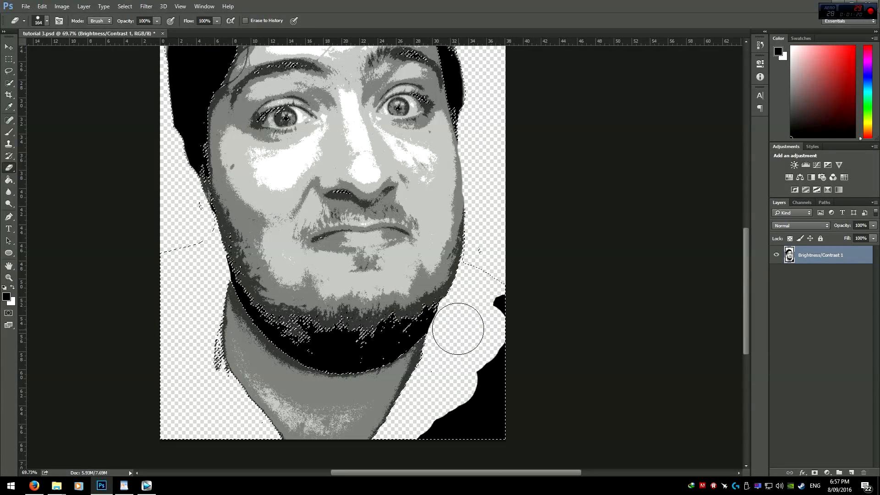
mouse_move(490, 314)
mouse_down()
mouse_move(511, 474)
mouse_move(440, 481)
mouse_move(415, 437)
mouse_up()
click(8, 59)
click(257, 329)
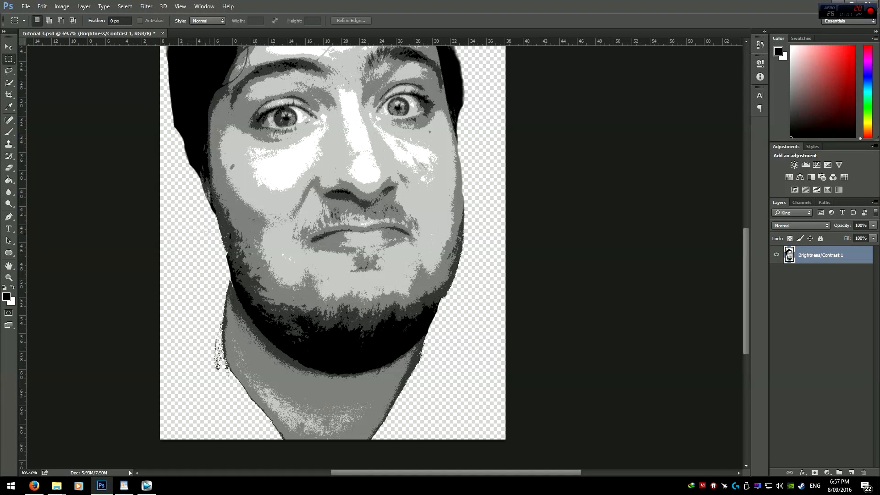
Step: Inspect the cut-out portrait's edges at different zoom levels
click(9, 167)
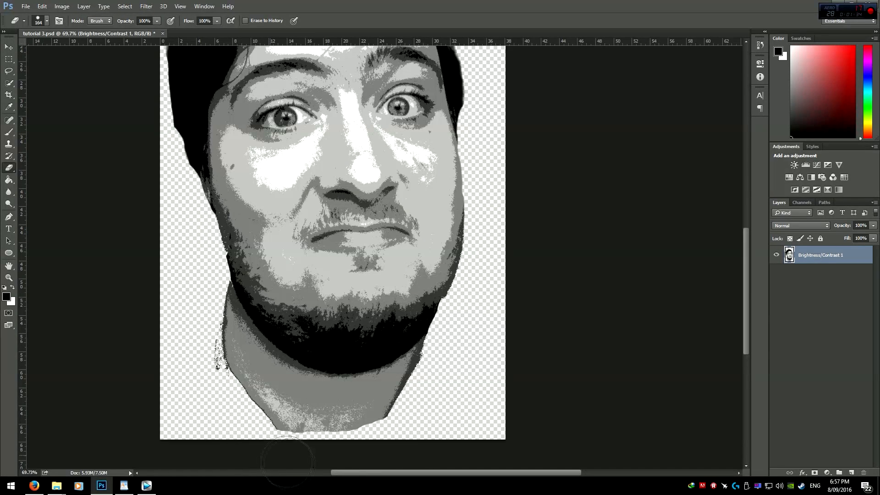
scroll(212, 448, down, 3)
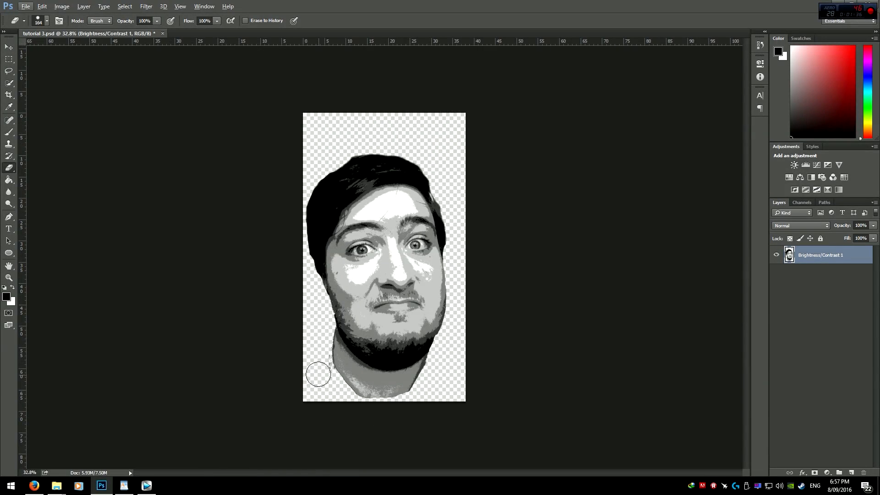
scroll(318, 373, up, 4)
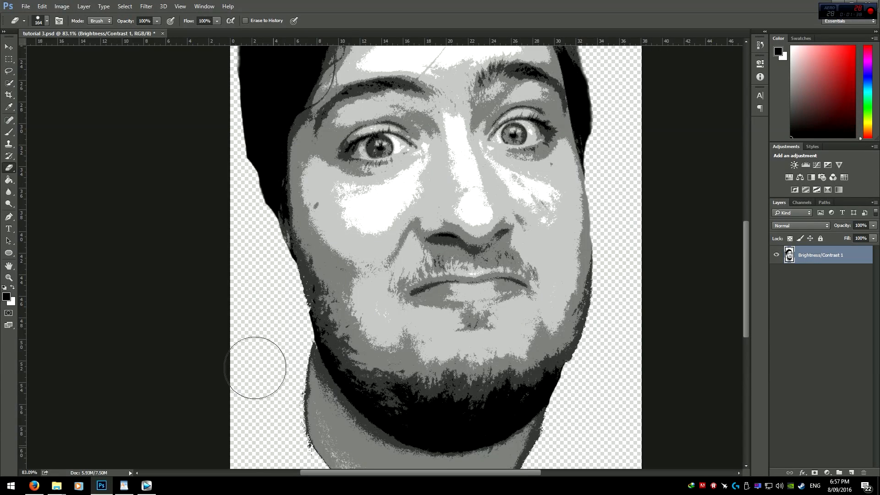
scroll(259, 427, down, 4)
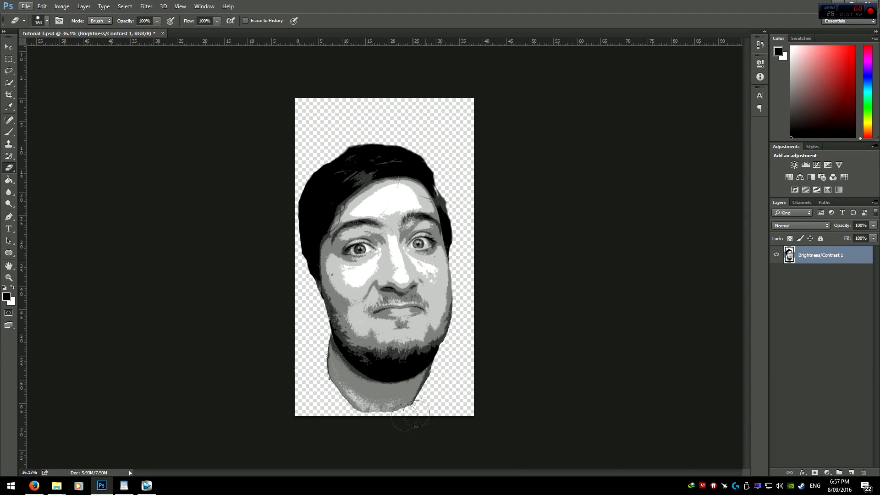
scroll(403, 401, up, 2)
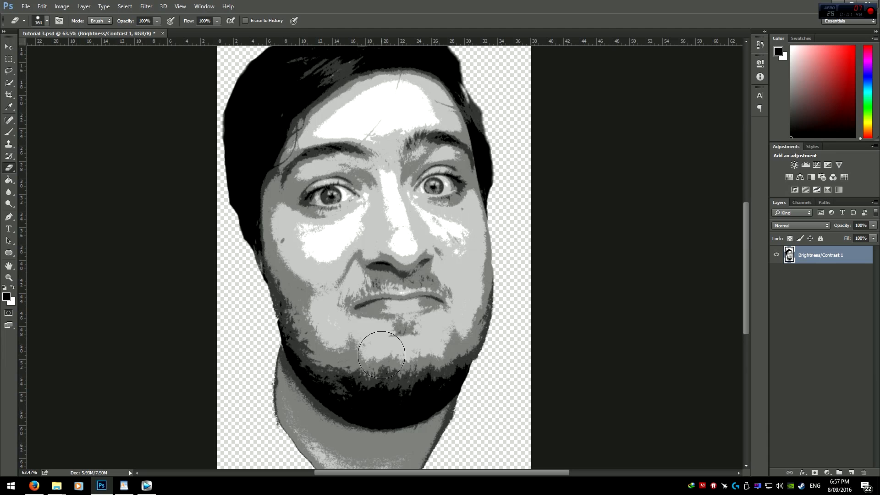
scroll(381, 358, down, 3)
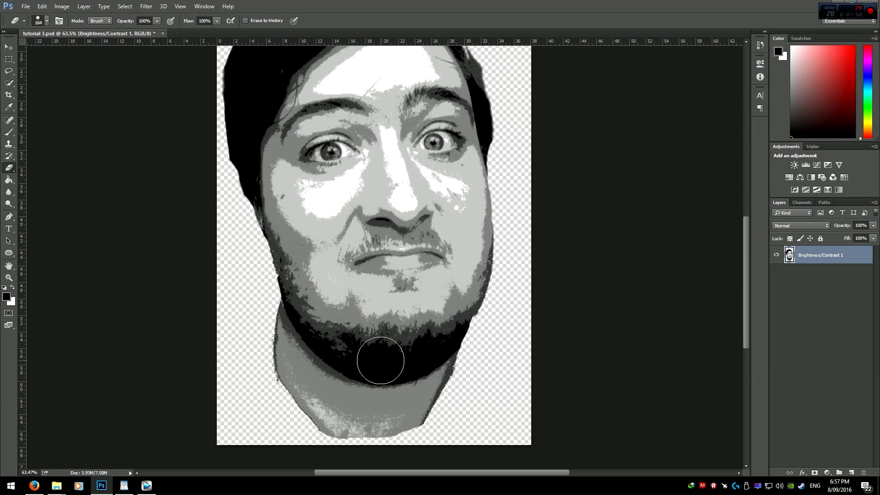
scroll(404, 353, up, 2)
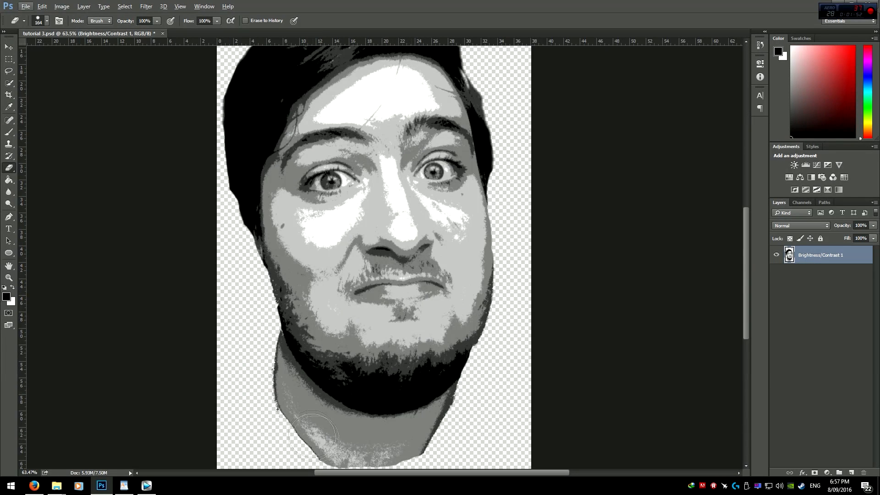
scroll(394, 385, down, 3)
key(alt)
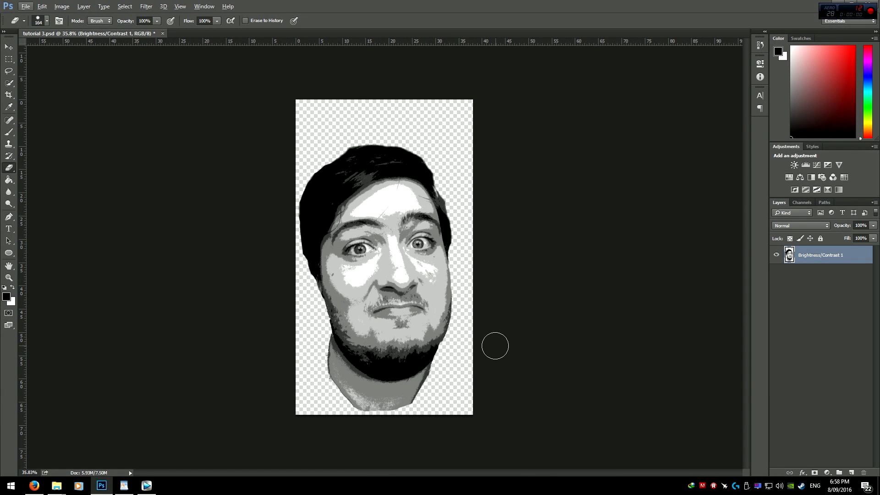
Step: Add two new empty layers and move one of them beneath the portrait layer
click(851, 472)
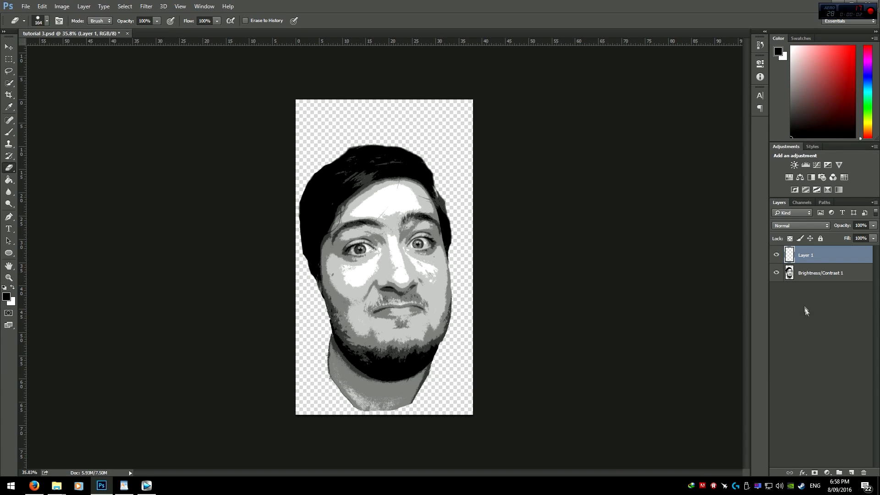
click(815, 284)
click(851, 472)
drag(789, 272, 790, 297)
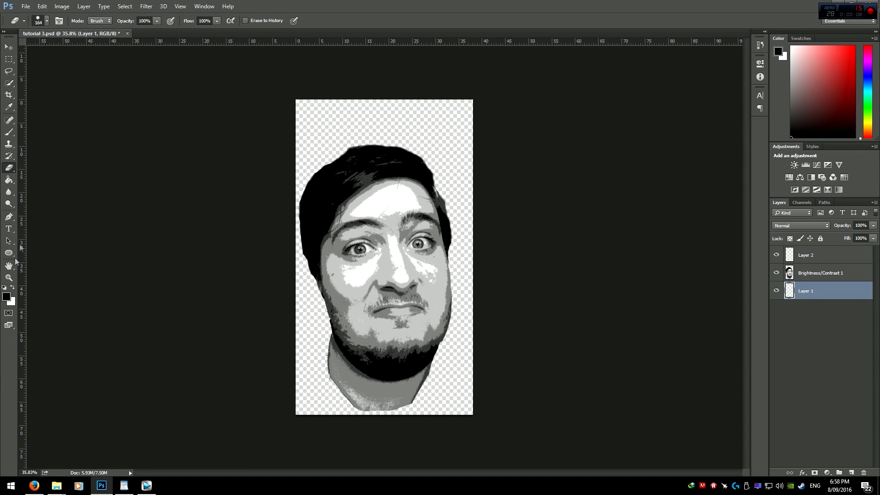
Step: Set the foreground colour to a deep red
click(7, 297)
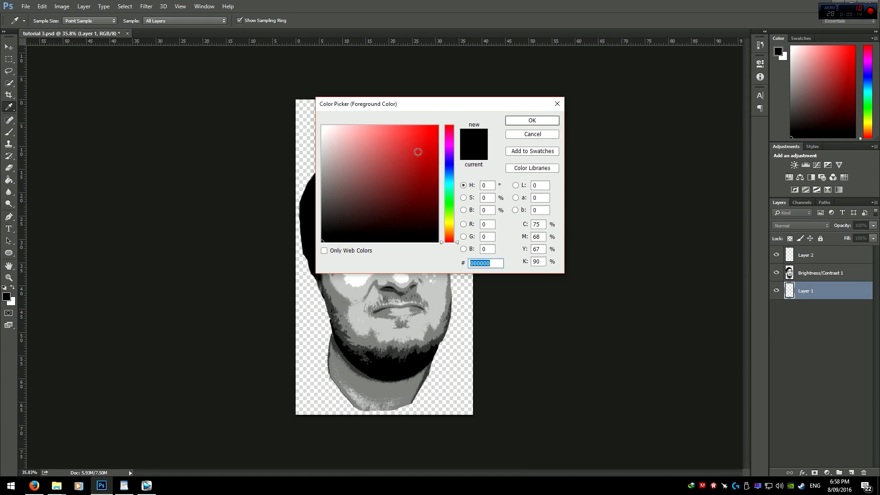
click(451, 171)
drag(435, 170, 493, 58)
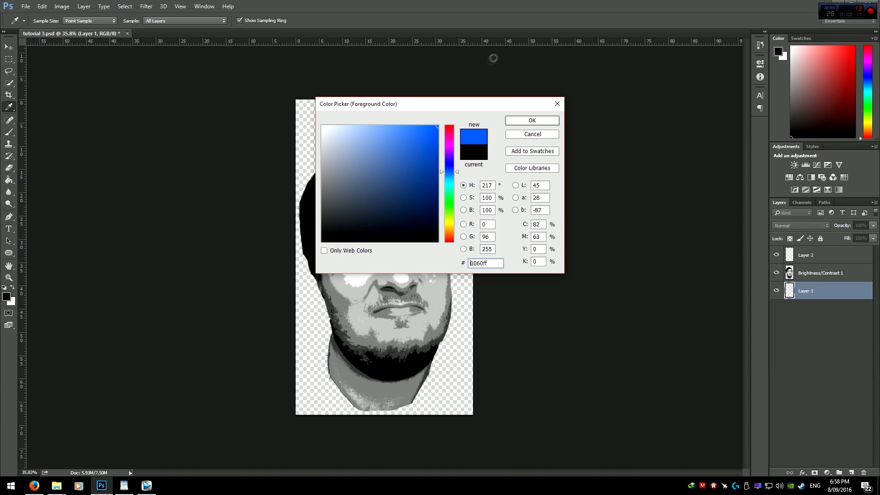
click(449, 185)
drag(450, 184, 454, 125)
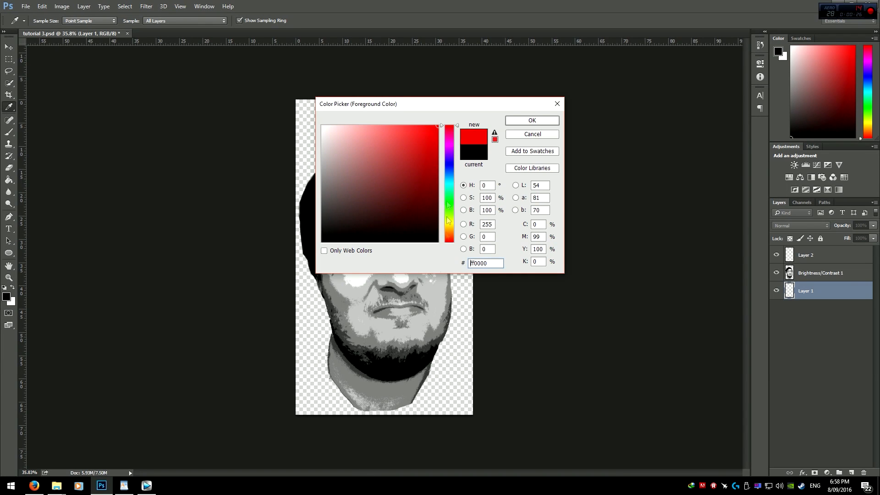
drag(445, 234, 452, 268)
mouse_move(427, 145)
mouse_down()
mouse_move(472, 131)
mouse_move(469, 143)
mouse_move(415, 132)
mouse_move(436, 154)
mouse_move(417, 147)
mouse_move(428, 154)
mouse_up()
click(526, 119)
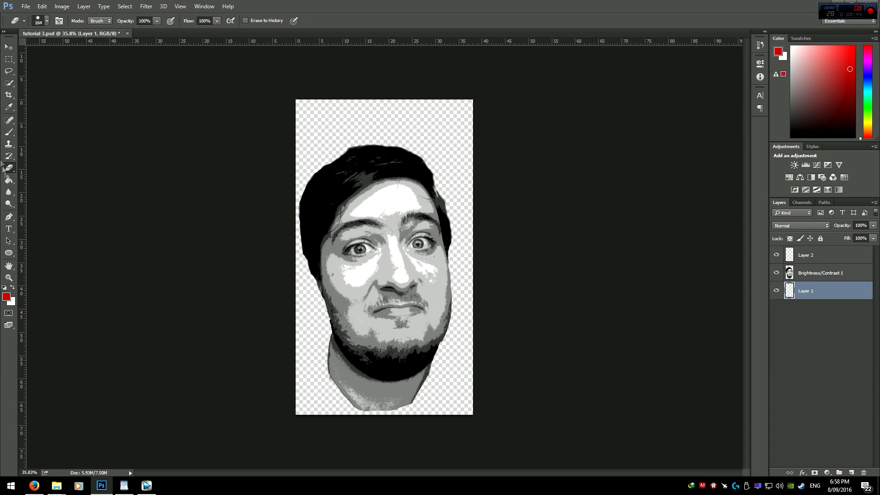
Step: Fill the bottom empty layer with the red using the Paint Bucket
click(8, 181)
click(819, 275)
click(817, 294)
click(368, 212)
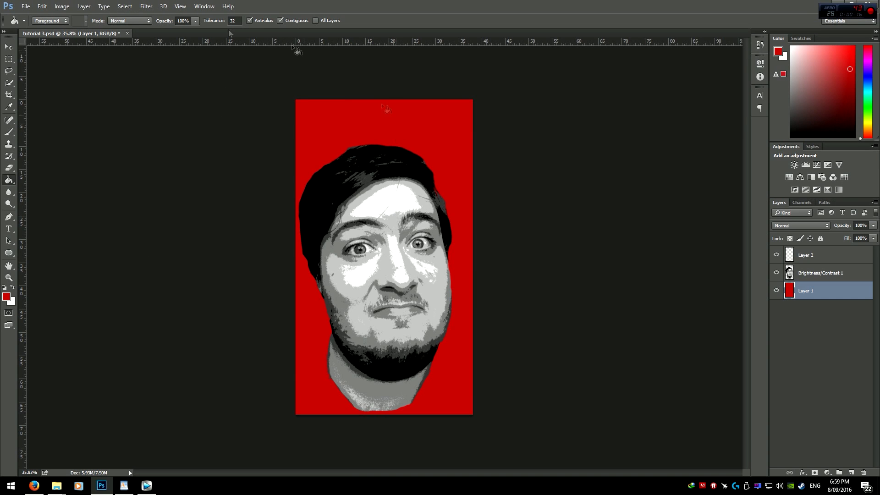
click(776, 292)
click(776, 292)
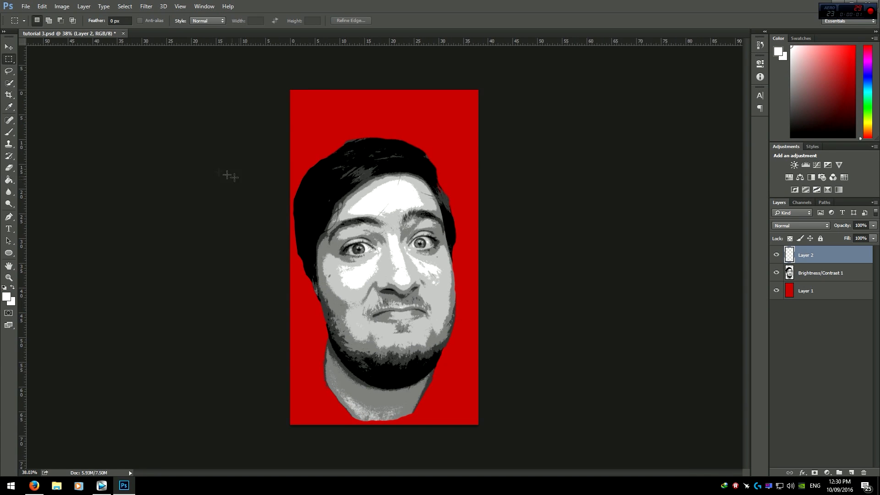
Step: Create a new 2560 × 2560 pixel document
click(26, 6)
click(37, 15)
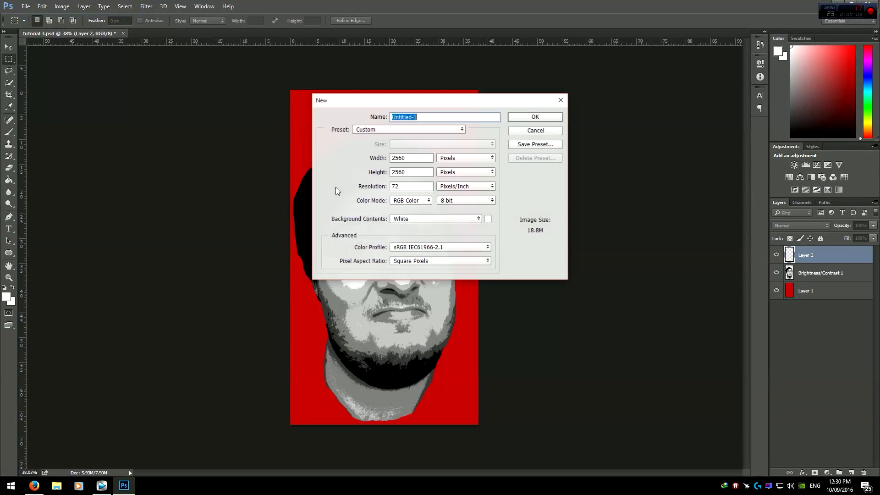
click(411, 160)
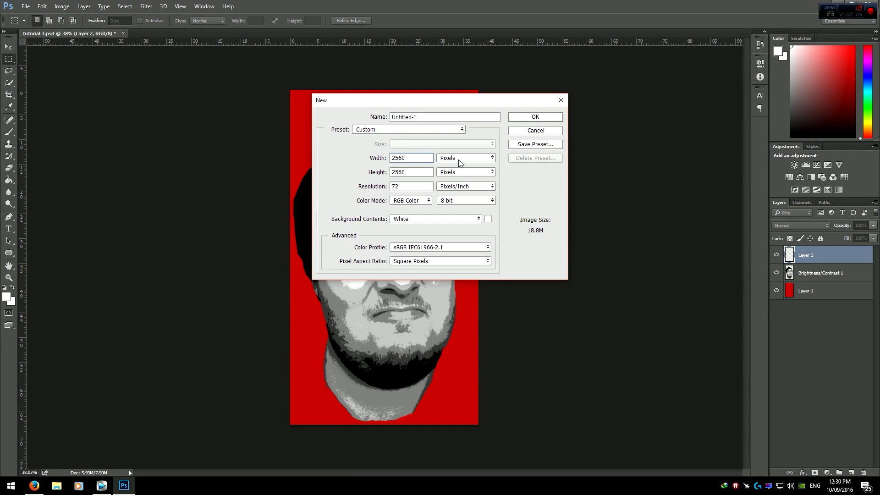
drag(392, 158, 360, 161)
click(414, 160)
click(535, 117)
click(114, 33)
click(140, 33)
click(89, 35)
click(166, 35)
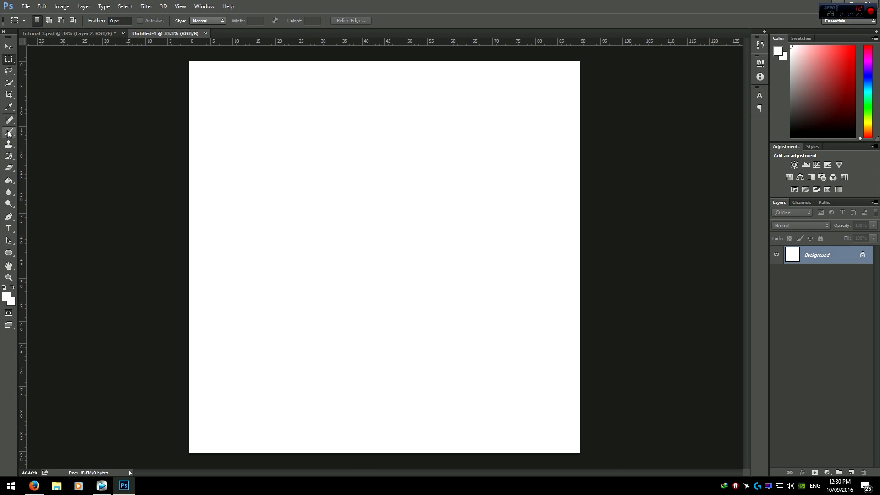
Step: Type the word FYSHTAKO near the top of the new document with the Type tool
click(8, 229)
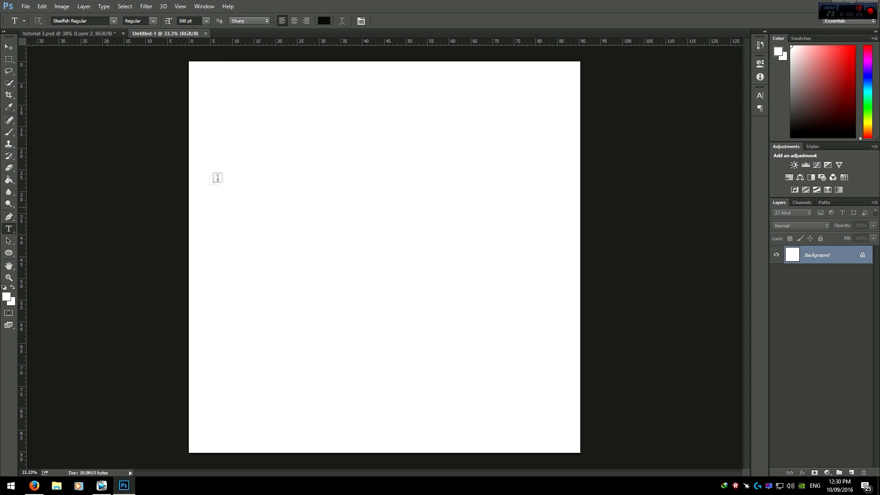
click(243, 175)
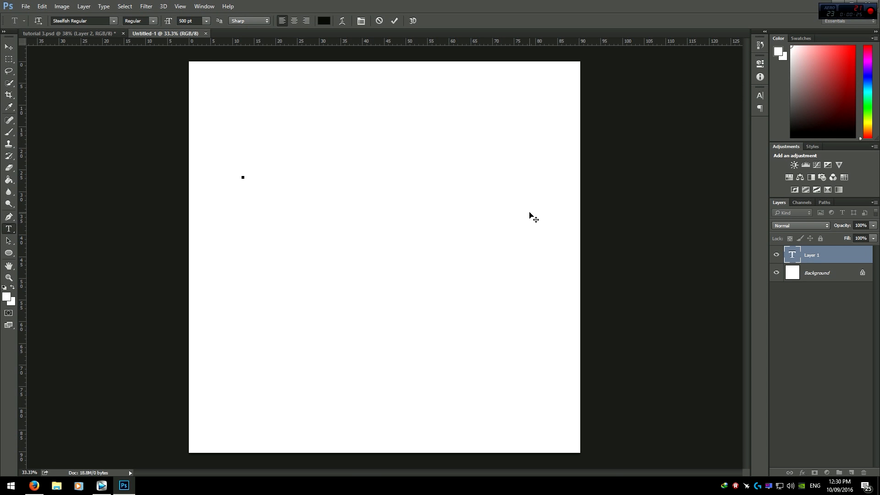
text(FYHSTA)
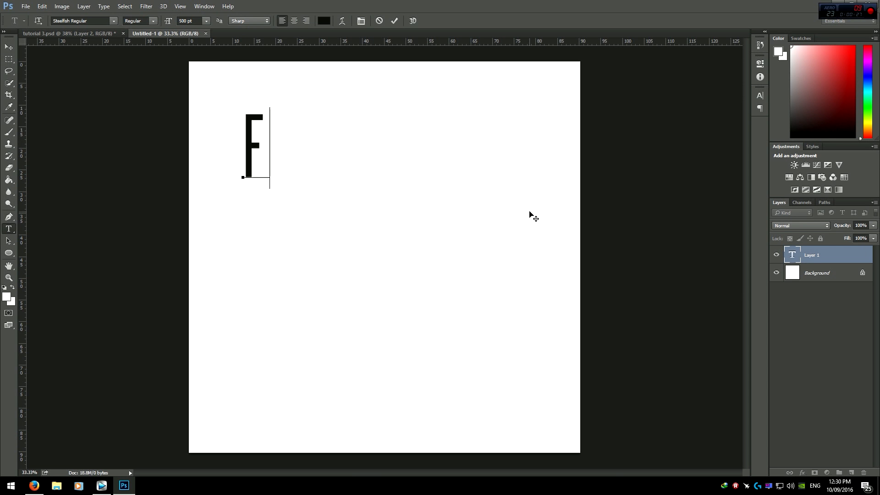
key(BackSpace)
key(BackSpace)
key(BackSpace)
key(BackSpace)
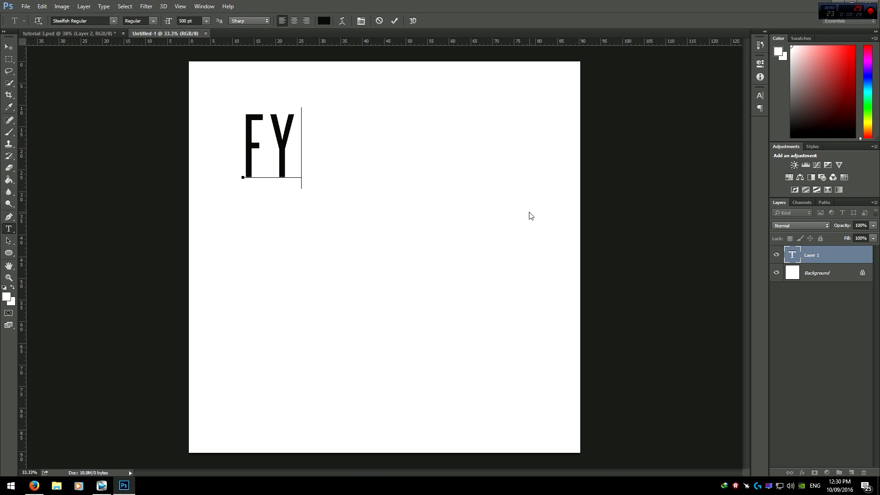
text(SHTAKO)
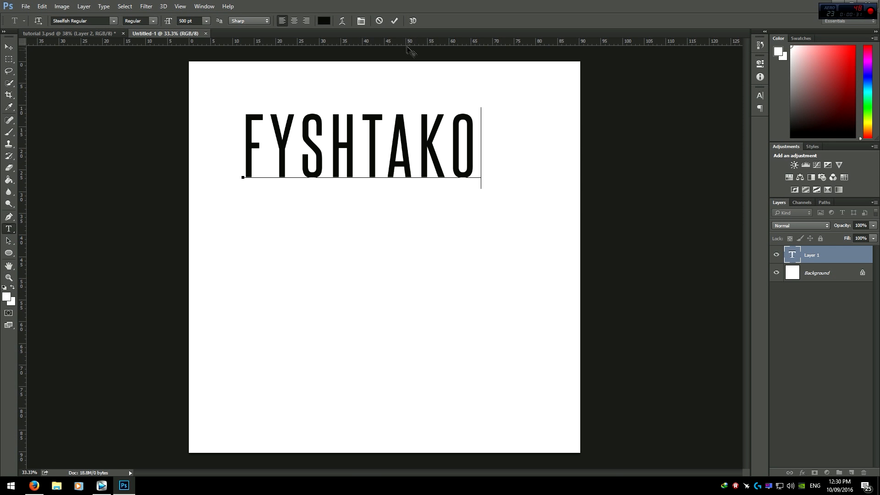
Step: Open the Character panel, select all the text and set its tracking to -25
click(362, 21)
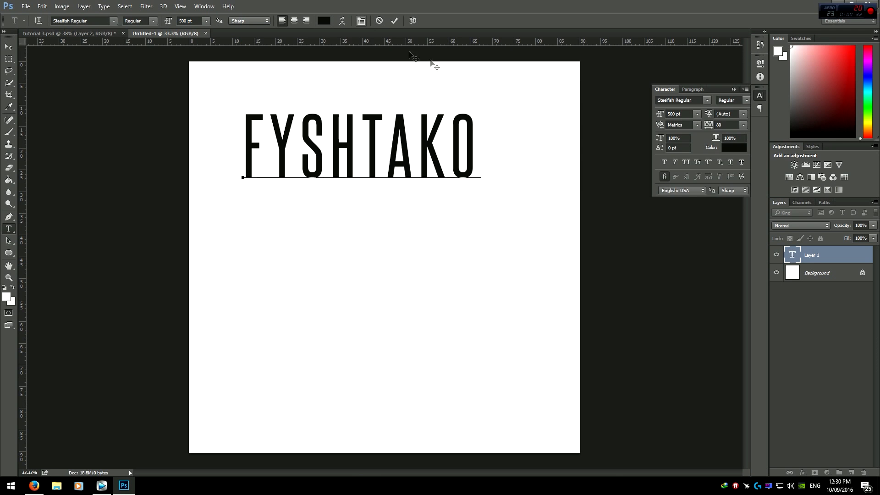
click(743, 125)
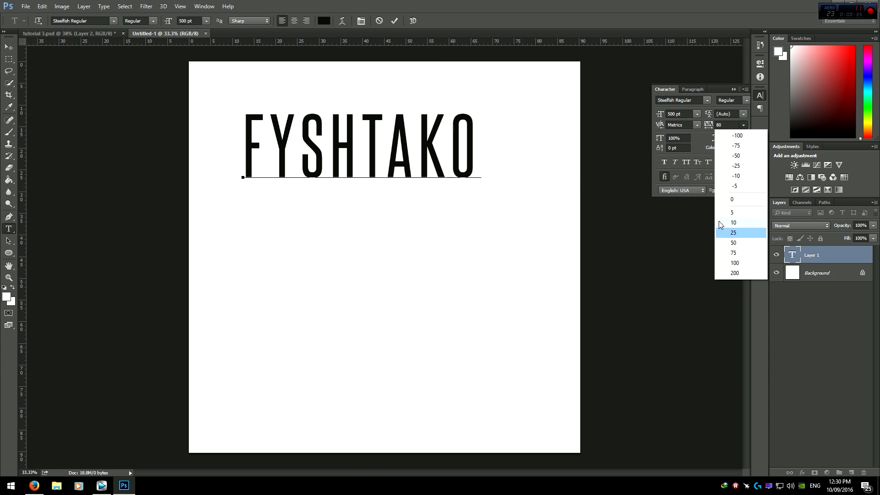
click(733, 223)
click(743, 125)
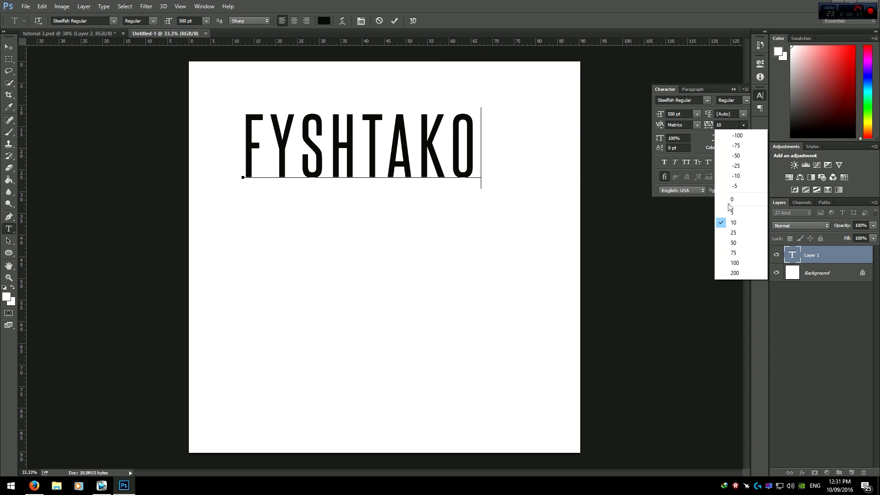
click(739, 154)
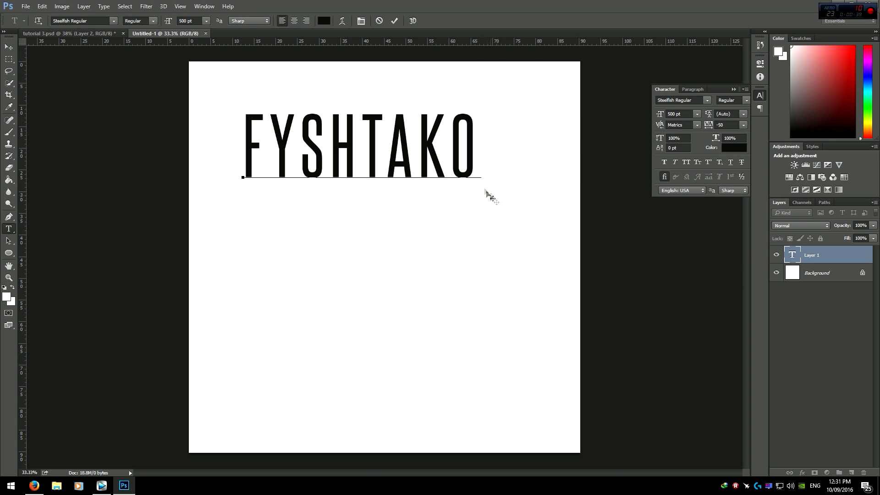
key(ctrl+a)
click(743, 125)
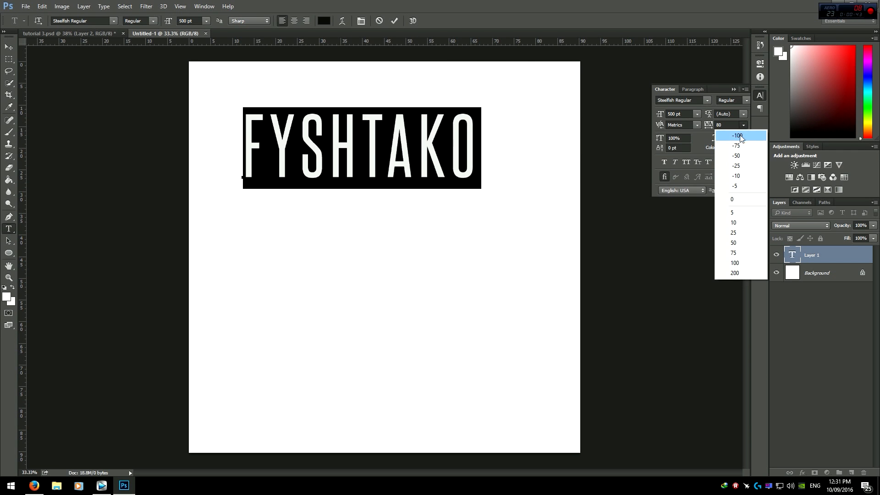
click(738, 136)
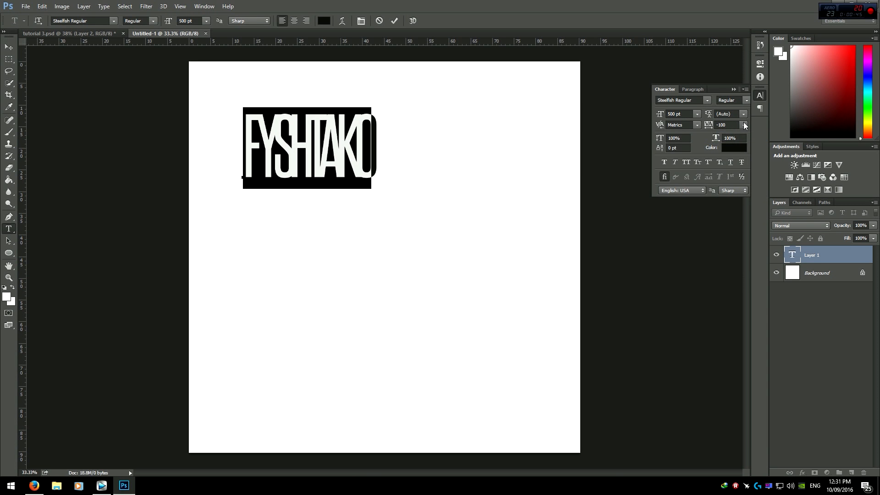
click(743, 125)
click(736, 165)
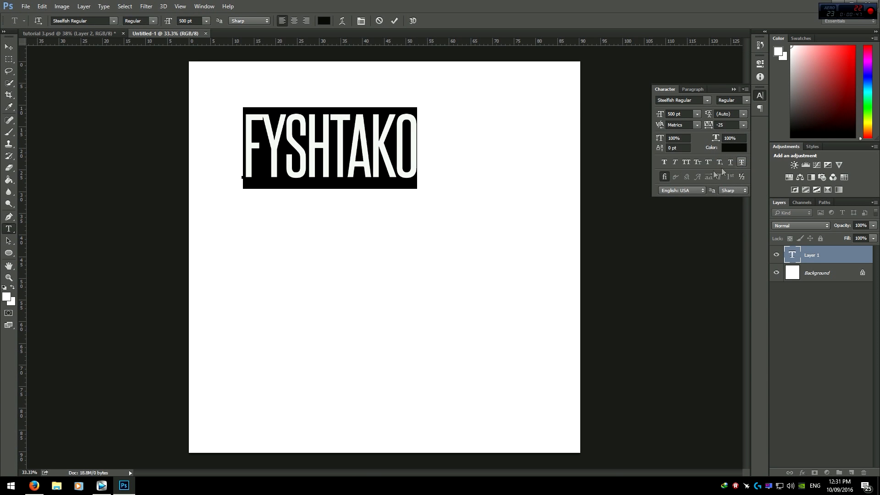
Step: Scale the lettering up to about 888.7 pt so it spans the page width near the top
click(307, 142)
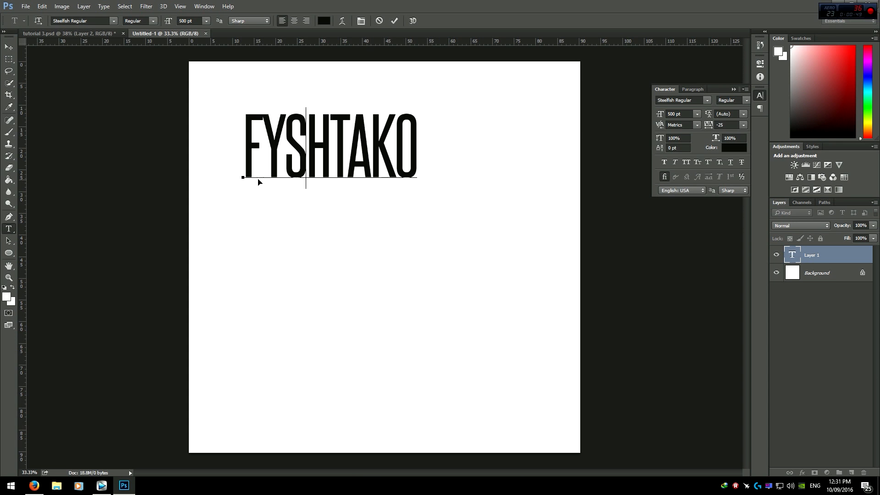
key(ctrl+a)
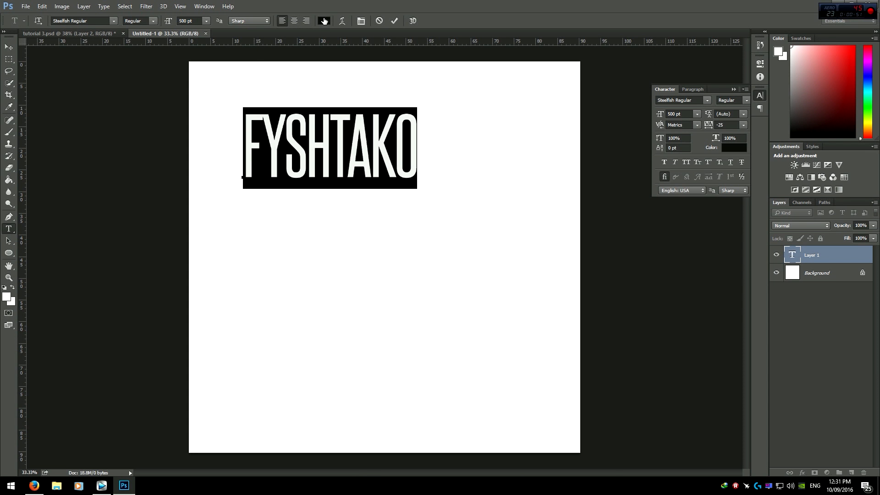
click(323, 21)
click(521, 119)
click(330, 174)
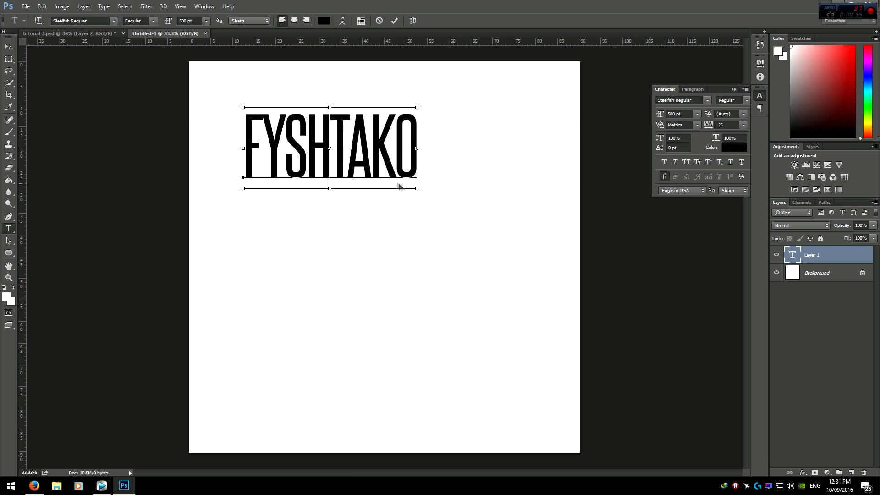
drag(415, 189, 539, 280)
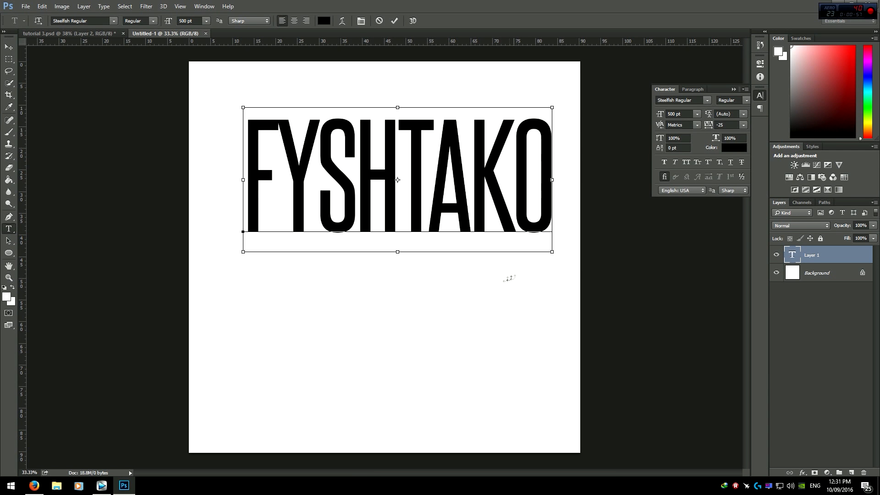
drag(439, 158, 433, 147)
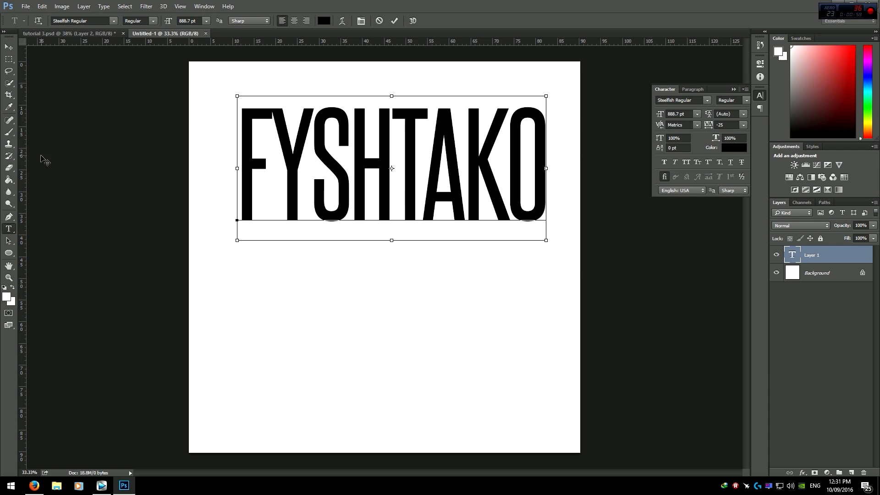
Step: Commit the text and convert the document's Background into a regular layer
click(11, 133)
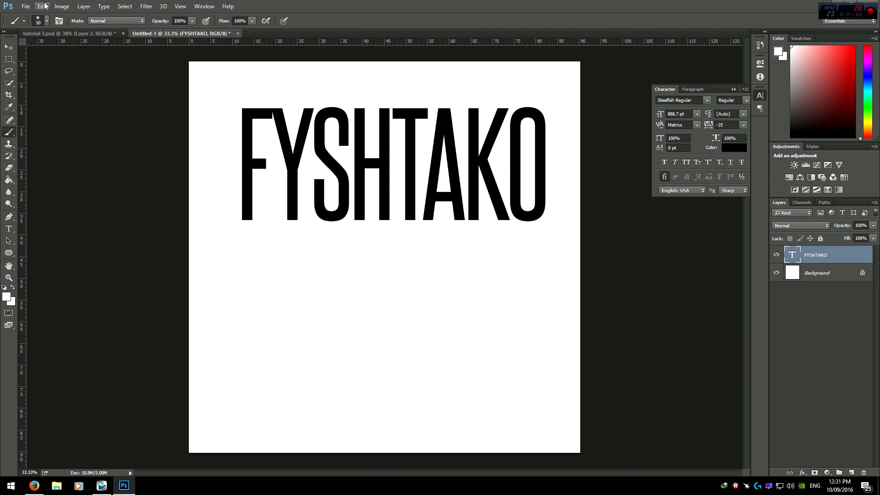
click(8, 59)
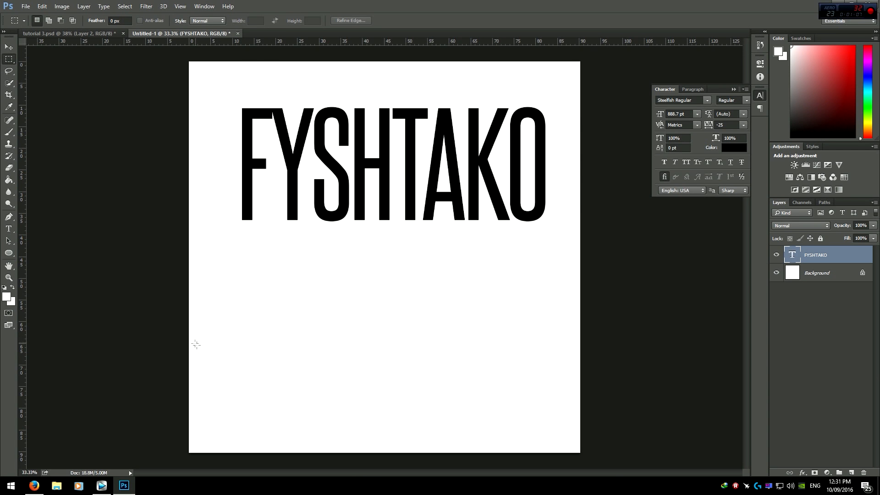
double_click(815, 274)
click(516, 153)
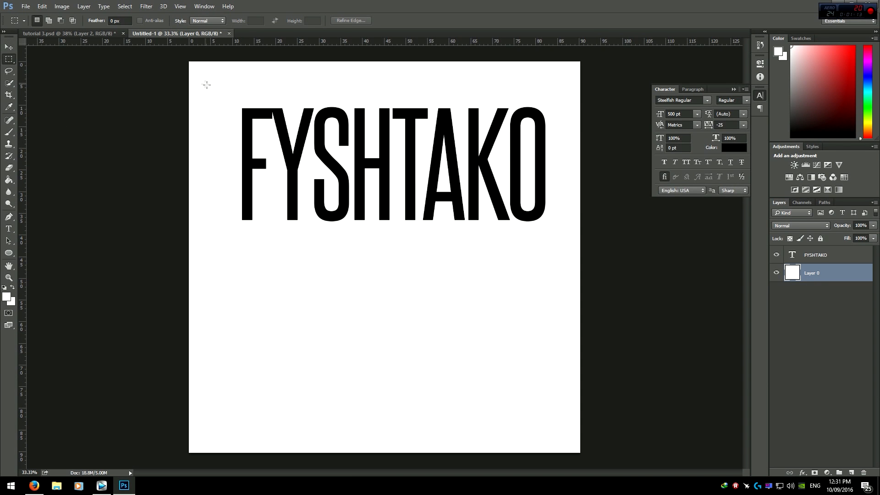
Step: Marquee-select the FYSHTAKO lettering and define it as a brush preset named Fyshtako tex
drag(327, 186, 550, 224)
click(42, 7)
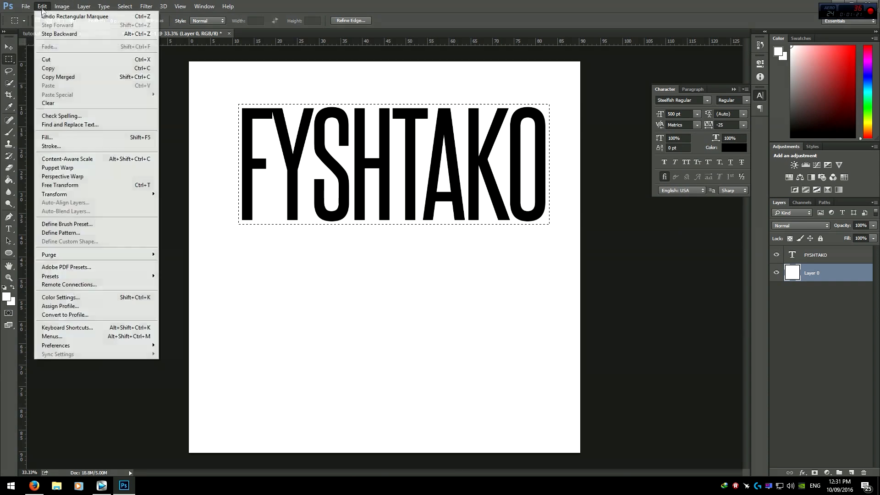
click(68, 225)
text(Fyshtako tex)
key(Return)
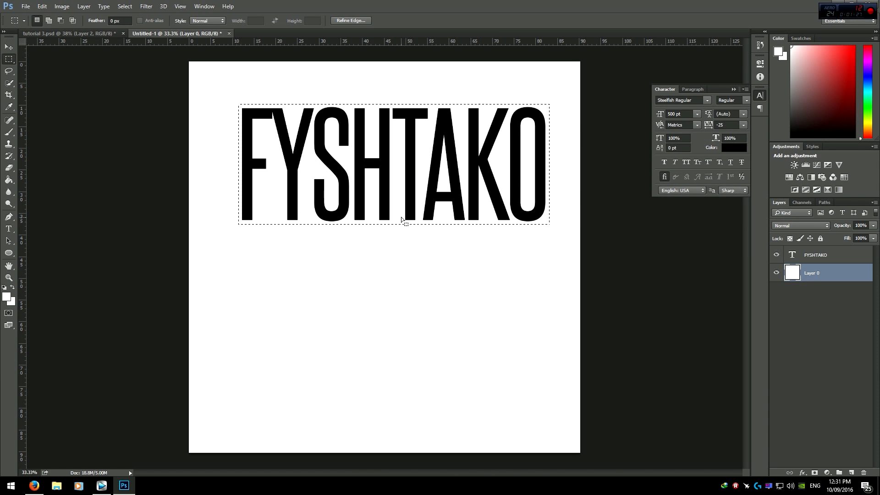
Step: Switch to the portrait document and pick the FYSH brush preset for the Brush tool
click(69, 33)
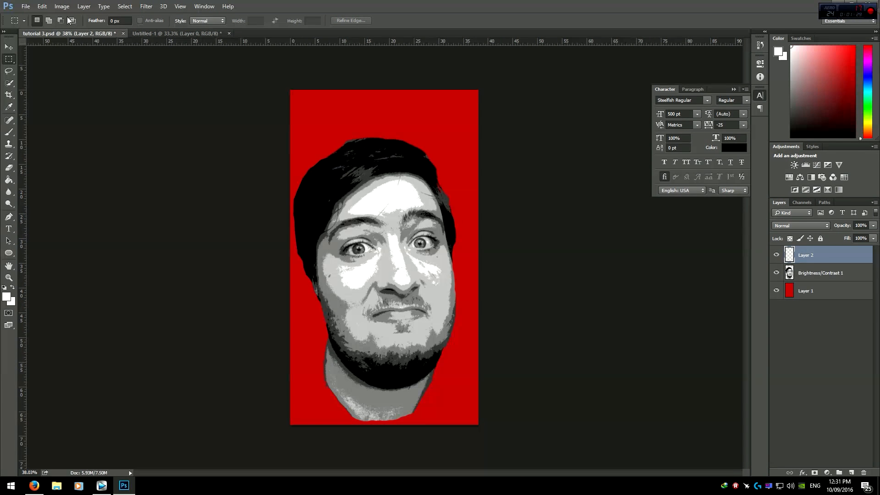
click(9, 132)
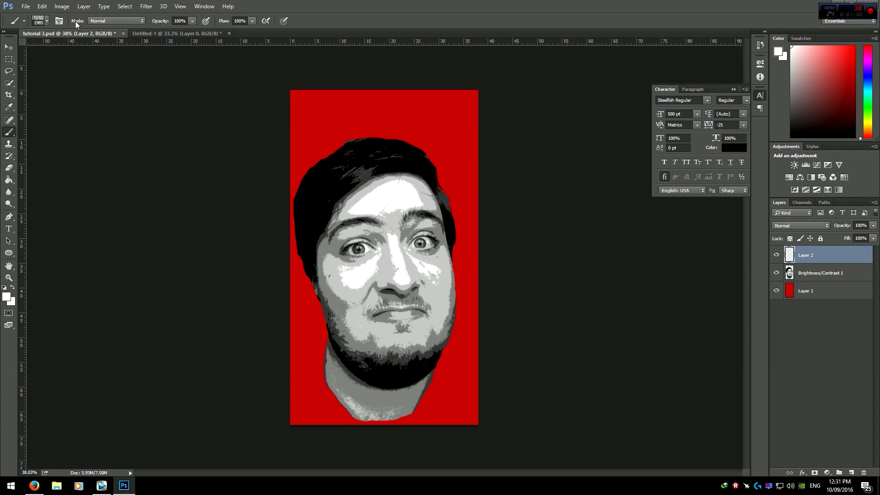
click(49, 21)
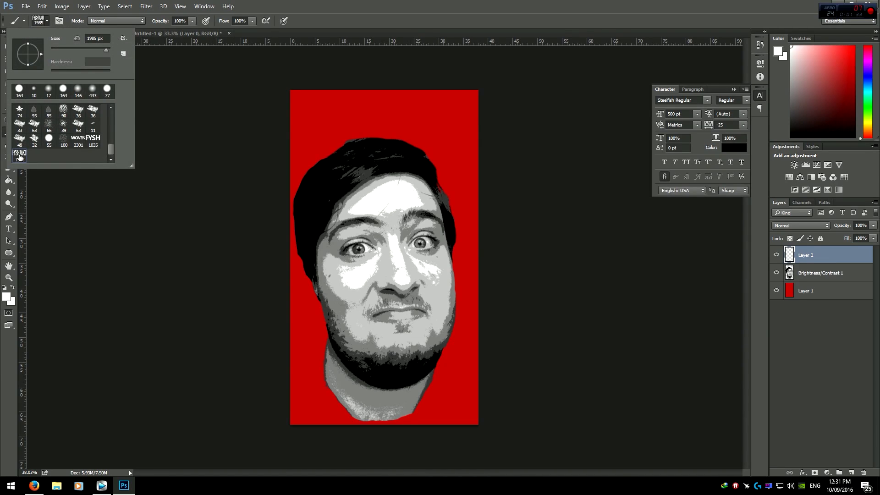
click(430, 6)
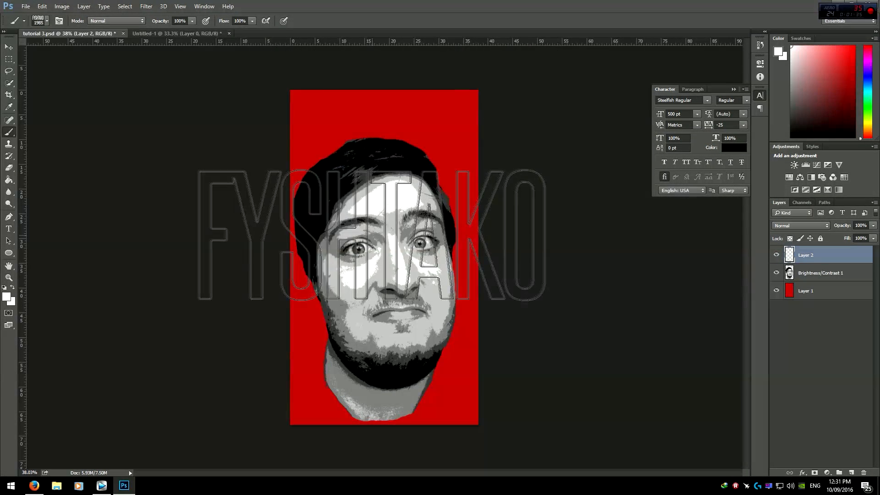
click(46, 20)
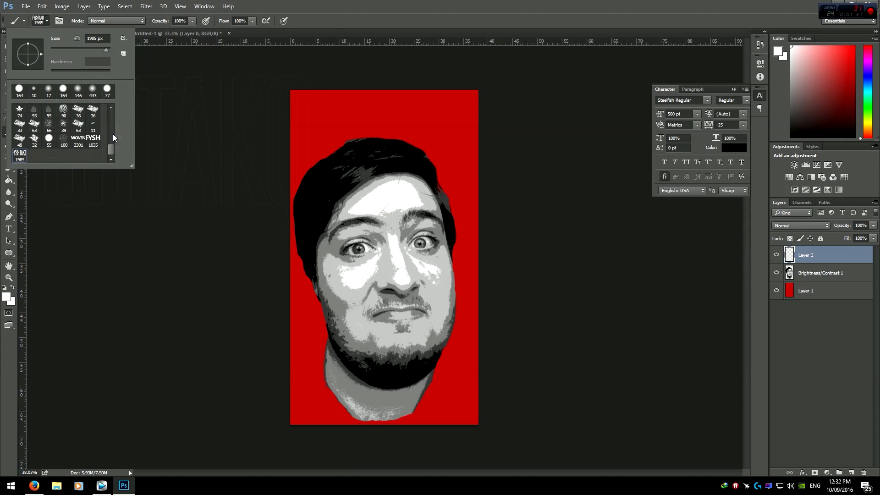
click(94, 147)
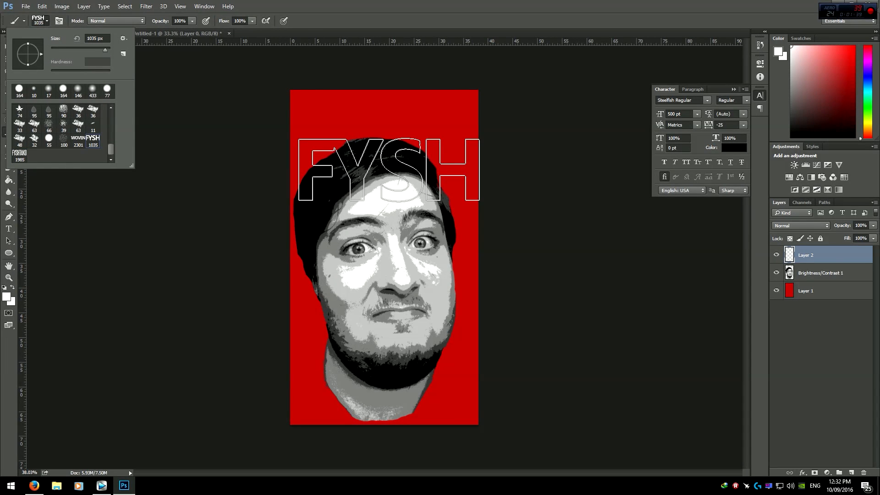
click(393, 19)
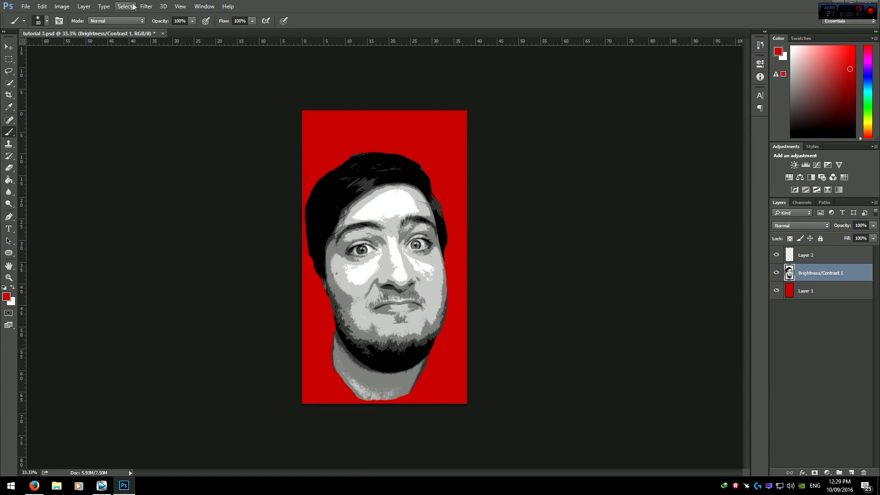
Step: Use Color Range with fuzziness 40 to select the portrait's white highlight areas by sampling the forehead
click(129, 7)
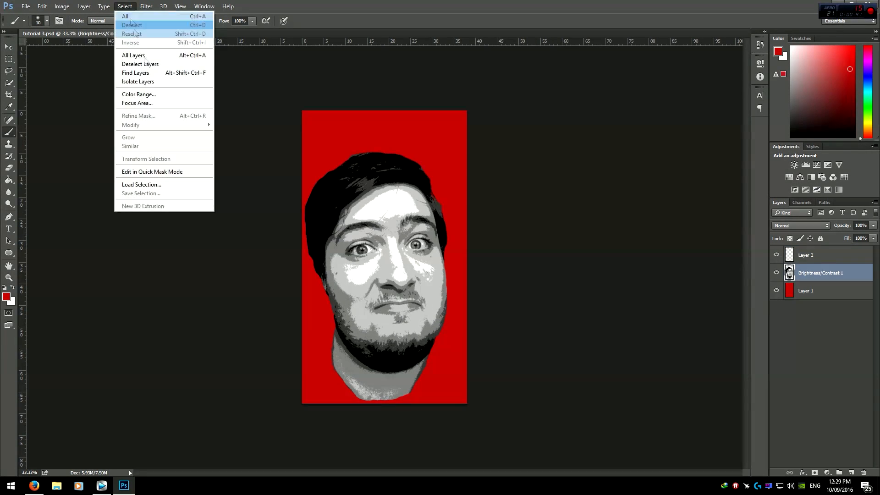
click(145, 94)
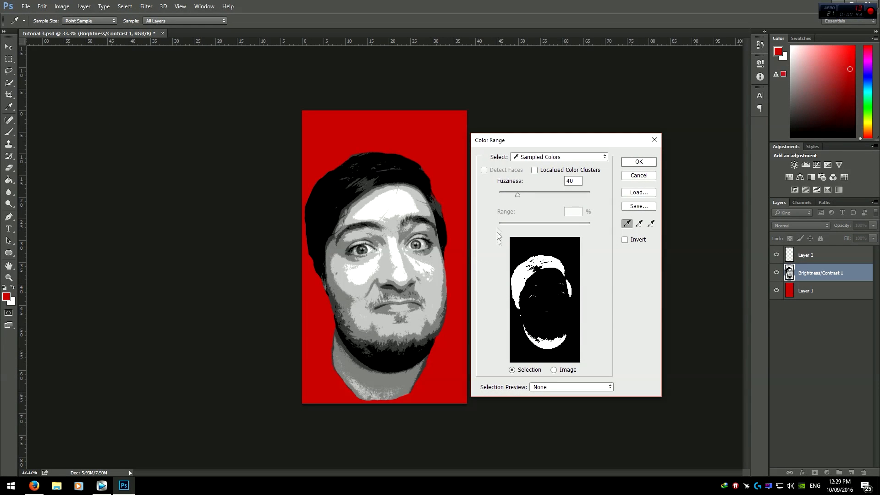
click(396, 195)
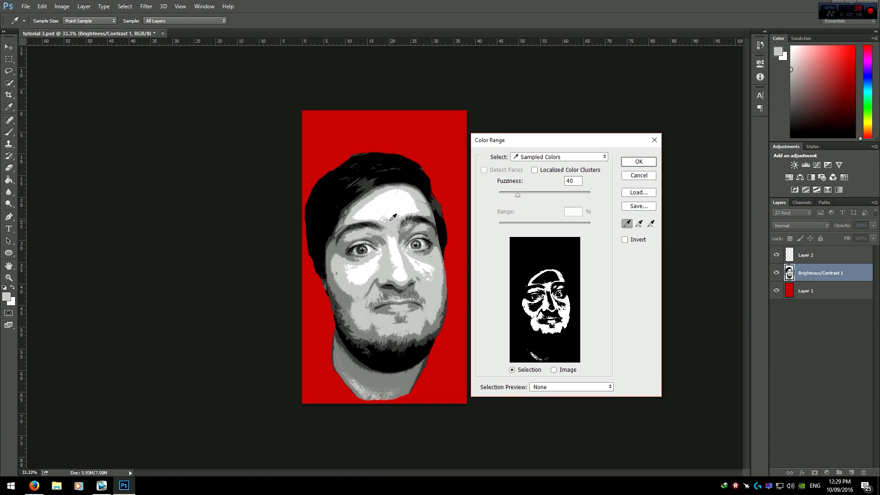
click(392, 202)
click(390, 234)
click(393, 287)
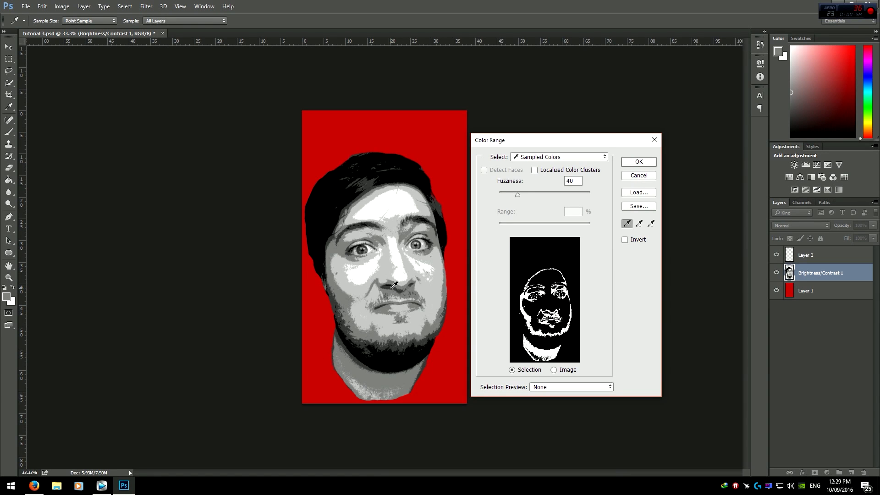
click(394, 285)
click(392, 283)
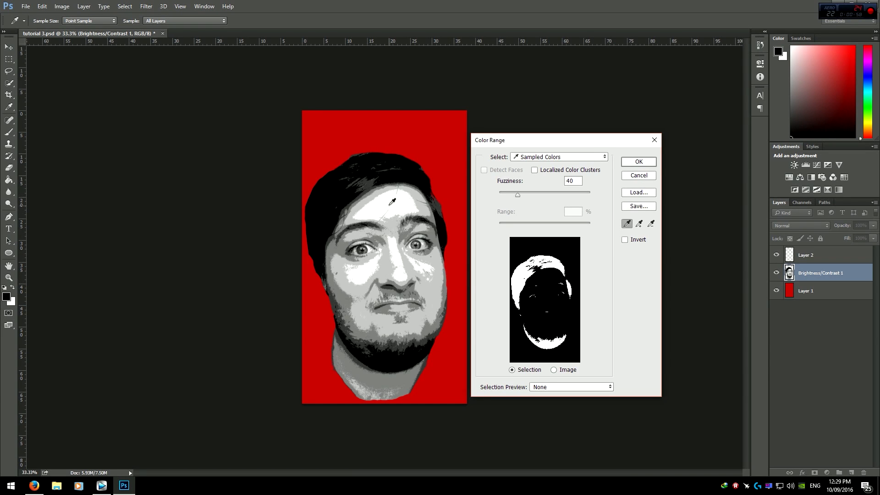
click(391, 204)
click(632, 161)
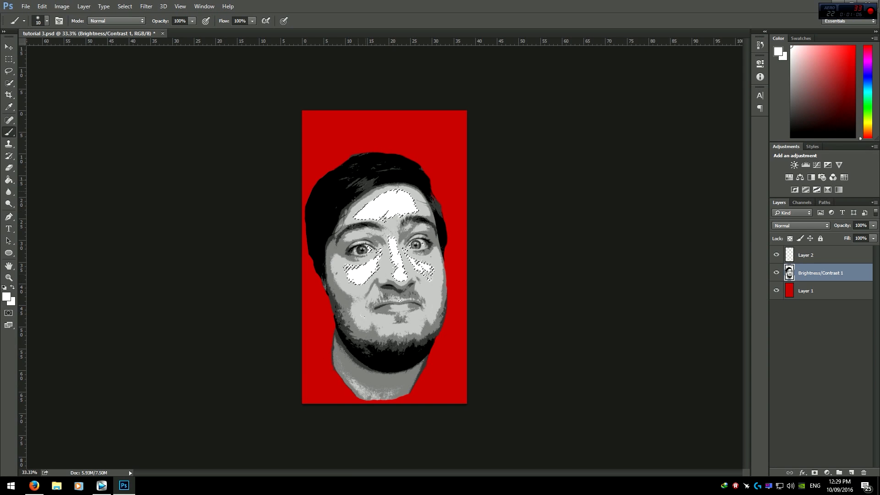
click(124, 6)
click(137, 94)
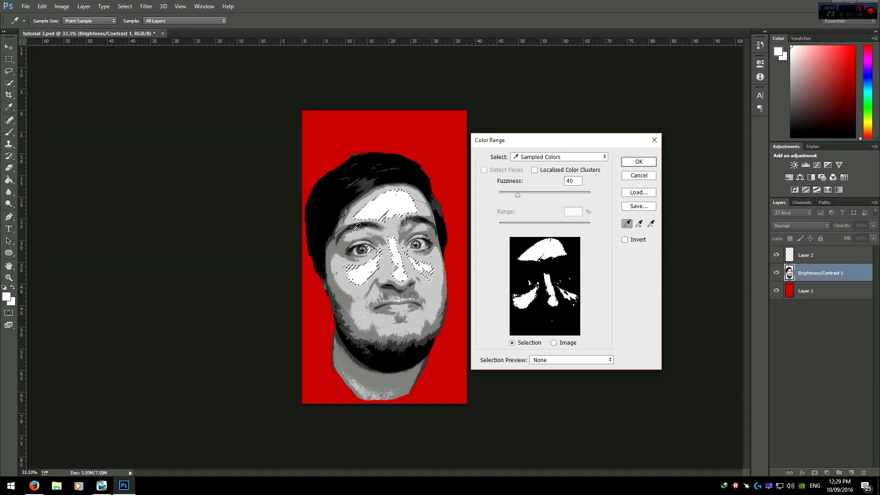
click(362, 233)
click(635, 164)
key(Return)
click(9, 59)
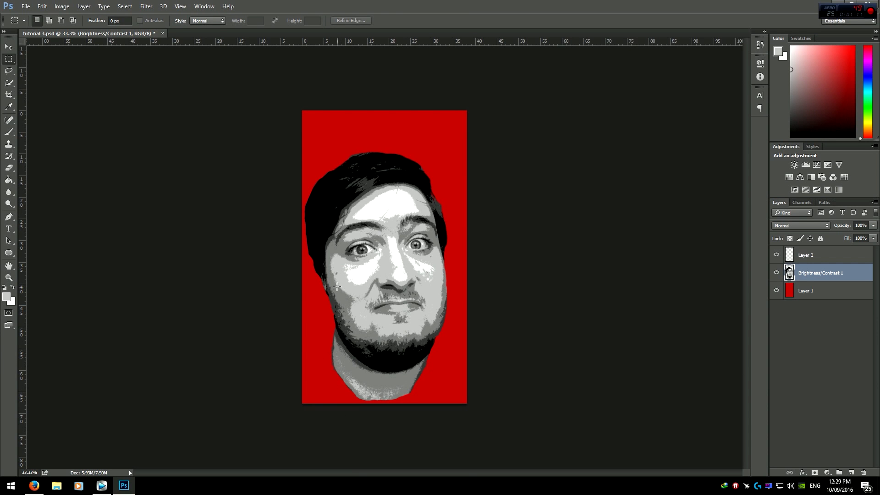
key(alt+s)
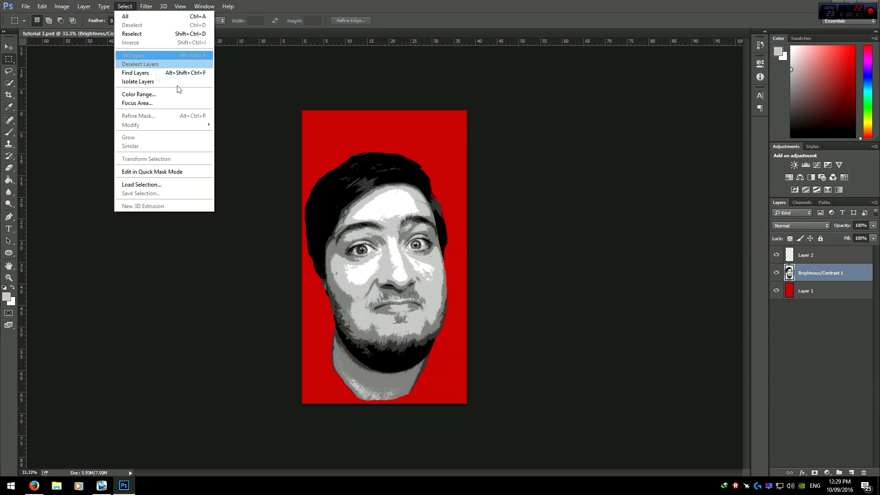
click(808, 281)
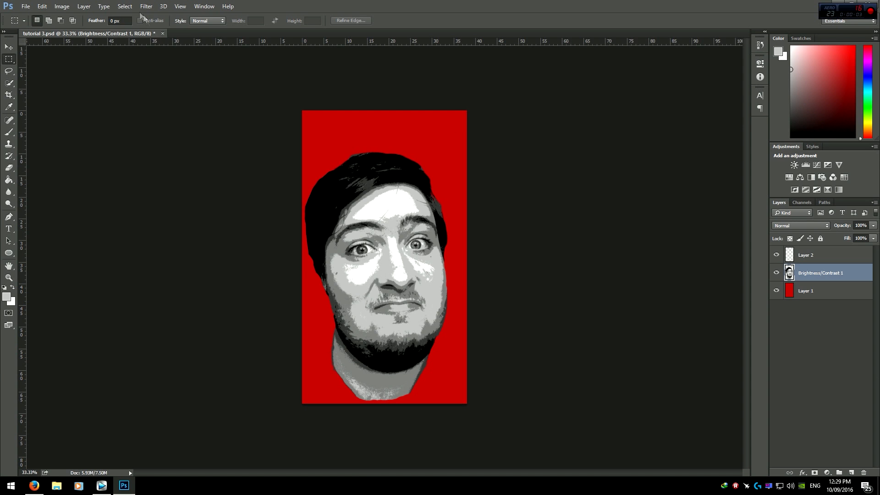
Step: Reselect the portrait's white highlight areas with Color Range by sampling the forehead
click(125, 6)
click(142, 93)
click(385, 205)
click(637, 164)
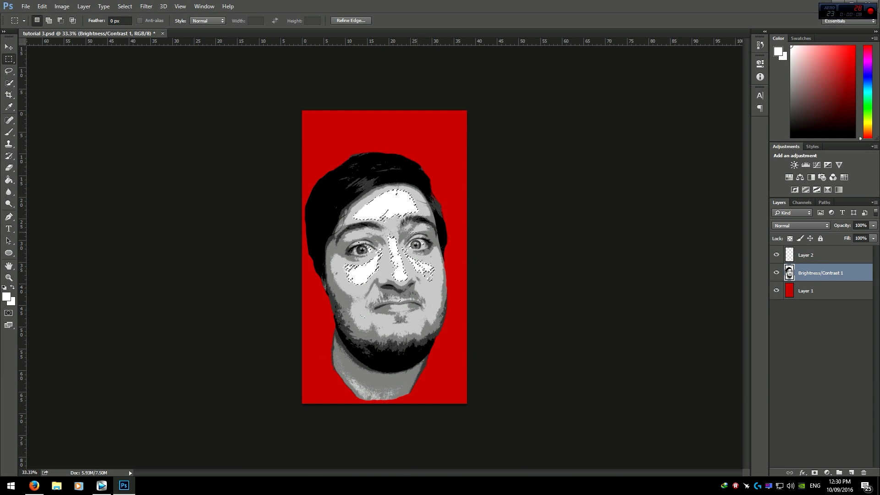
scroll(377, 241, up, 5)
scroll(377, 242, down, 5)
scroll(367, 385, up, 4)
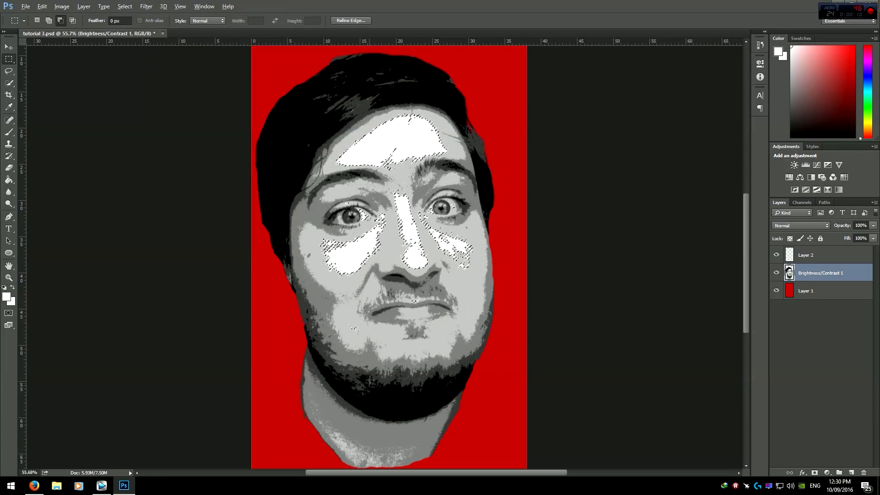
scroll(387, 311, down, 2)
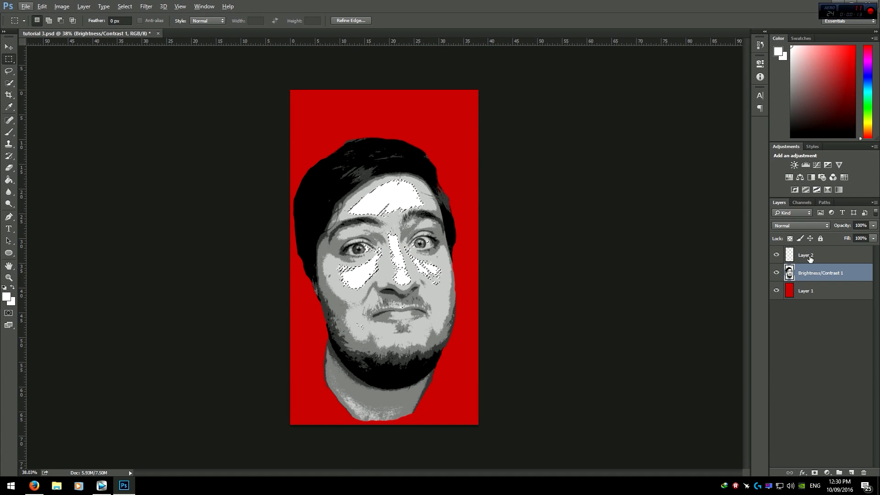
Step: Target Layer 2 and pick the FYSHTAKO lettering brush preset
click(801, 257)
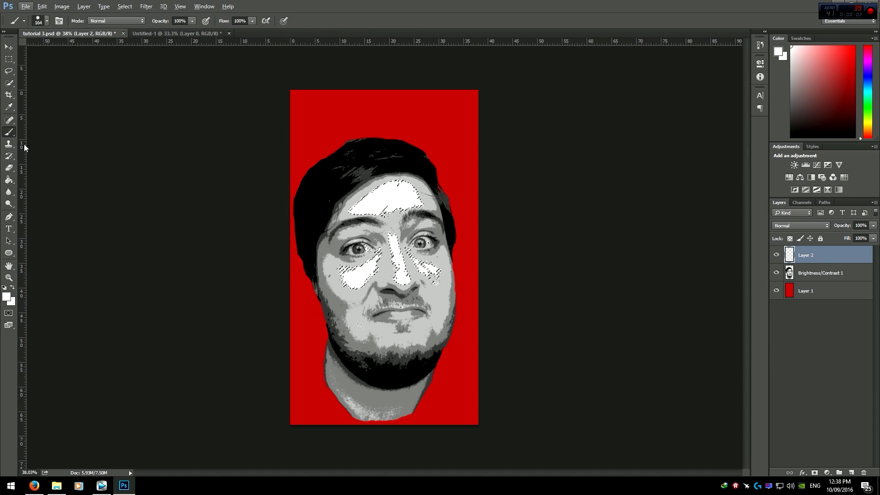
click(47, 21)
click(20, 154)
click(344, 242)
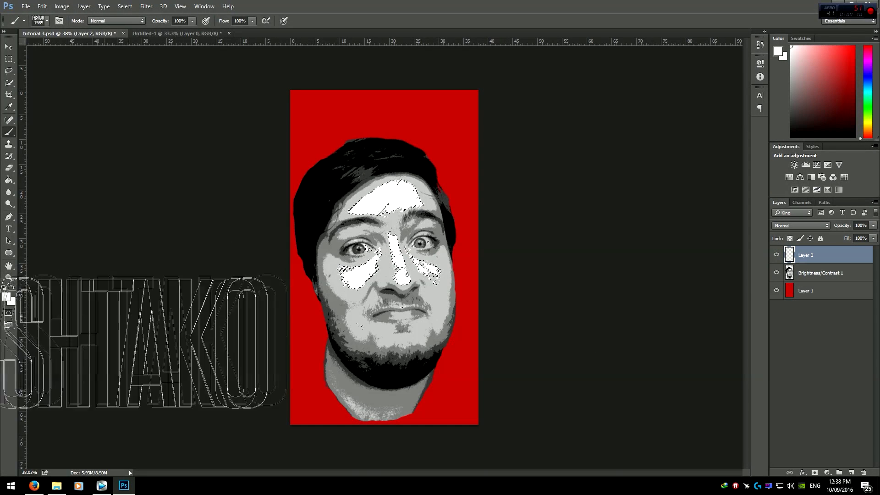
Step: Set the foreground color to black and hide the Brightness/Contrast layer
click(6, 297)
click(224, 295)
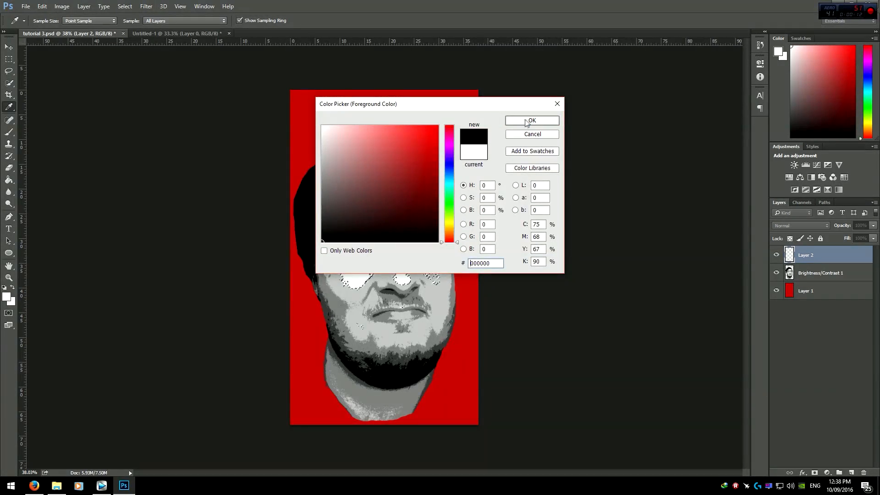
click(526, 122)
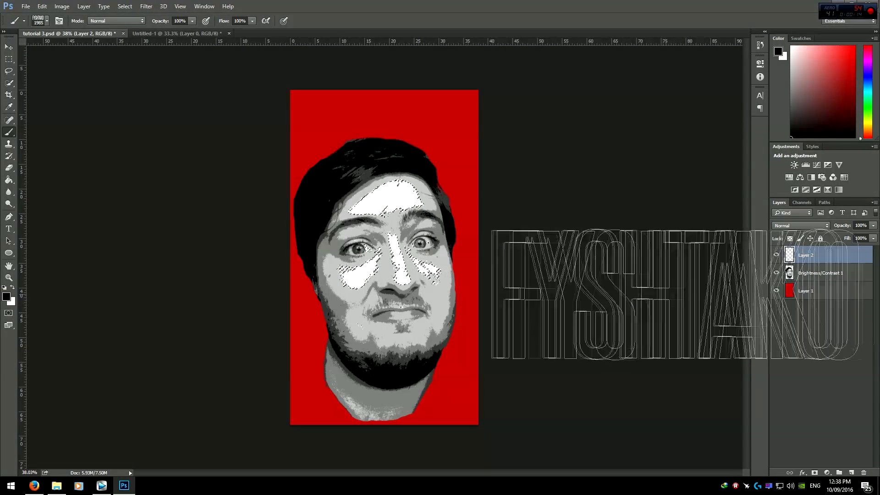
click(776, 274)
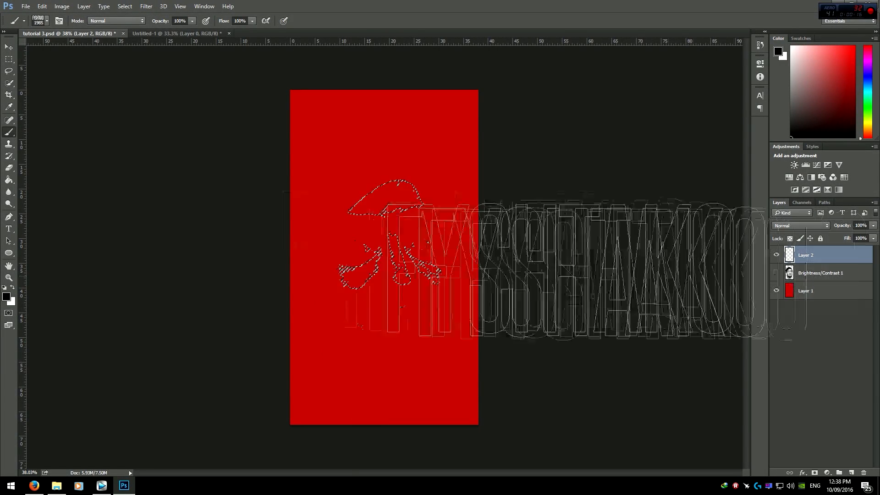
Step: Stamp the lettering brush into the highlight selection on Layer 2, then undo the stamp
click(422, 198)
click(381, 275)
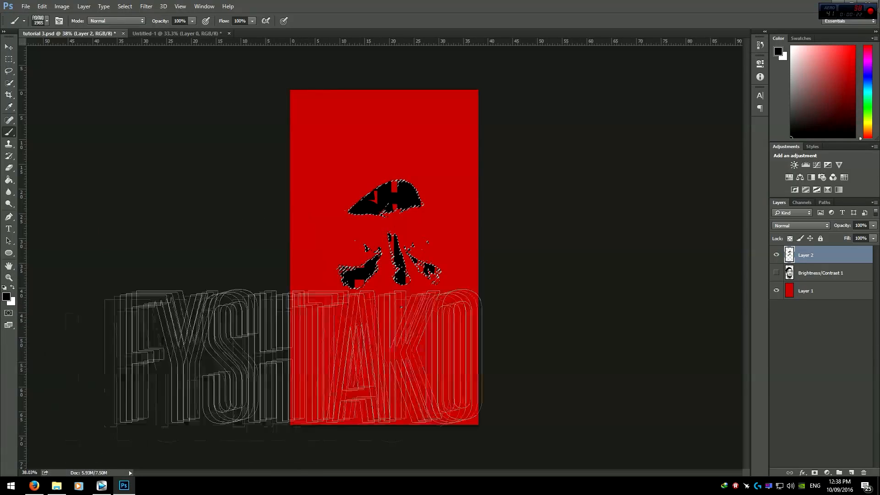
key(ctrl+z)
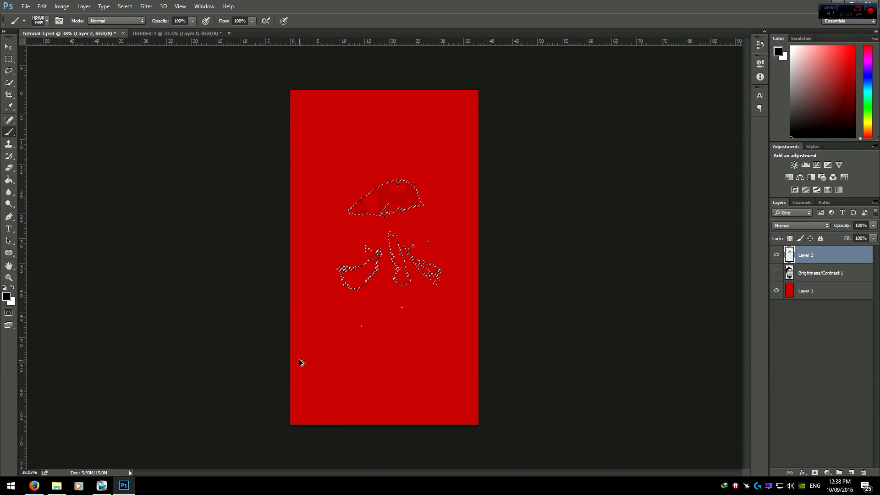
Step: Set the foreground color to white, ffffff
click(7, 297)
text(ffffff)
click(508, 121)
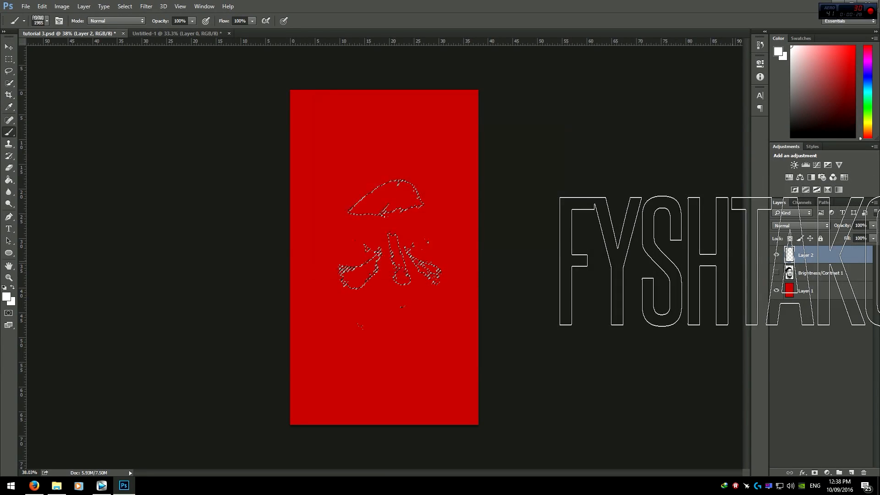
click(775, 273)
click(776, 274)
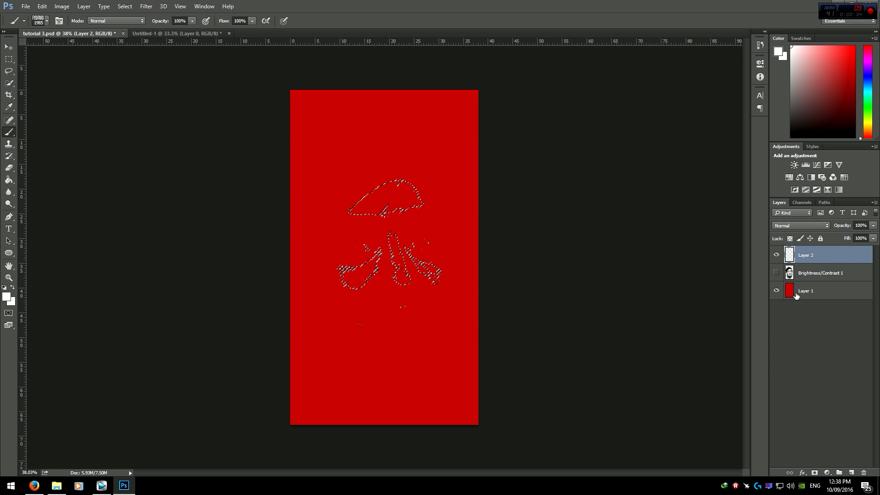
Step: Shrink the lettering brush to about 631 px diameter
drag(413, 240, 319, 239)
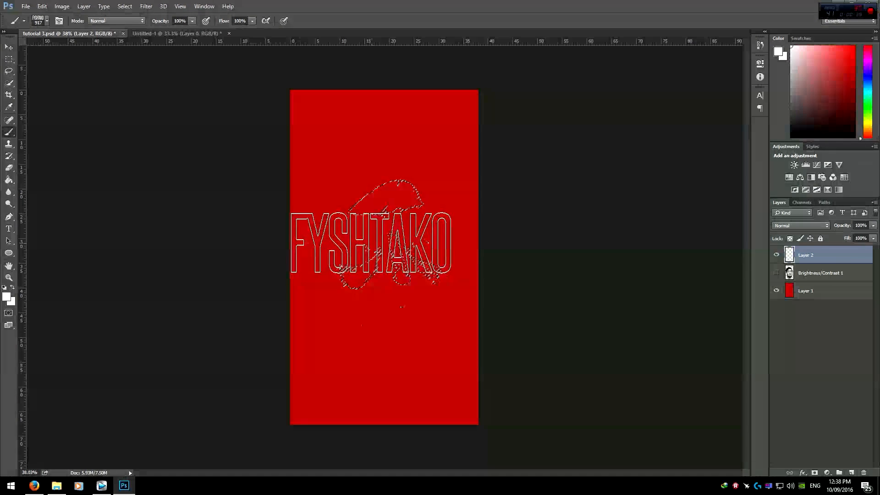
mouse_move(413, 172)
mouse_down()
mouse_move(403, 177)
mouse_move(404, 166)
mouse_move(481, 181)
mouse_move(327, 177)
mouse_move(379, 186)
mouse_move(370, 190)
mouse_up()
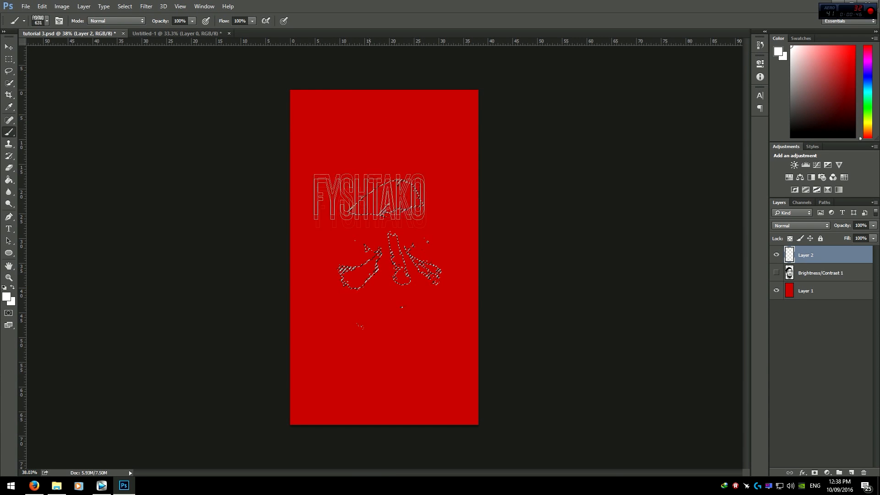
scroll(395, 230, up, 5)
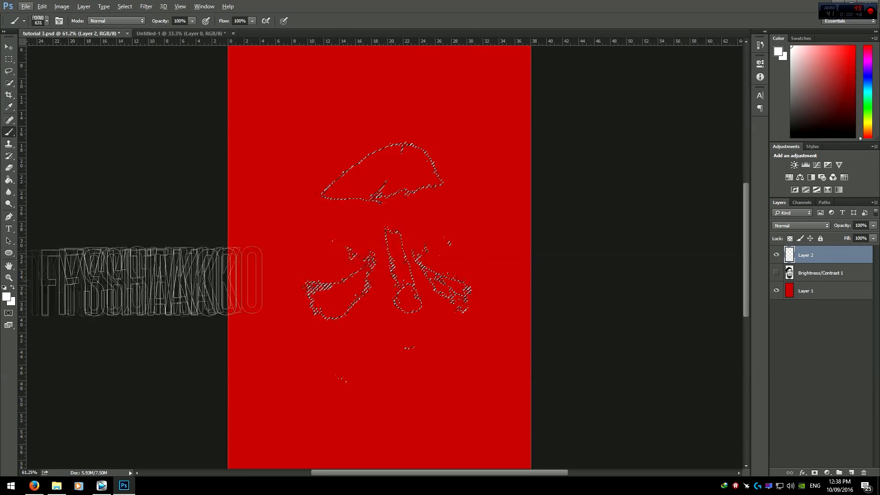
click(47, 21)
click(510, 4)
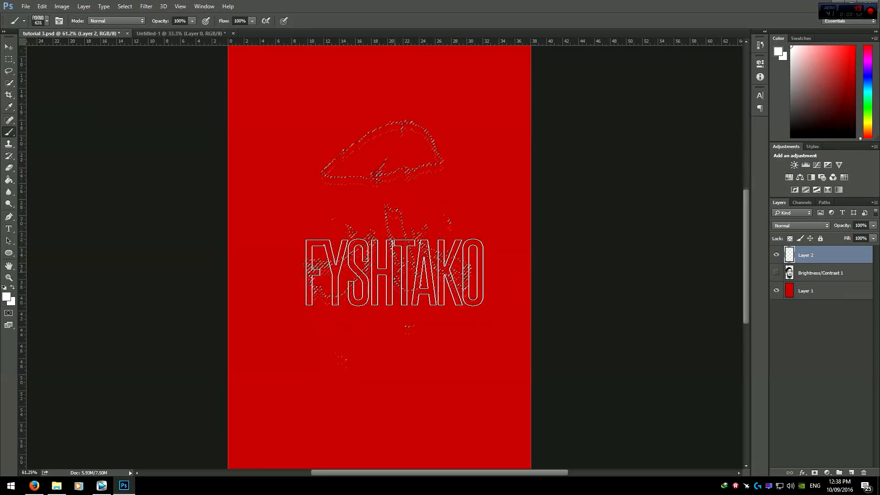
scroll(383, 220, up, 2)
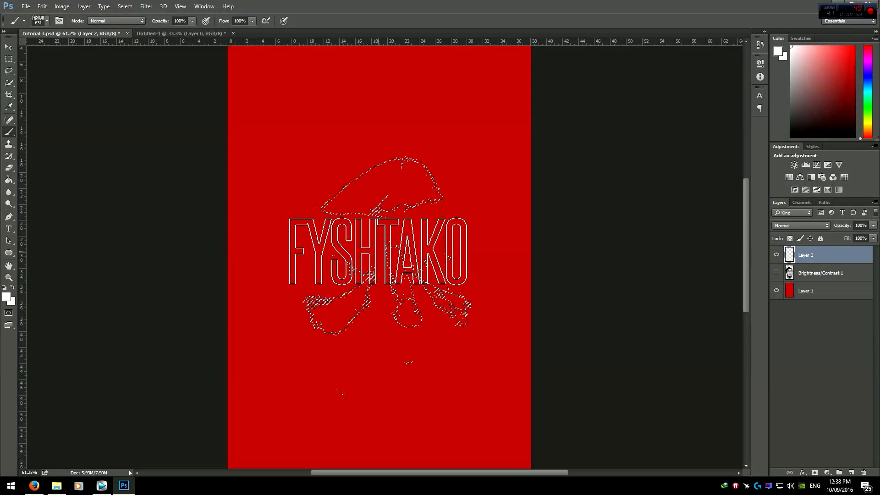
Step: Choose the FYSH brush preset and paint white FYSH lettering into the selected highlight areas, varying the brush size
click(46, 21)
double_click(110, 139)
drag(402, 227, 340, 212)
drag(408, 213, 357, 214)
right_click(385, 184)
drag(379, 186, 395, 187)
click(393, 187)
right_click(423, 162)
drag(404, 151, 438, 152)
click(398, 197)
click(417, 137)
click(420, 234)
drag(424, 217, 388, 216)
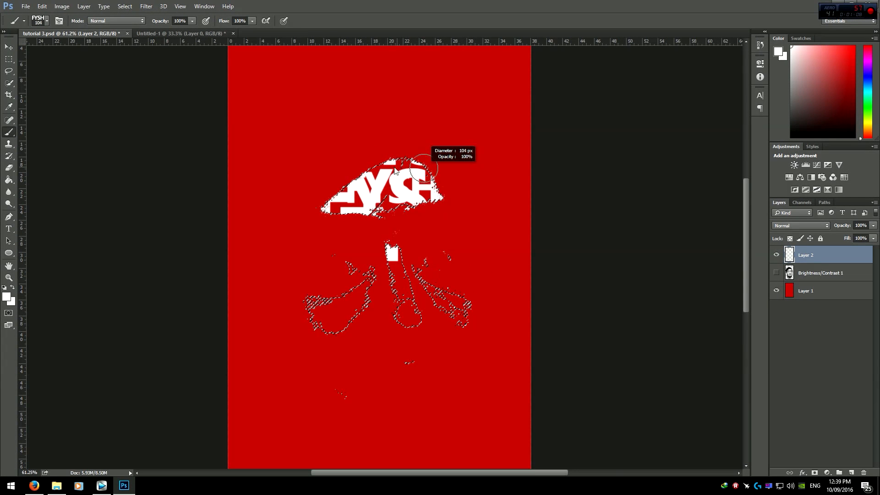
drag(408, 212, 417, 213)
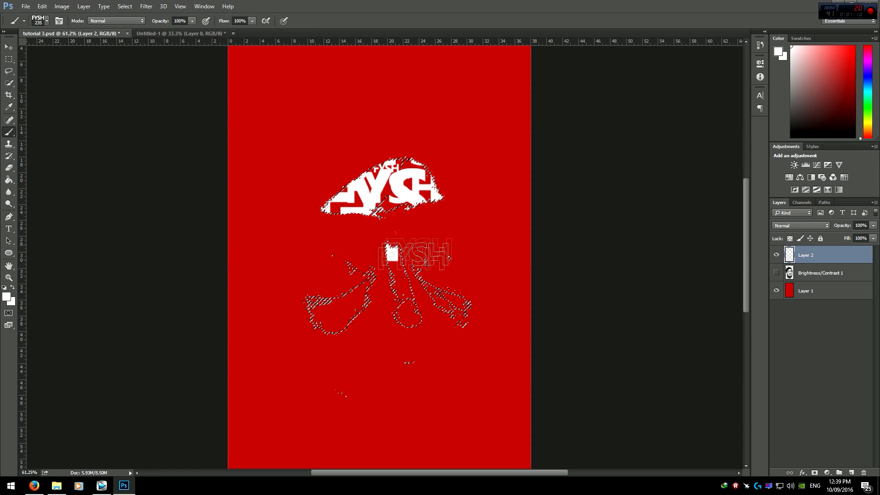
drag(379, 286, 424, 286)
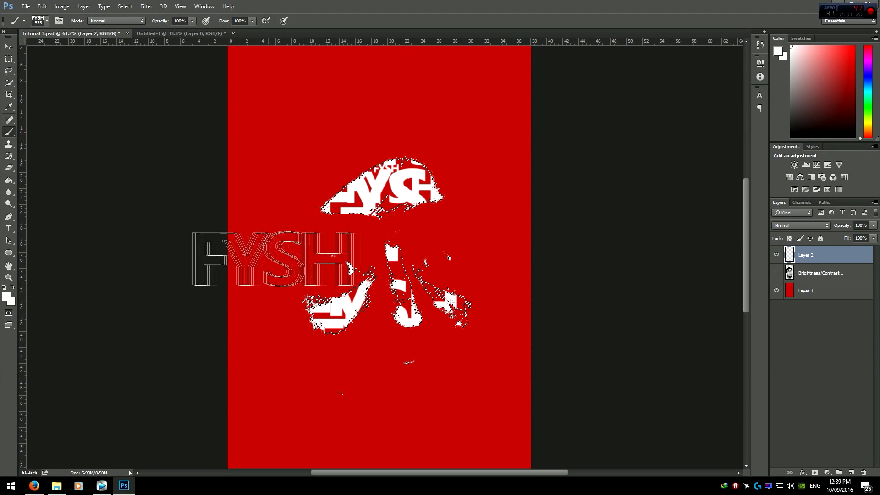
key(alt)
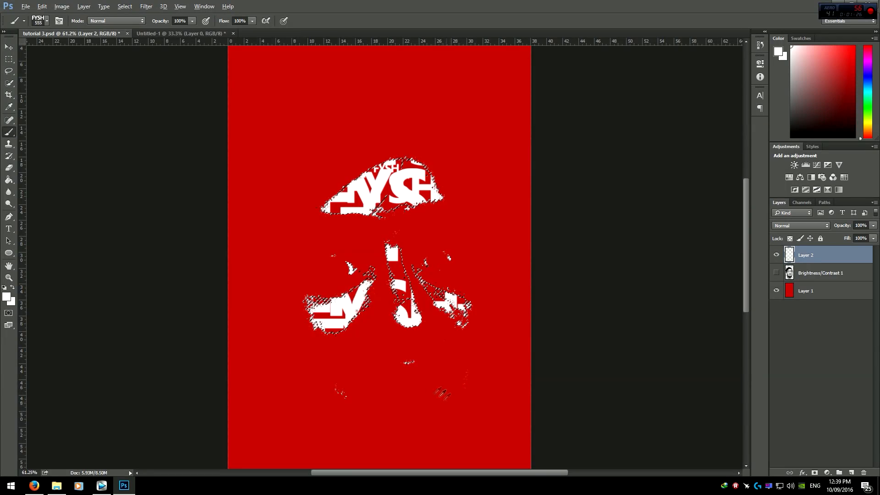
Step: Deselect the highlight selection
scroll(422, 390, up, 2)
scroll(389, 396, down, 3)
click(9, 58)
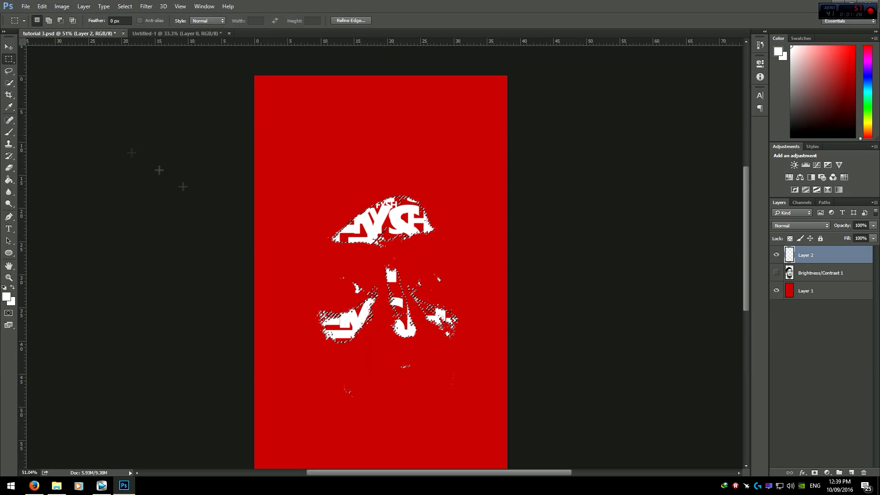
key(ctrl+d)
scroll(359, 207, down, 2)
scroll(358, 206, down, 3)
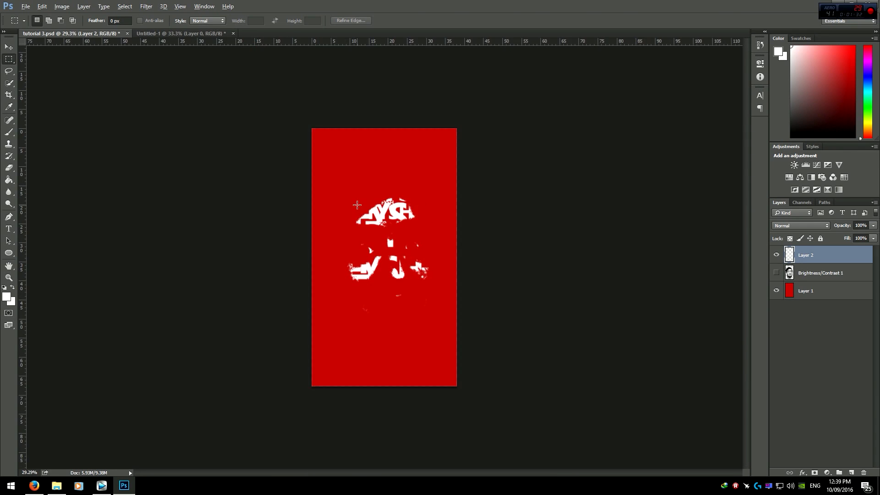
scroll(358, 206, up, 2)
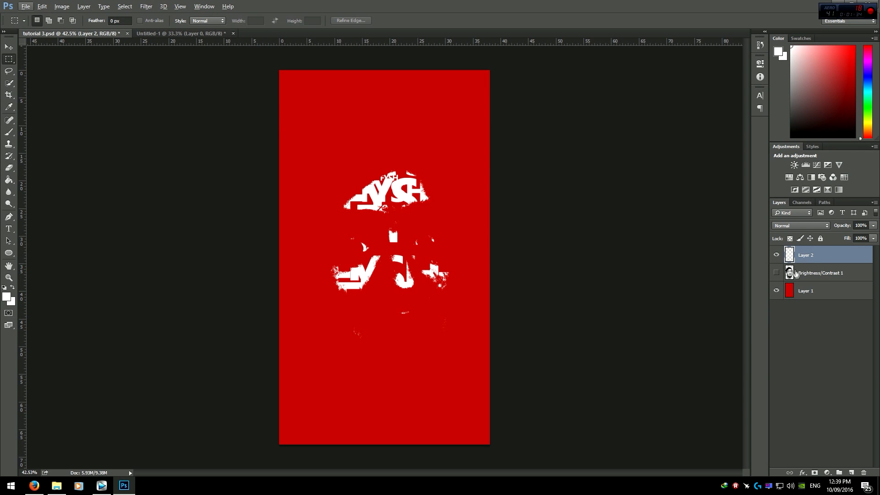
Step: Add a new empty layer and make the Brightness/Contrast layer visible again
click(852, 472)
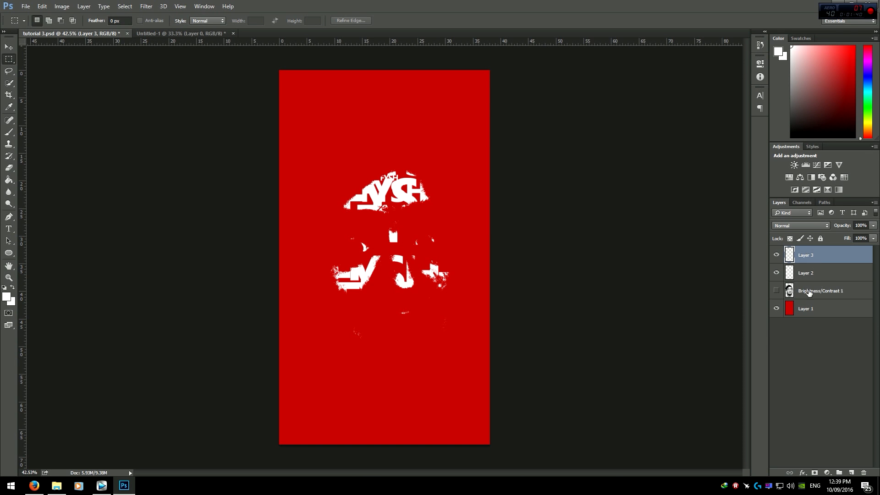
click(809, 292)
click(776, 291)
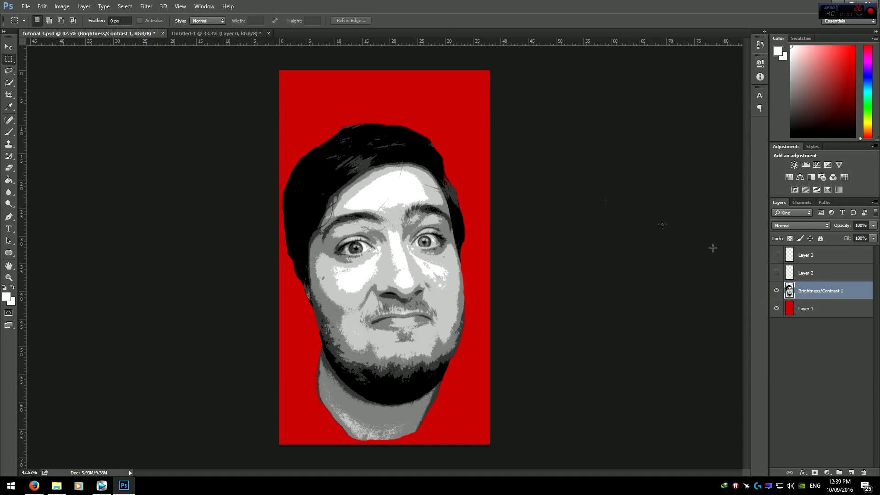
Step: Use Color Range to select the light grey tones by sampling the cheek, then target Layer 3
click(130, 8)
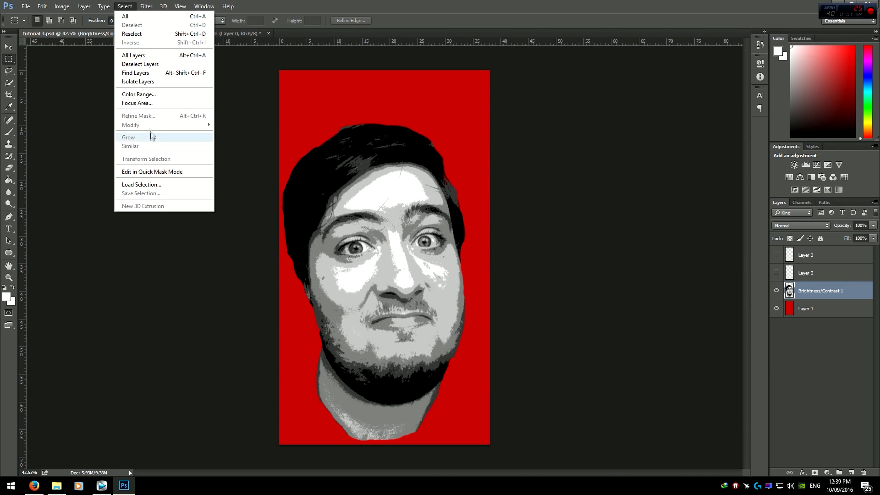
click(142, 91)
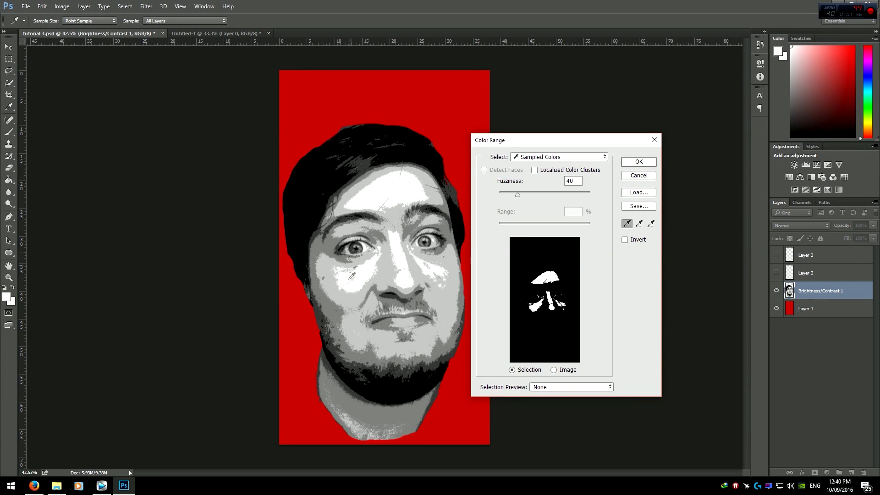
click(354, 297)
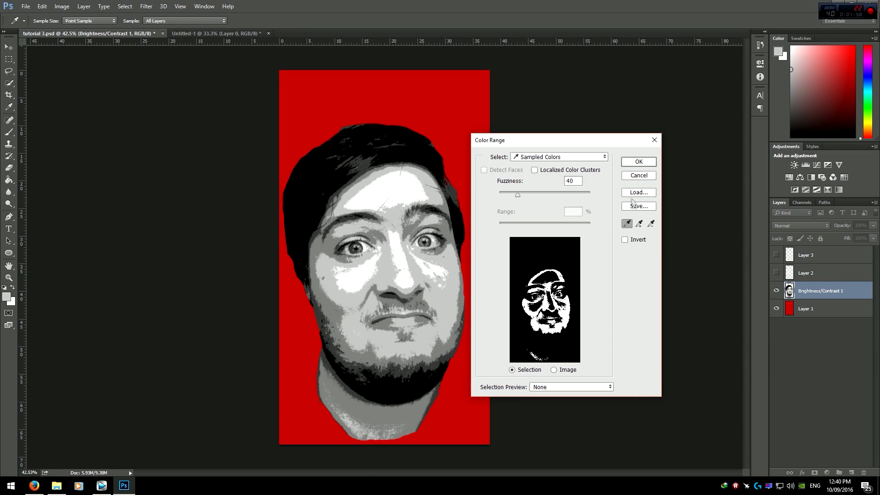
key(Return)
key(m)
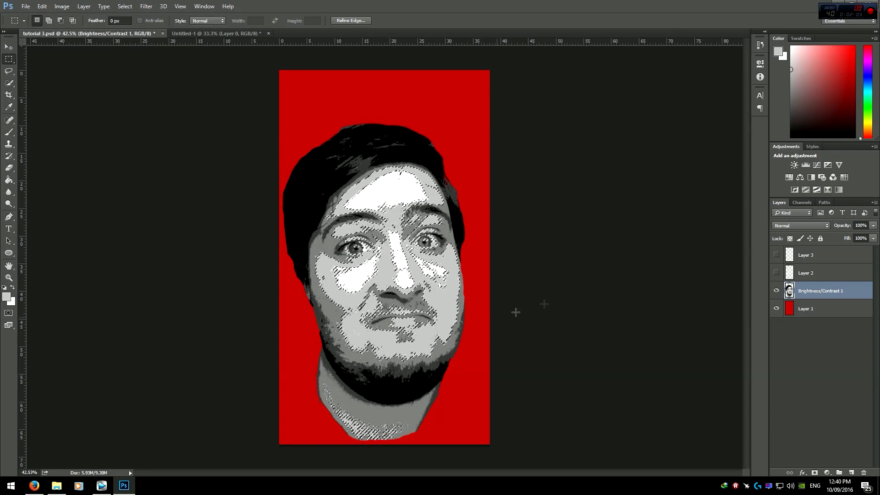
click(798, 259)
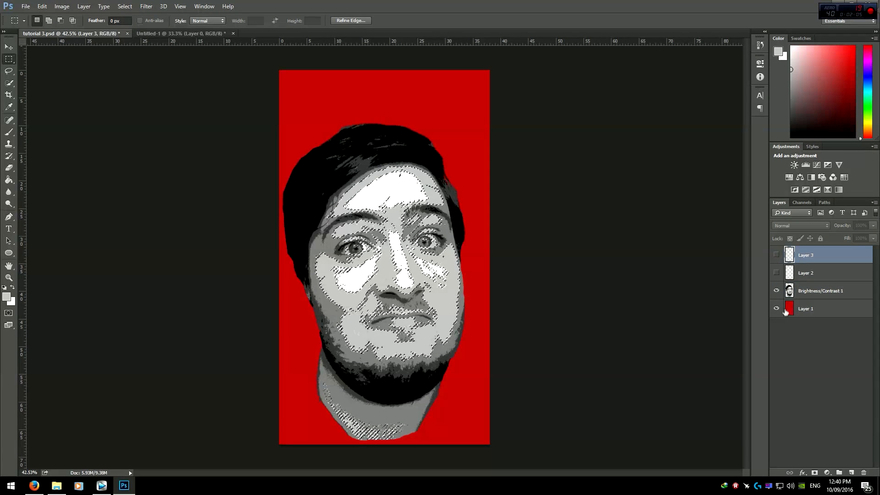
Step: Hide the Brightness/Contrast layer, show Layer 3 and stamp light grey FYSH lettering into the selected light grey areas, varying the brush size
click(776, 291)
click(776, 255)
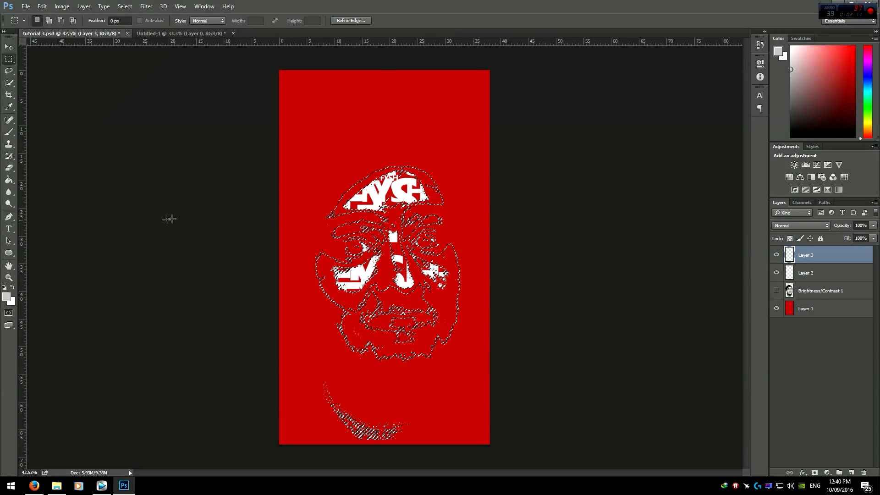
click(9, 132)
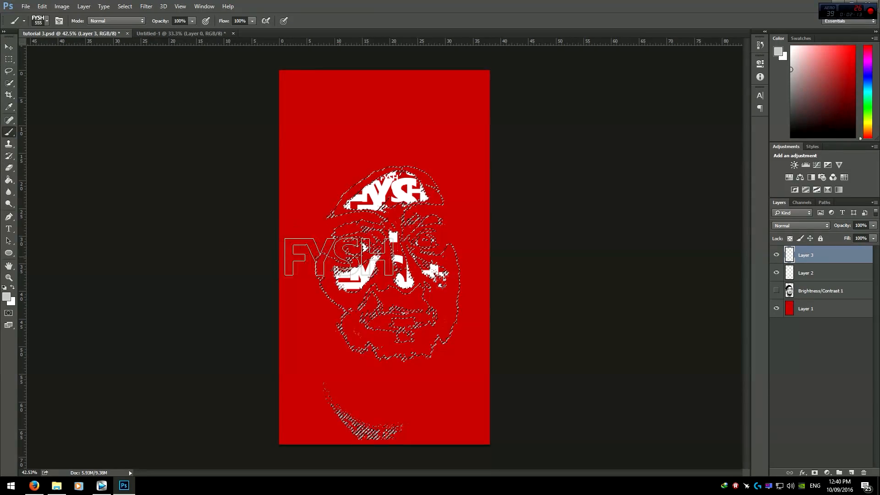
scroll(399, 329, up, 1)
scroll(398, 332, down, 4)
drag(357, 356, 399, 357)
click(359, 360)
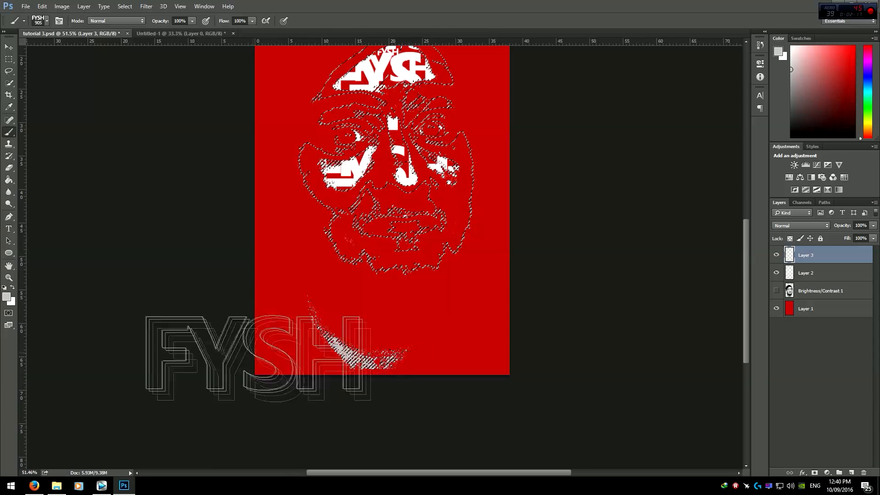
scroll(419, 407, down, 1)
scroll(418, 407, down, 1)
scroll(347, 372, up, 9)
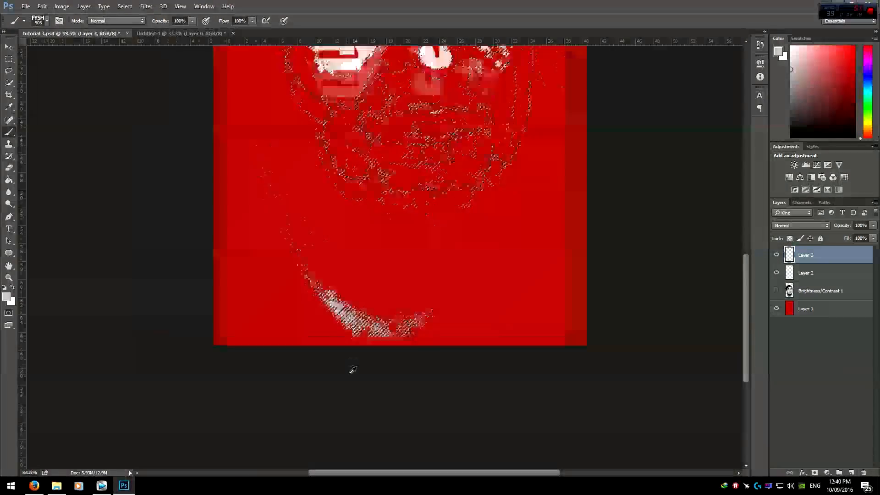
scroll(348, 343, down, 6)
scroll(422, 316, up, 2)
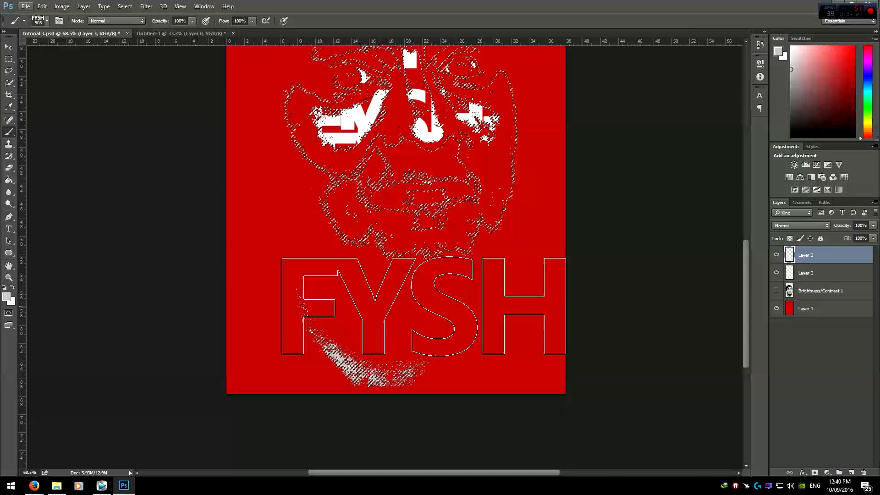
scroll(389, 368, up, 2)
drag(389, 366, 342, 360)
click(414, 306)
drag(419, 285, 475, 278)
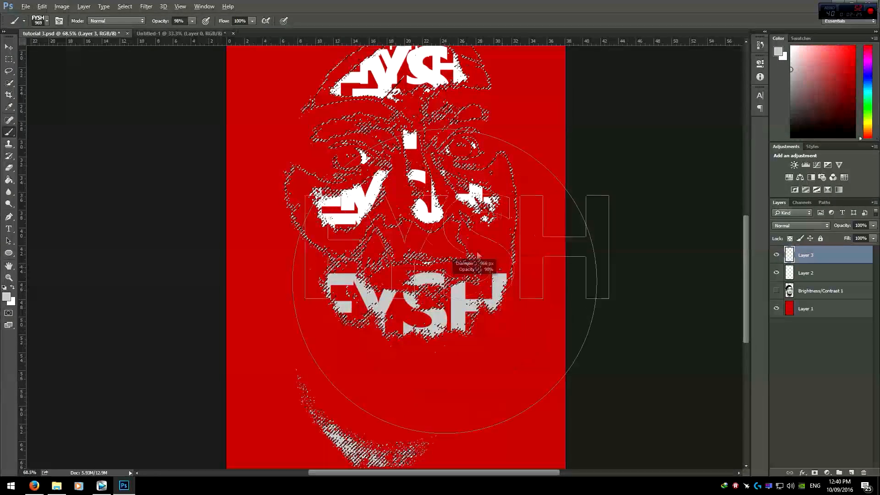
click(407, 224)
right_click(486, 246)
scroll(469, 214, up, 2)
click(430, 200)
click(416, 133)
drag(406, 304, 353, 303)
mouse_move(490, 354)
mouse_down()
mouse_move(446, 356)
mouse_move(399, 403)
mouse_move(472, 376)
mouse_up()
click(402, 400)
click(473, 375)
drag(542, 349, 509, 346)
click(500, 332)
drag(529, 310, 554, 314)
click(531, 276)
mouse_move(332, 286)
mouse_down()
mouse_move(279, 281)
mouse_move(300, 279)
mouse_up()
right_click(318, 288)
click(308, 285)
right_click(341, 299)
drag(278, 326, 316, 327)
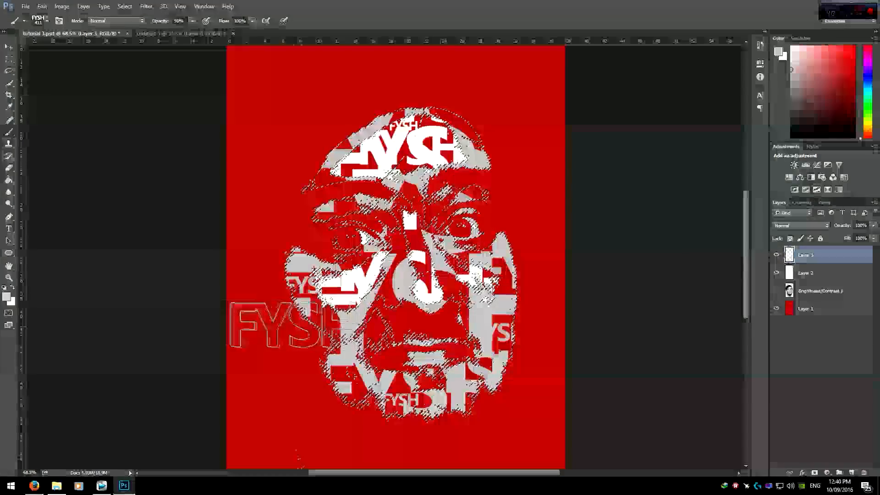
click(295, 317)
drag(404, 238, 426, 238)
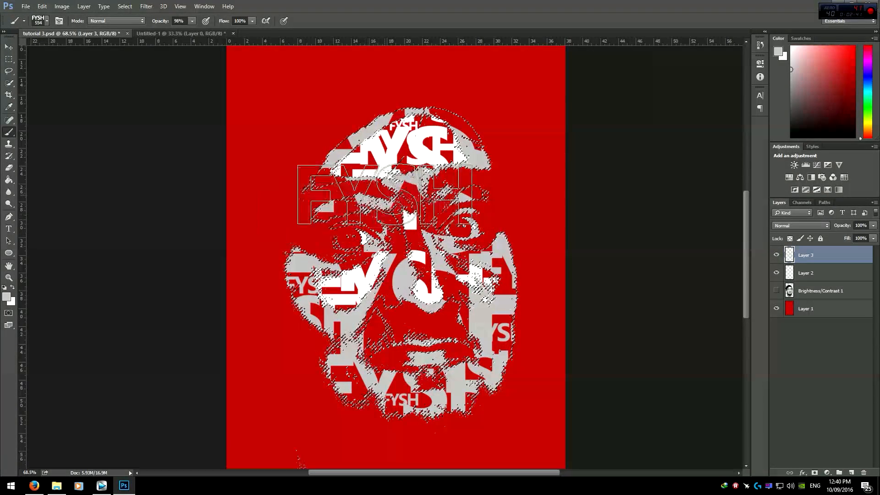
right_click(248, 191)
click(251, 178)
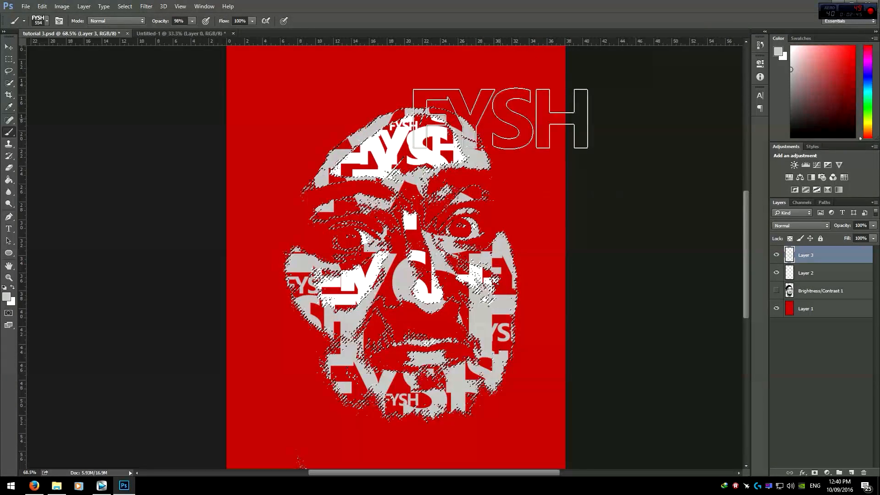
scroll(524, 226, down, 2)
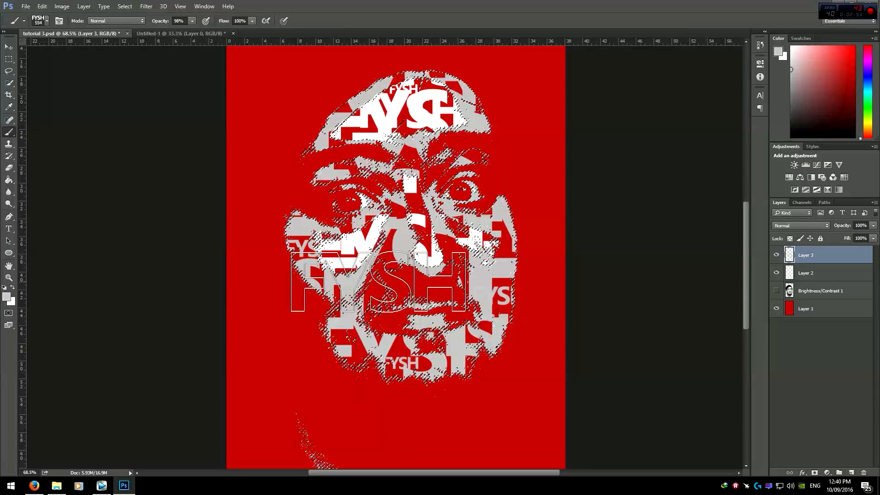
scroll(564, 267, up, 2)
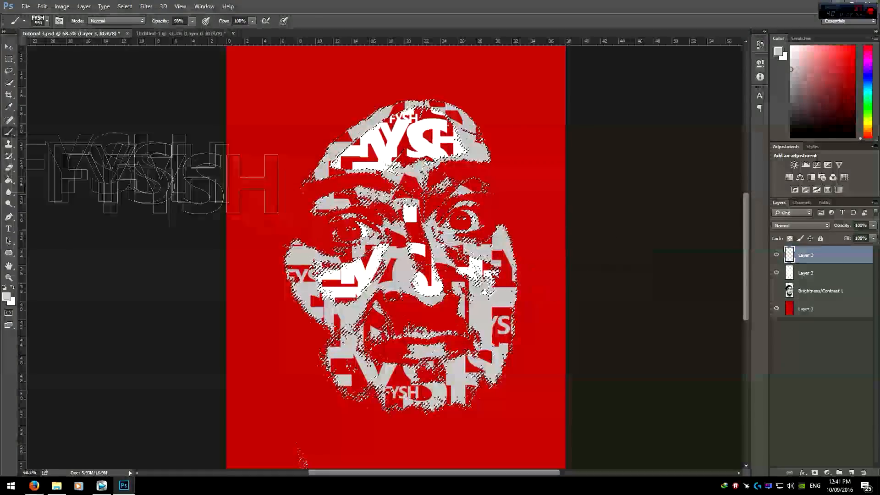
Step: Add a new empty layer, hide the lettering layers, and show and select the Brightness/Contrast layer
click(9, 59)
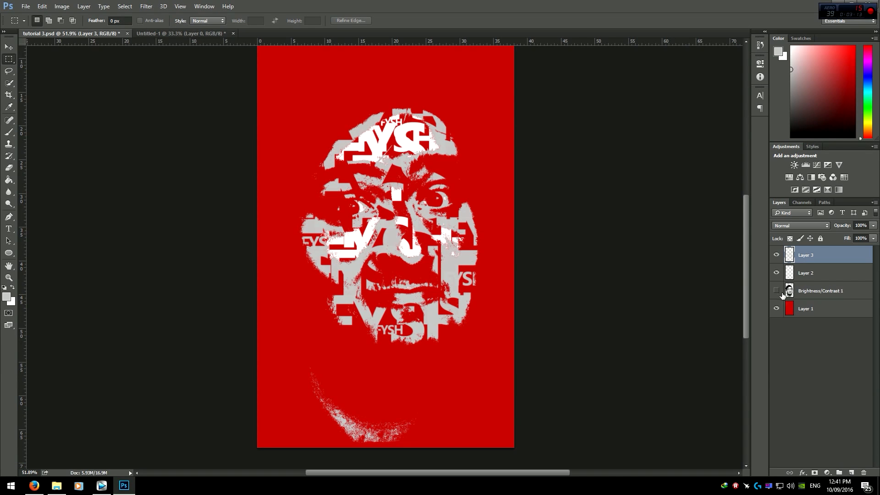
click(846, 473)
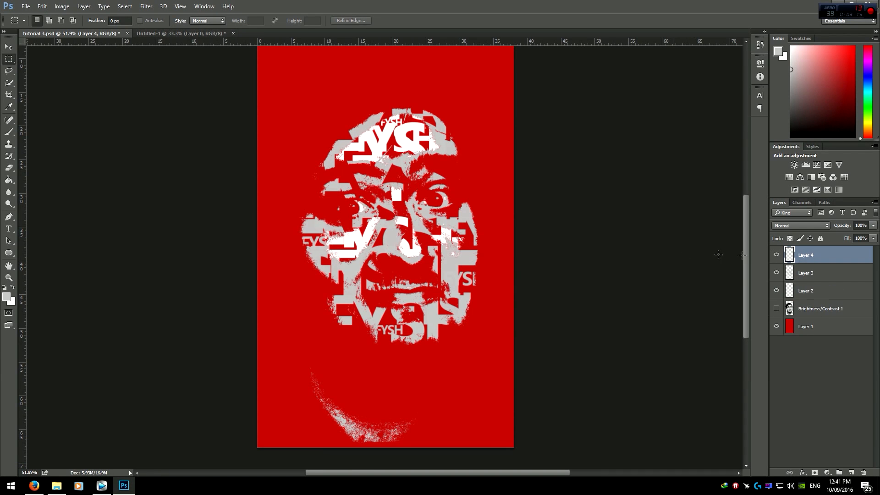
click(776, 309)
drag(776, 291, 779, 260)
click(813, 310)
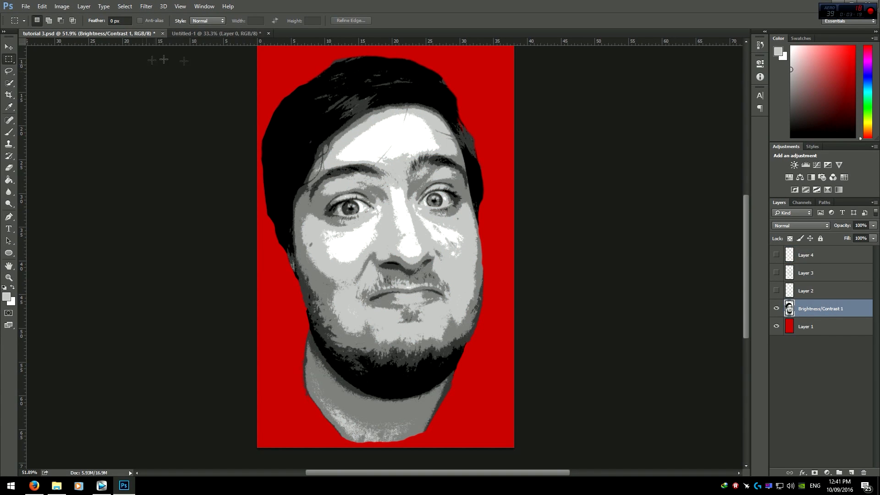
Step: Use Color Range to select the mid-grey tones by sampling near the eye, then hide the adjustment layer and target Layer 4
click(124, 6)
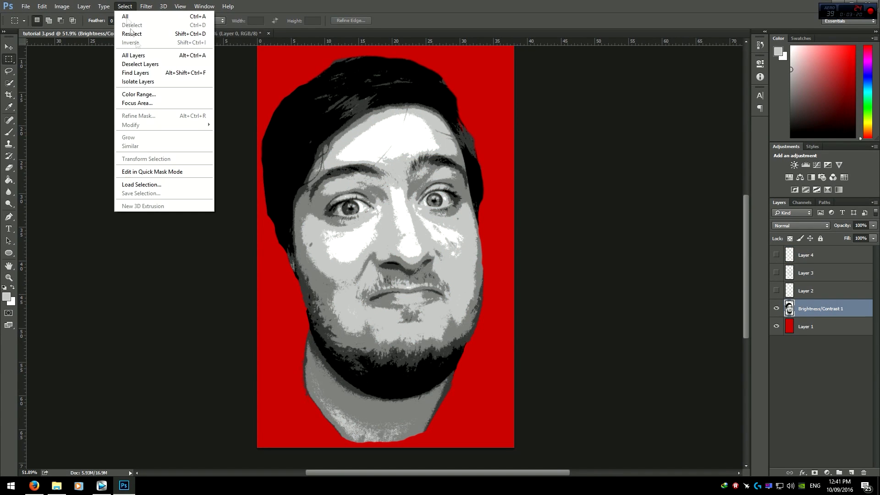
click(137, 90)
click(327, 203)
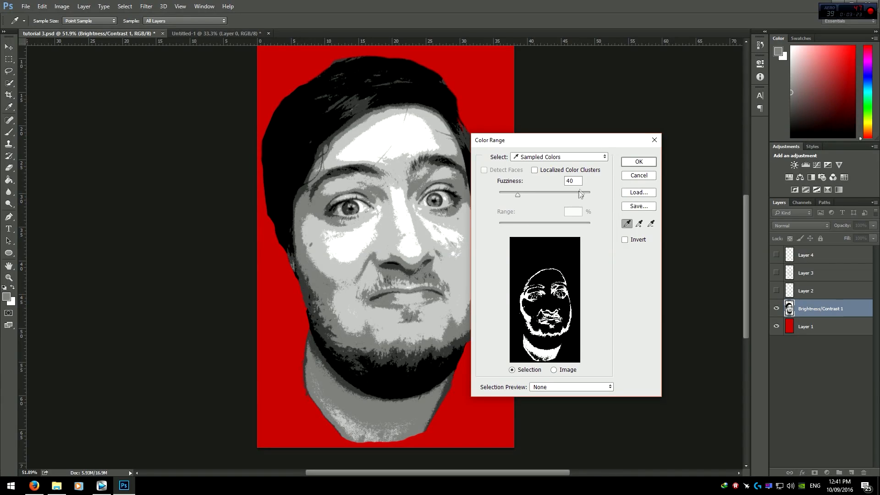
click(638, 161)
key(m)
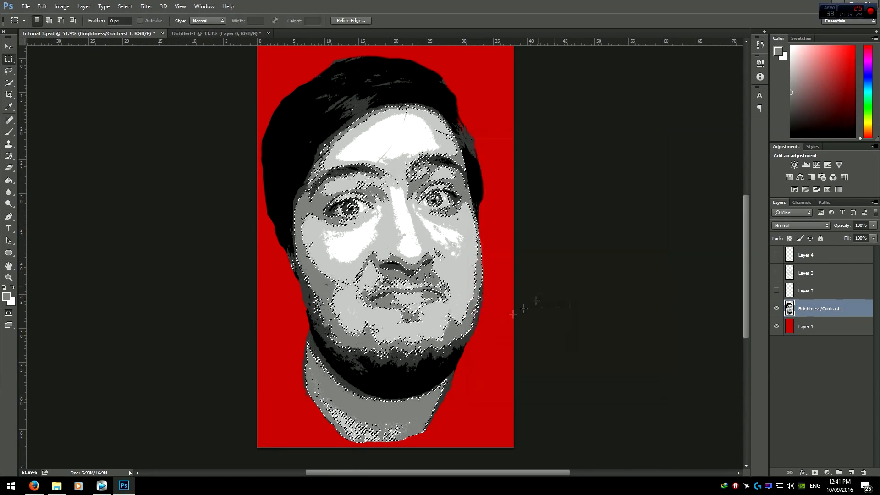
click(776, 308)
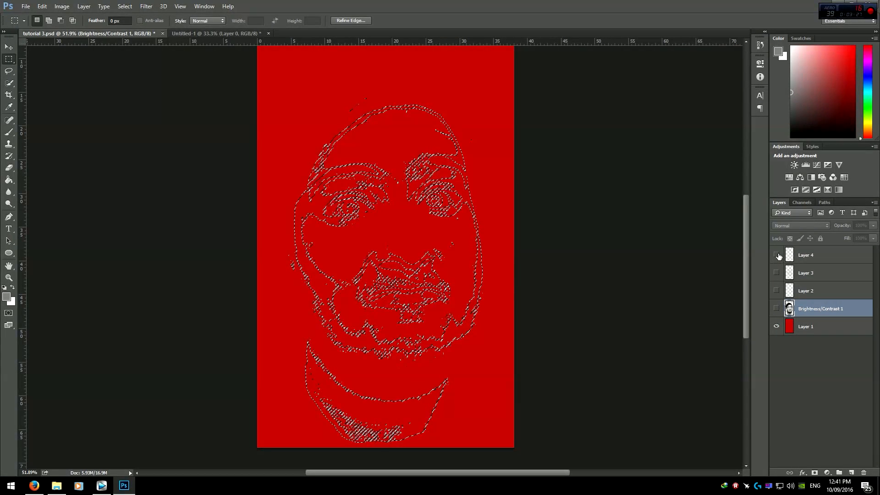
click(815, 257)
click(776, 256)
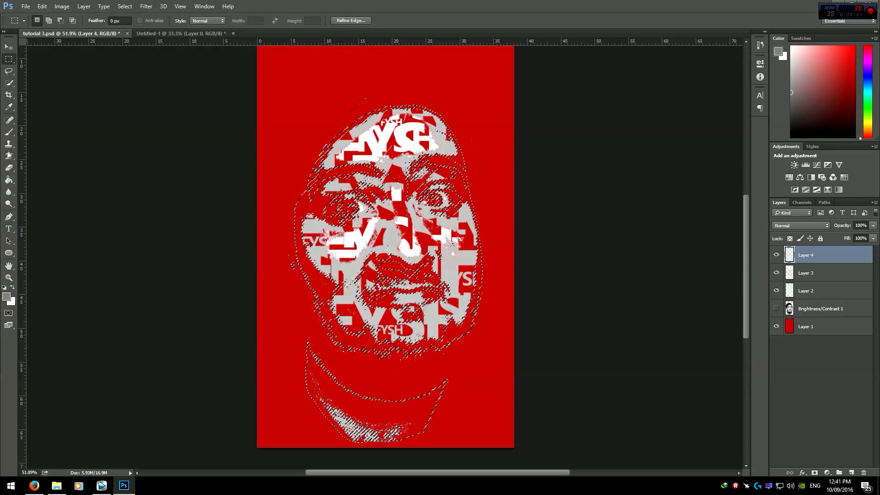
Step: Paint darker grey FYSH lettering into the selected mid-grey areas on Layer 4, varying the brush size
click(8, 132)
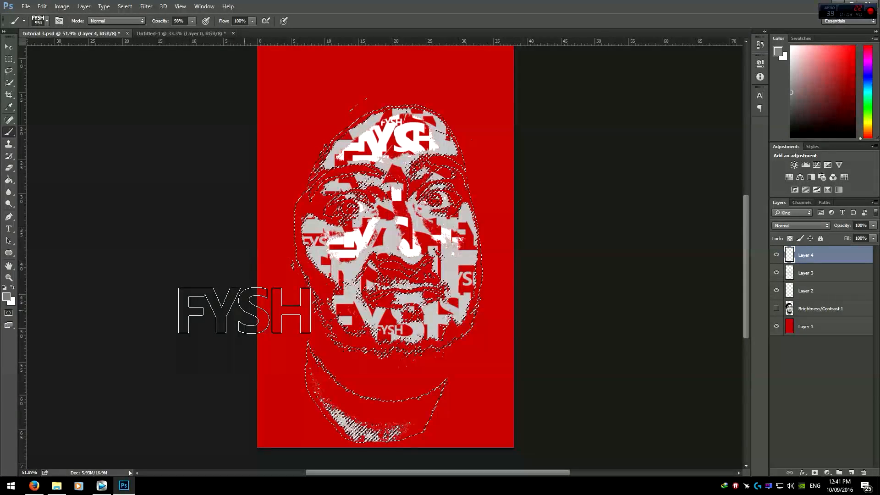
drag(402, 270, 437, 270)
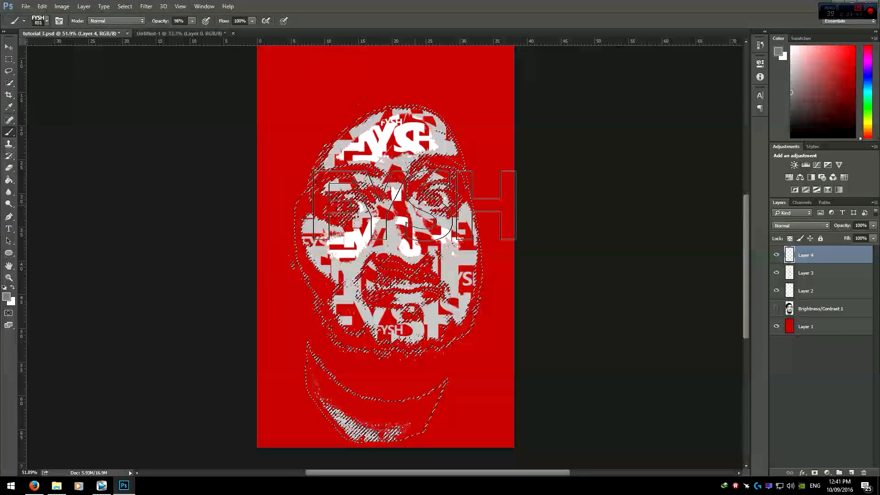
click(389, 190)
drag(402, 190, 438, 190)
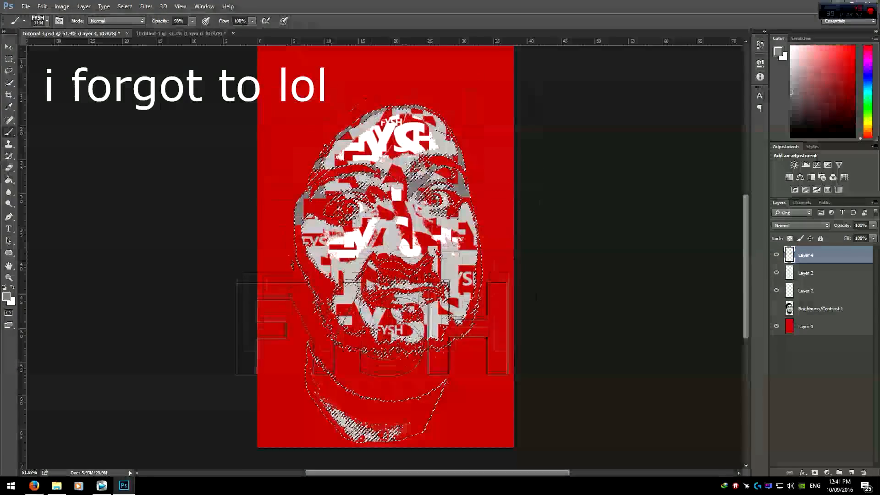
click(371, 374)
drag(406, 357, 333, 357)
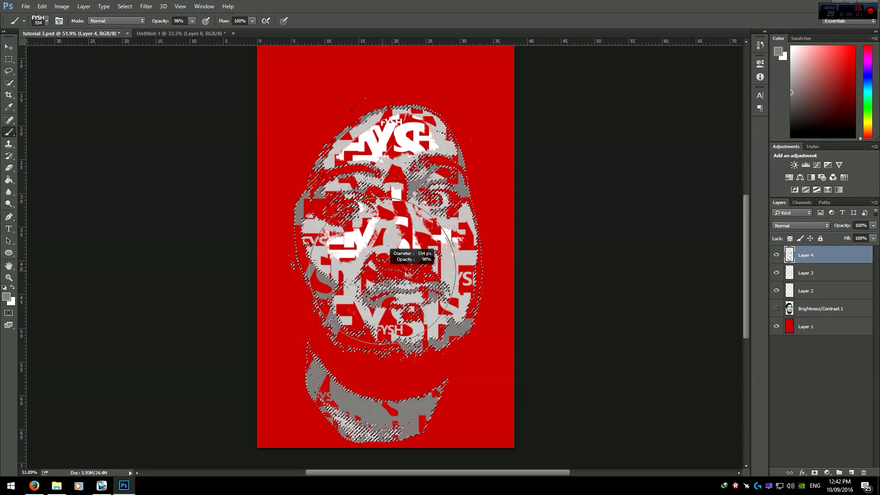
alt+right_click(434, 198)
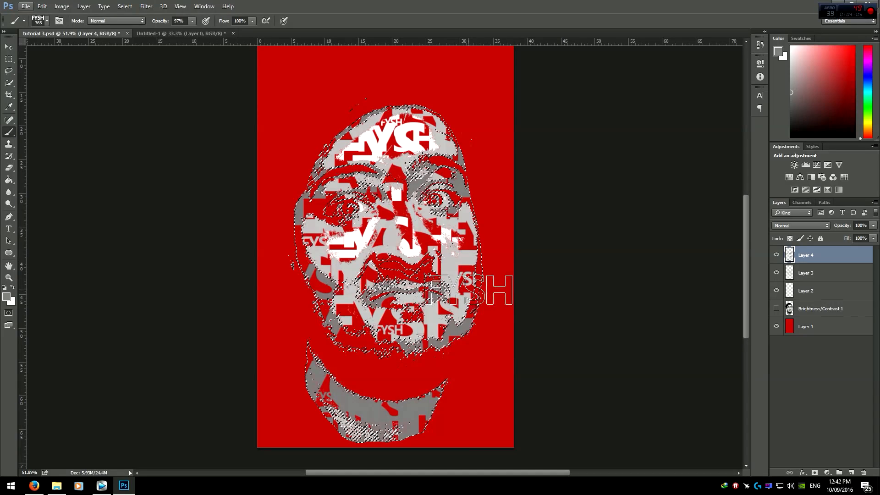
click(472, 261)
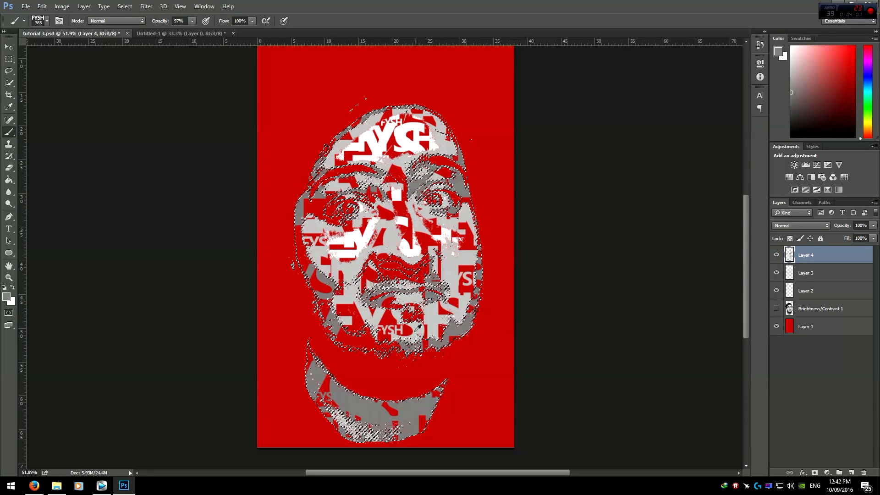
click(337, 333)
click(305, 290)
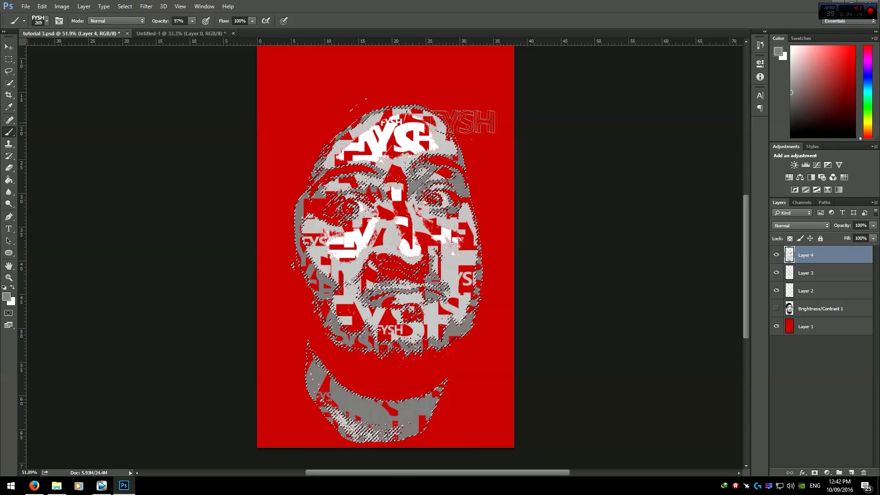
scroll(499, 367, down, 2)
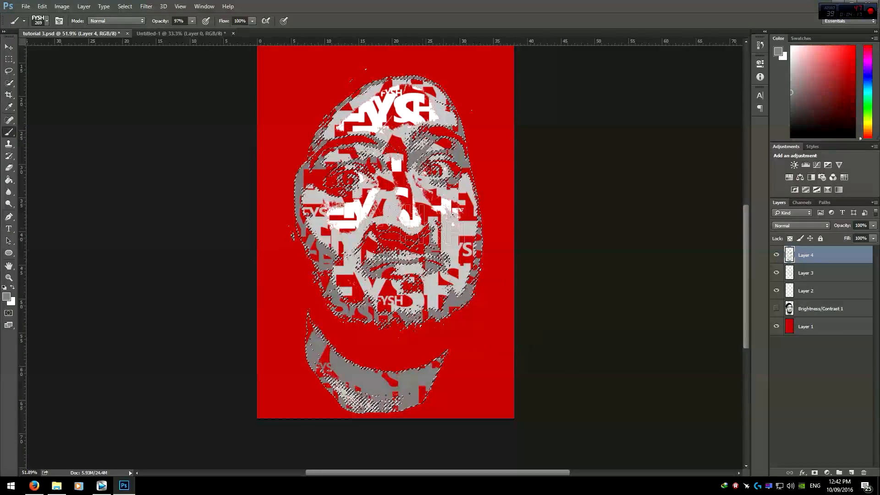
scroll(390, 84, up, 3)
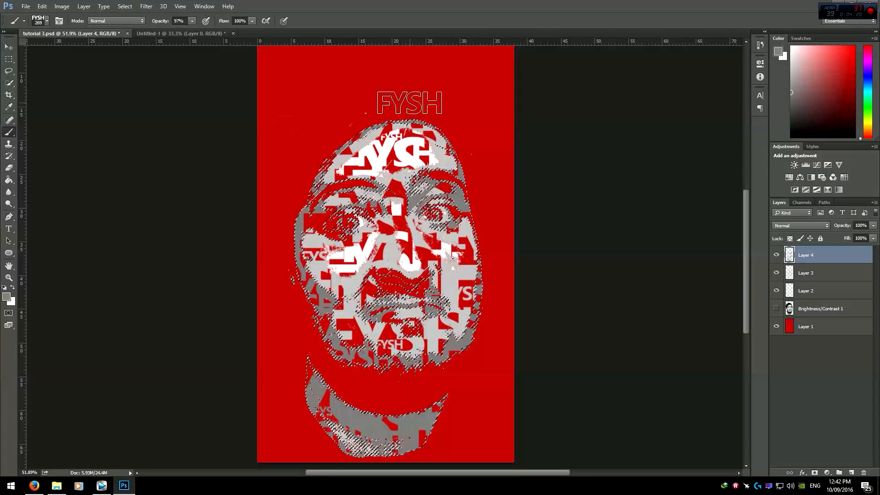
Step: Deselect the mid-grey selection
click(9, 60)
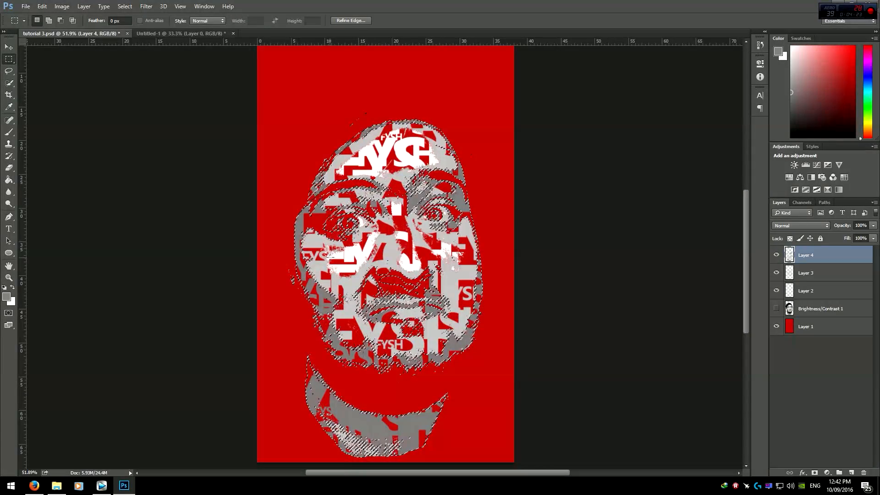
click(398, 332)
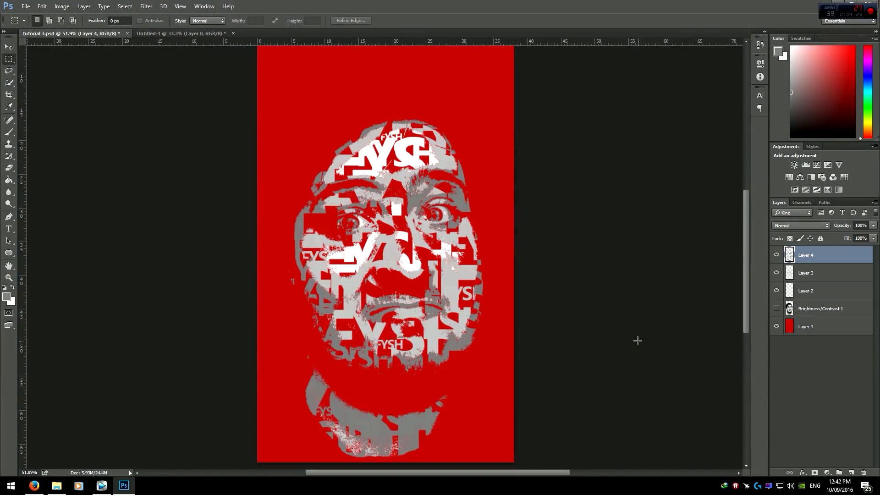
scroll(637, 341, down, 1)
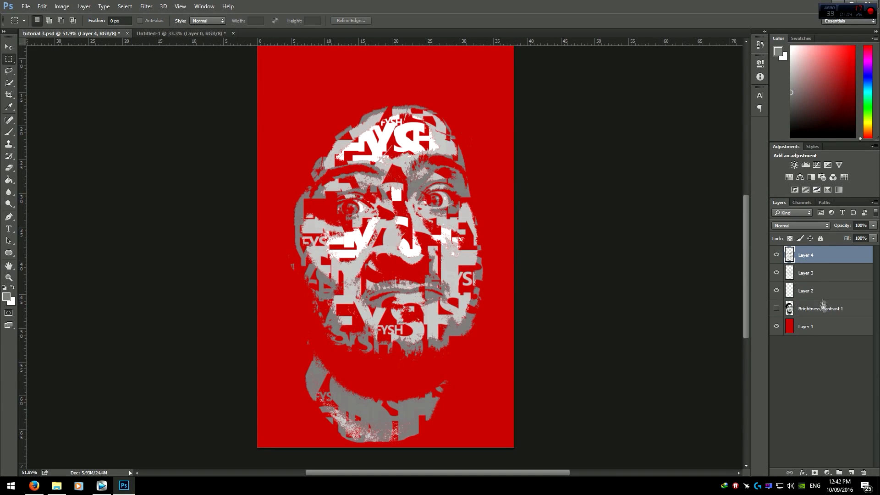
Step: Hide the lettering layers, show and select the Brightness/Contrast layer, and Color Range select the dark tones sampled near the hairline
click(777, 255)
click(800, 310)
click(777, 309)
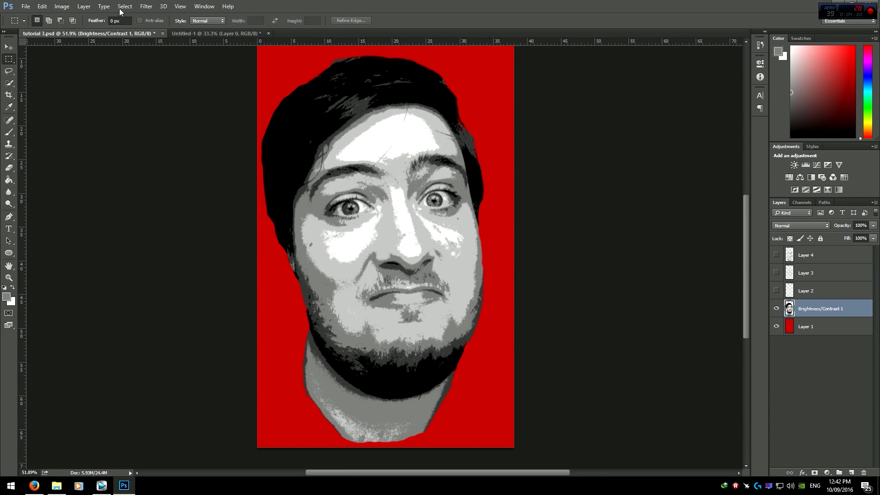
click(123, 6)
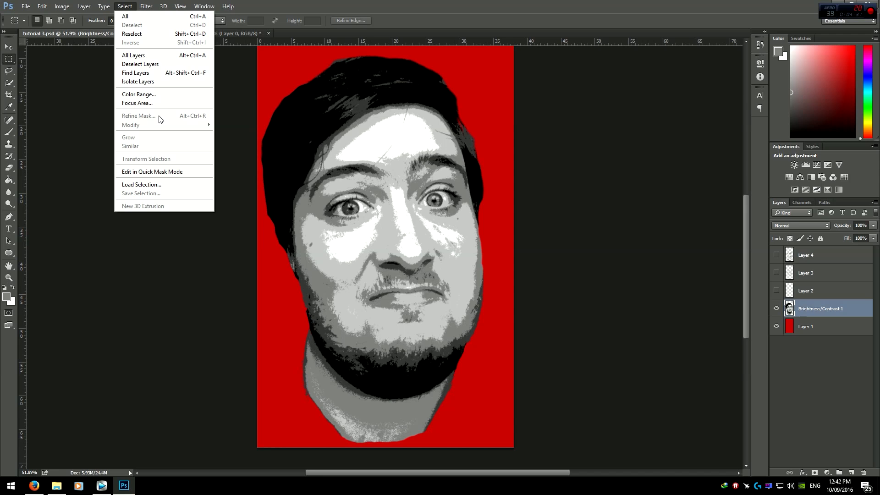
click(144, 94)
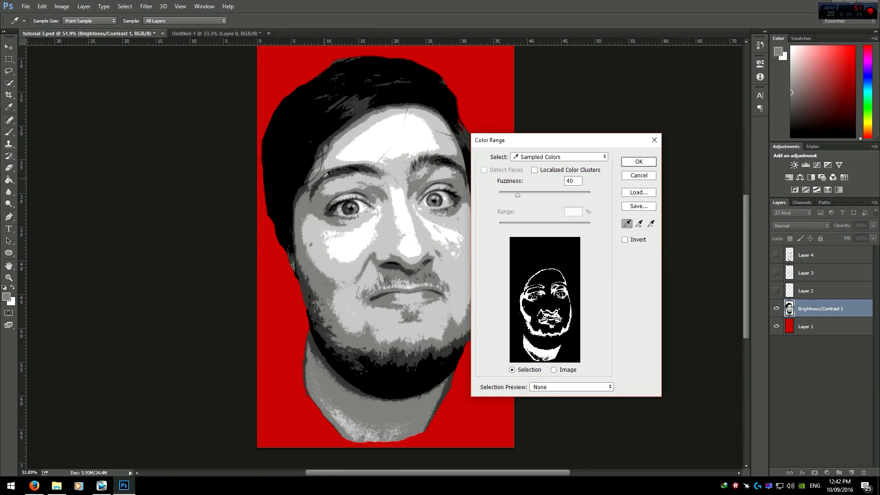
click(327, 173)
click(639, 161)
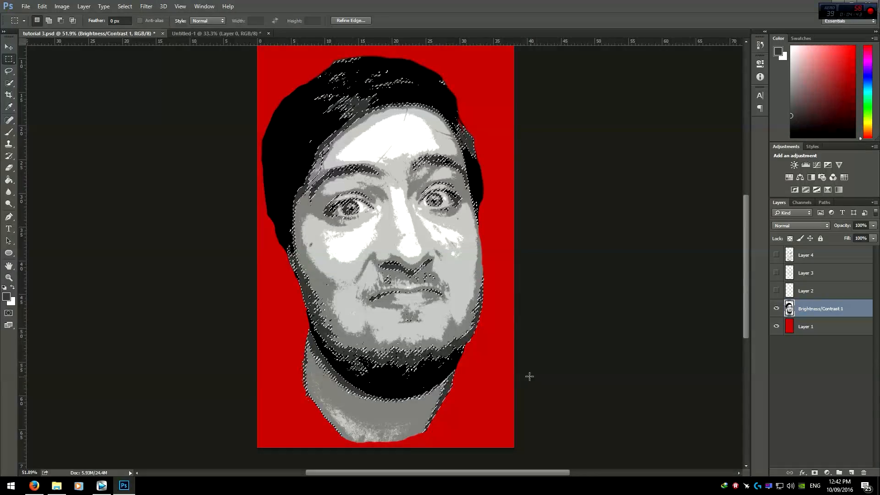
Step: Add a new layer above Layer 4 and hide the Brightness/Contrast layer so the lettering layers show
click(806, 258)
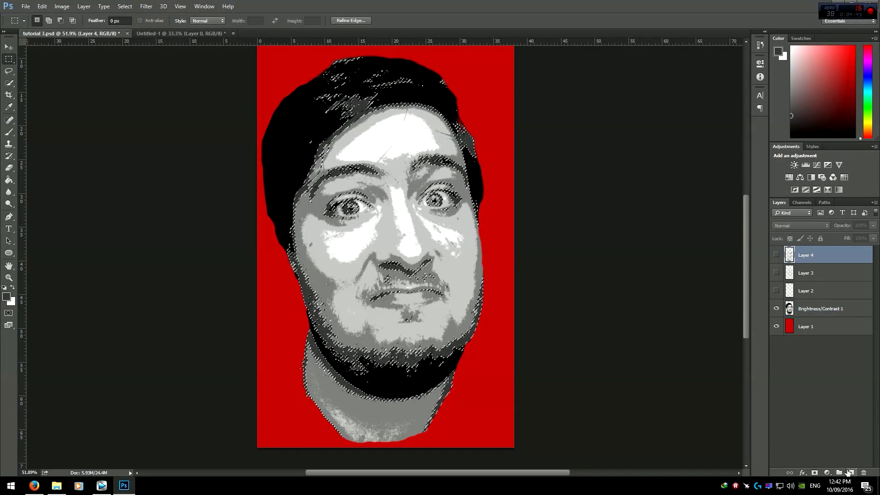
click(848, 472)
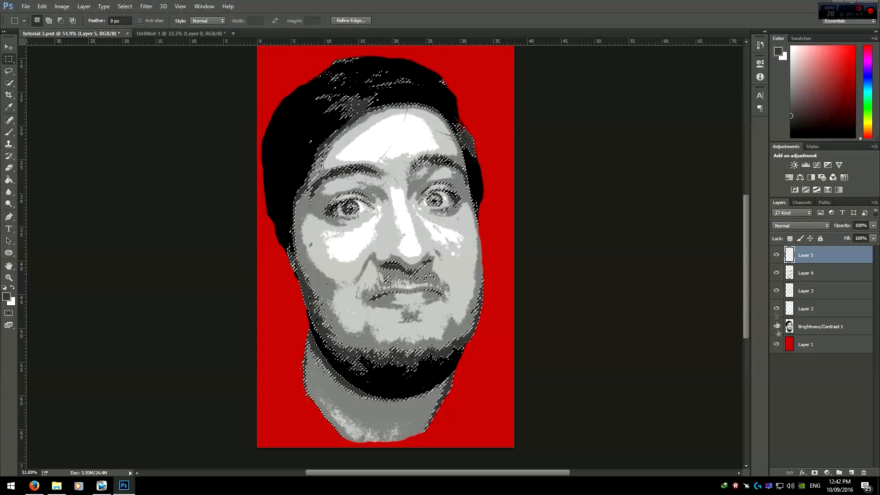
click(776, 326)
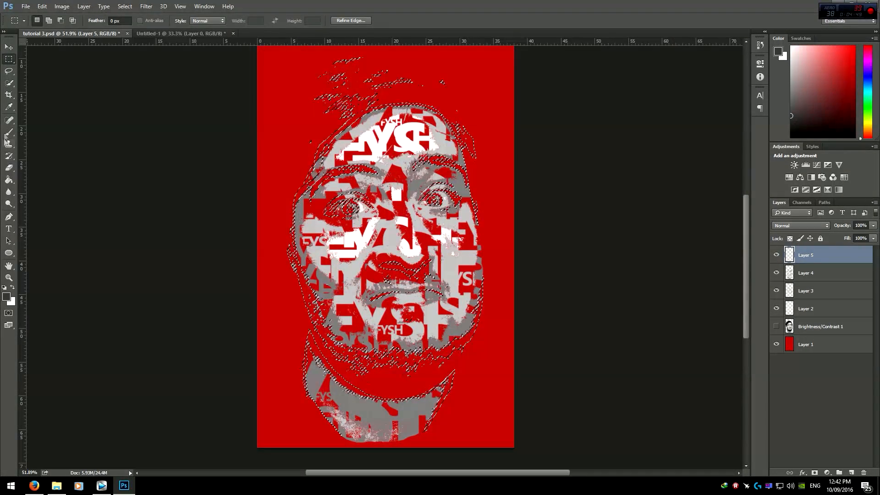
Step: Stamp FYSH lettering into the selected dark areas on Layer 5 with the brush, then deselect
click(7, 134)
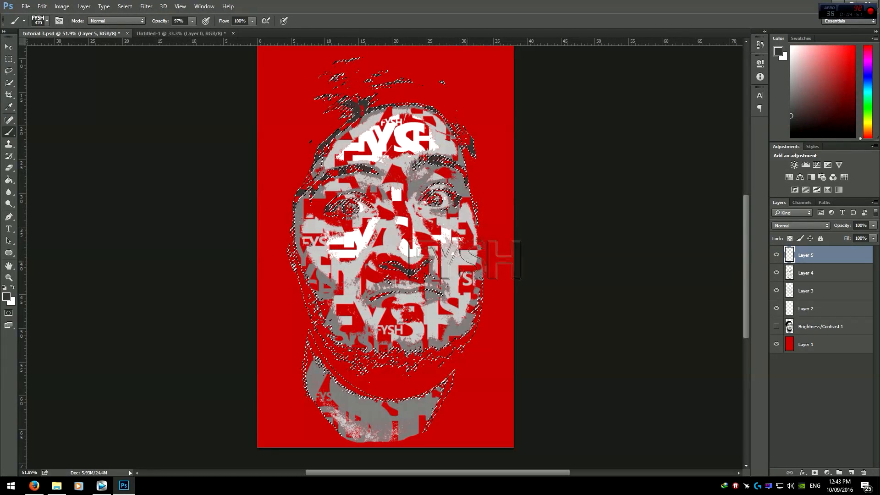
click(476, 194)
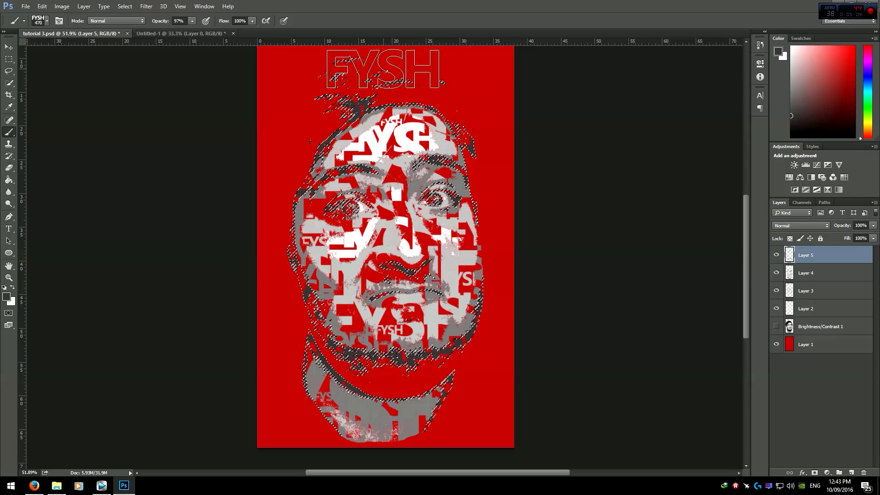
click(9, 59)
click(242, 179)
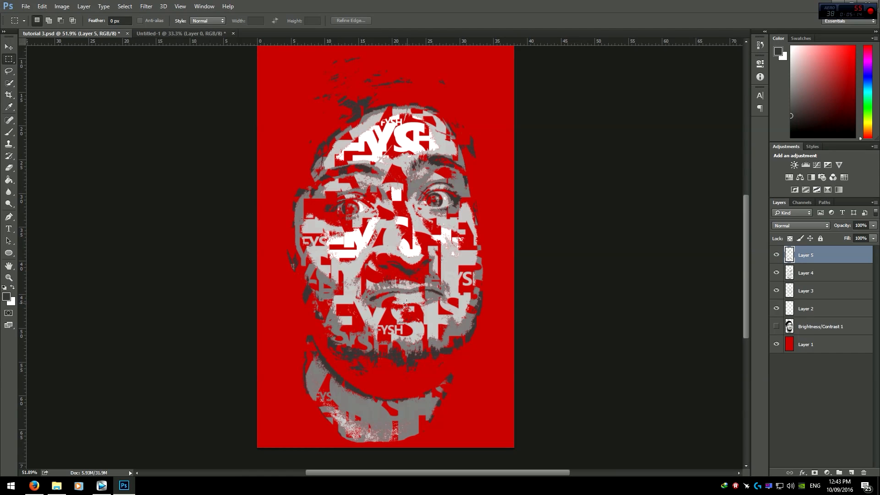
Step: Add another new layer, hide all lettering layers, and show and select the Brightness/Contrast layer
scroll(540, 325, down, 1)
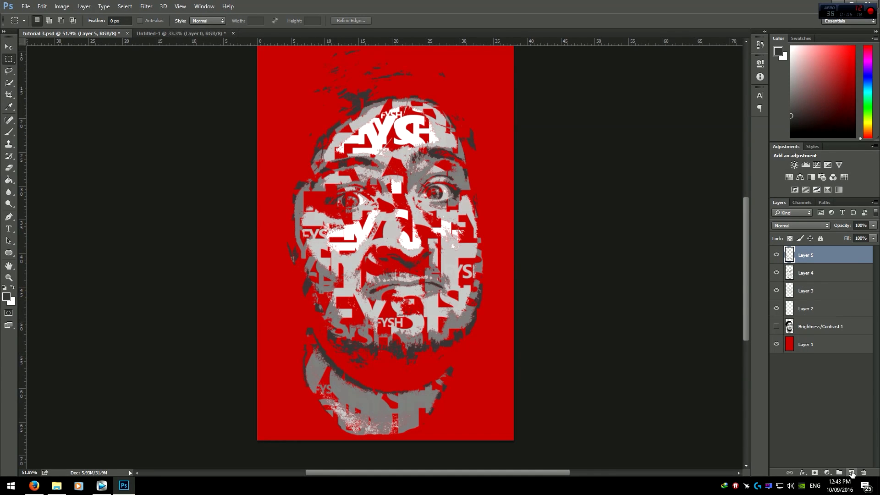
click(851, 472)
click(777, 345)
drag(777, 326, 774, 256)
click(775, 255)
drag(776, 308, 776, 255)
click(808, 343)
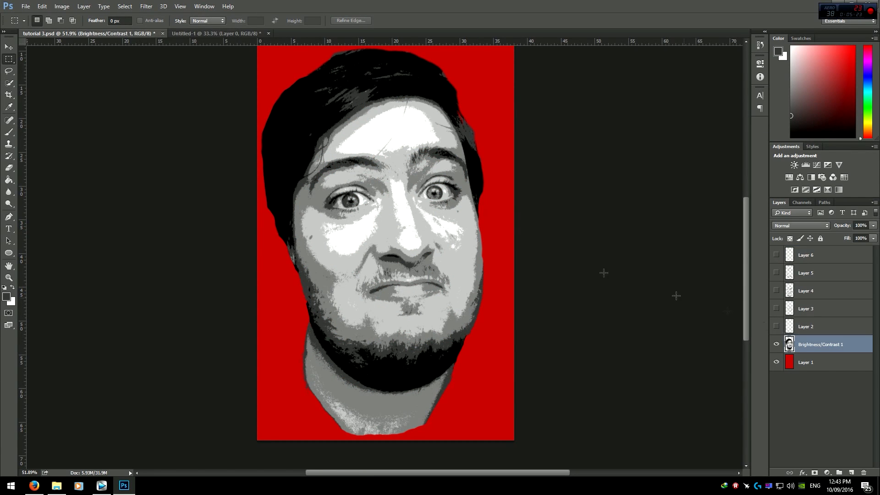
Step: Use Color Range with sampled colors to select the black tones of the portrait
click(124, 6)
click(137, 93)
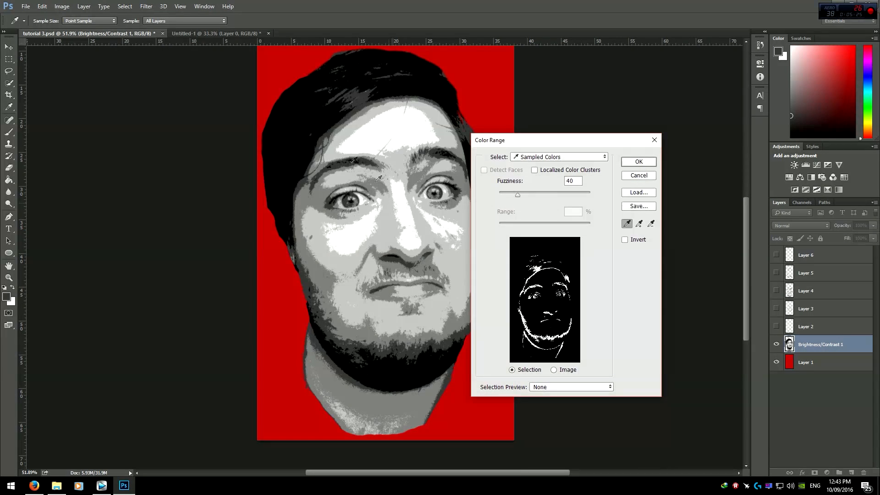
click(637, 162)
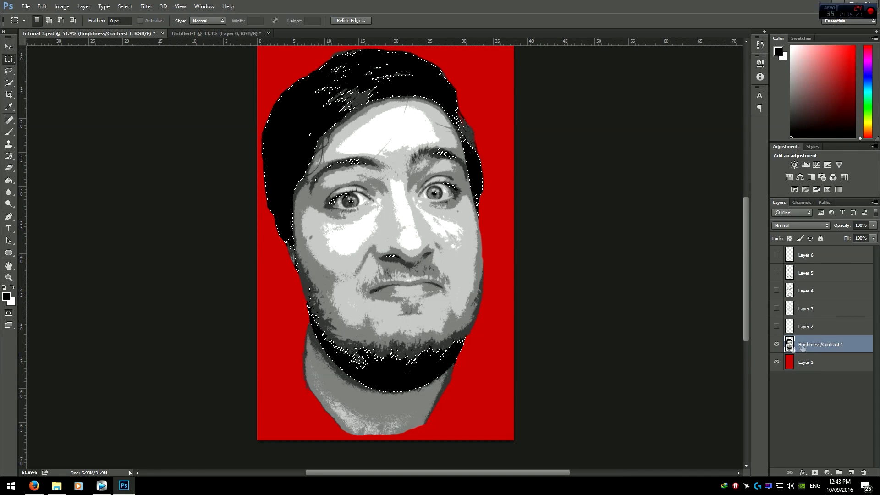
Step: Hide the adjustment layer, show the lettering layers again, and target Layer 6
click(776, 343)
drag(776, 290, 776, 327)
click(813, 260)
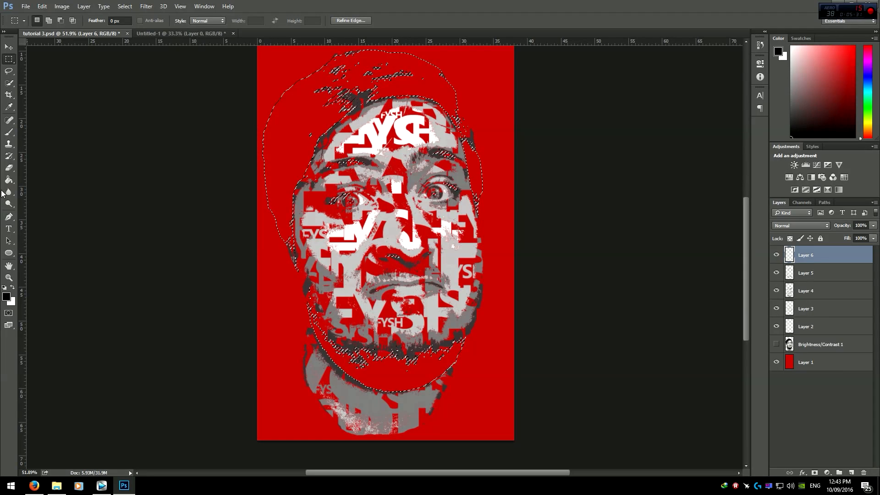
Step: Stamp large black FYSH lettering into the selected hair areas on Layer 6, resizing the brush between stamps
click(8, 132)
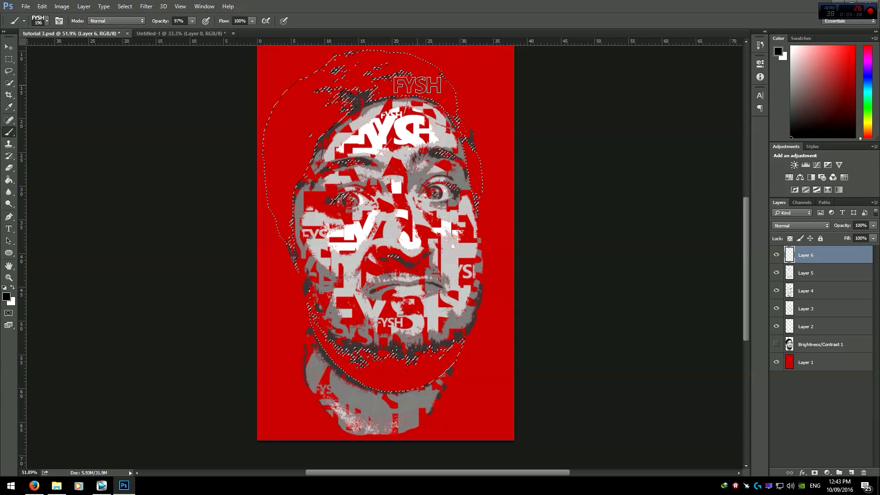
mouse_move(447, 143)
mouse_down()
mouse_move(483, 139)
mouse_move(471, 139)
mouse_up()
click(442, 120)
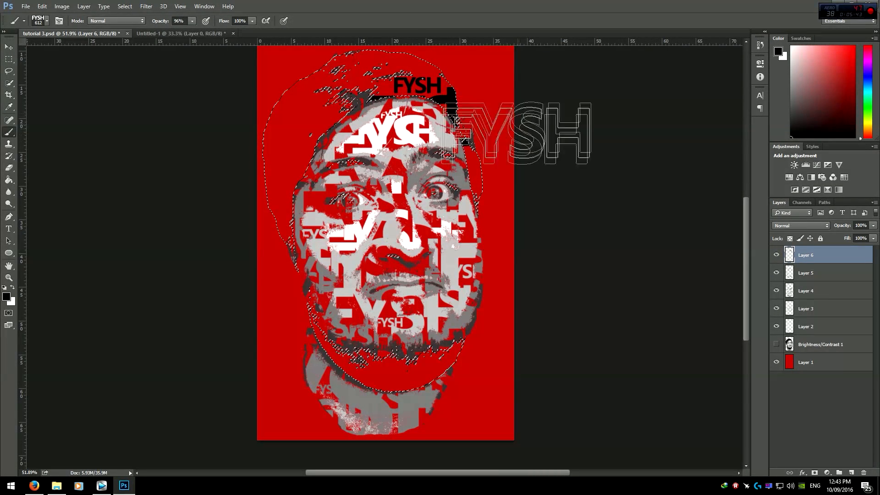
click(378, 48)
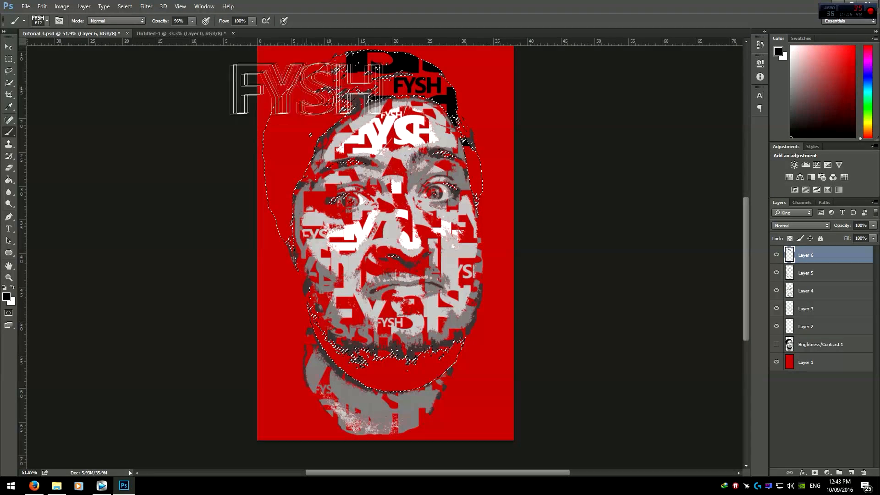
click(307, 95)
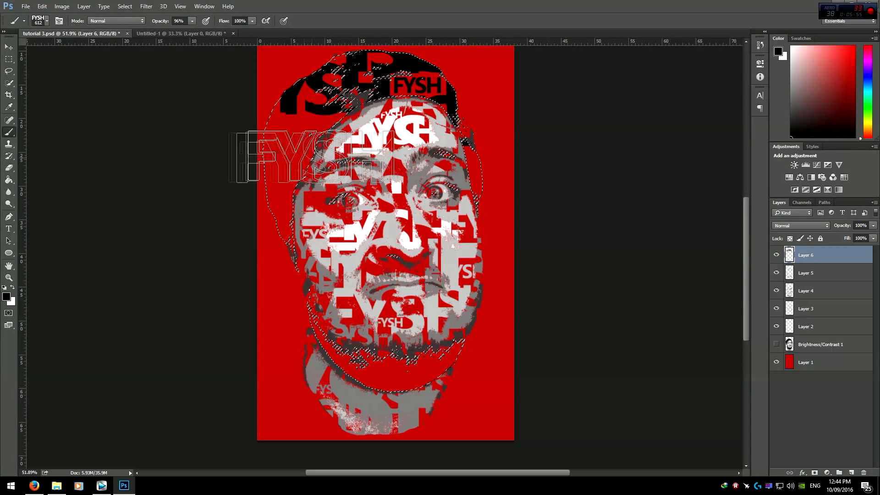
click(278, 121)
right_click(276, 209)
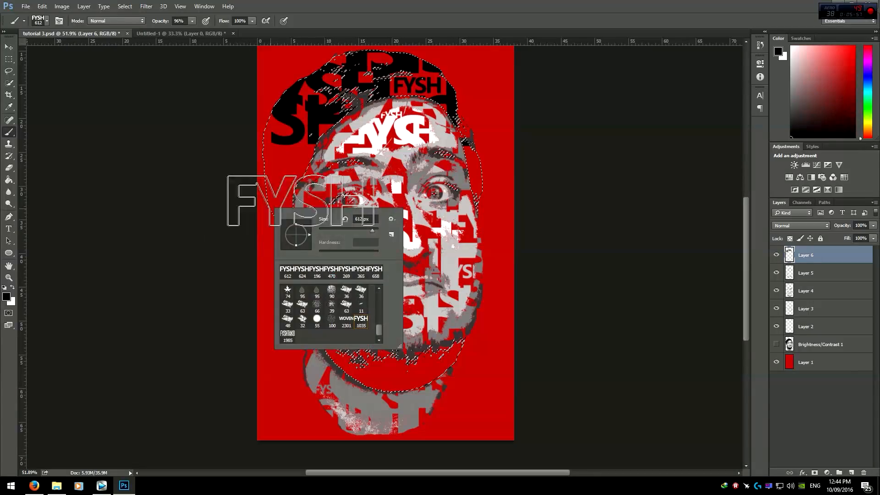
click(270, 157)
click(262, 211)
click(268, 198)
click(269, 270)
click(247, 149)
drag(327, 194, 362, 195)
click(242, 105)
click(217, 164)
drag(285, 172, 257, 179)
click(292, 199)
drag(396, 289, 426, 290)
Step: Stamp smaller black FYSH lettering into the selected beard and side dark areas on Layer 6
click(397, 378)
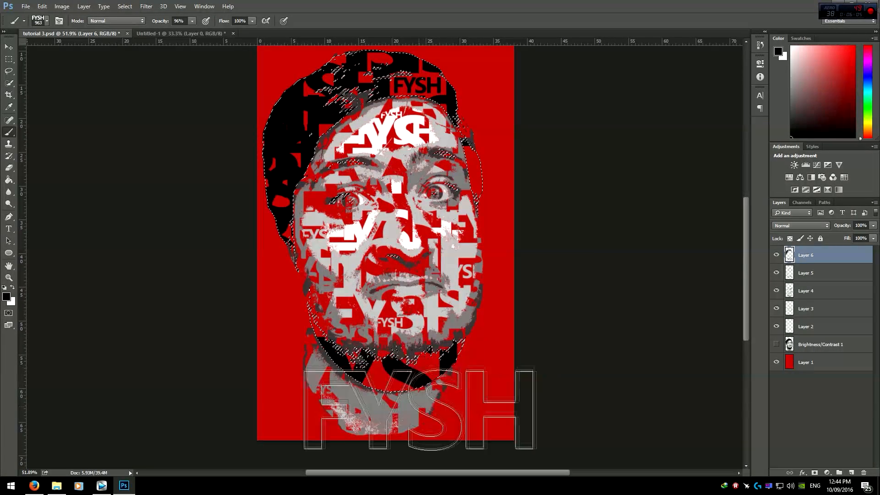
drag(459, 372, 408, 372)
right_click(402, 365)
click(383, 384)
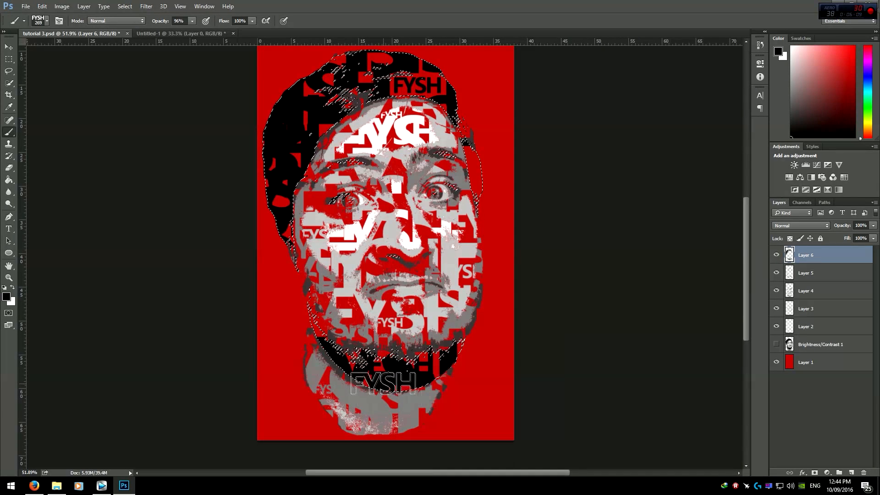
click(347, 323)
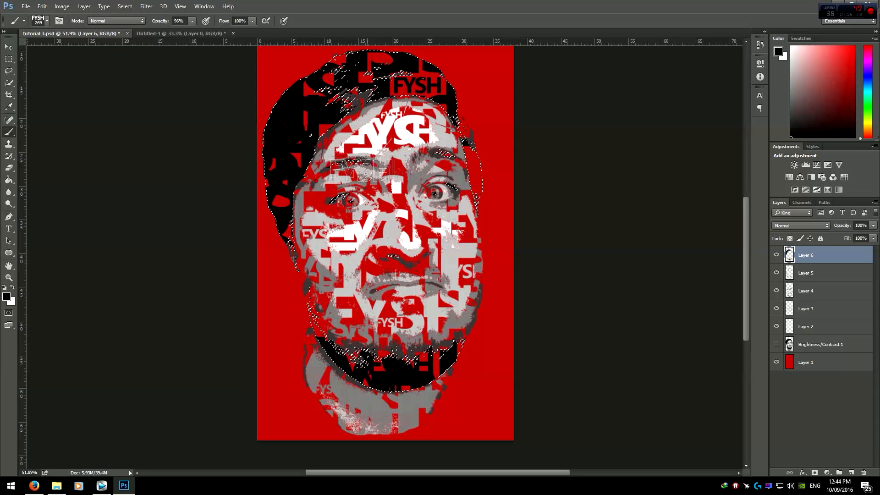
click(483, 167)
click(481, 145)
click(490, 181)
click(504, 179)
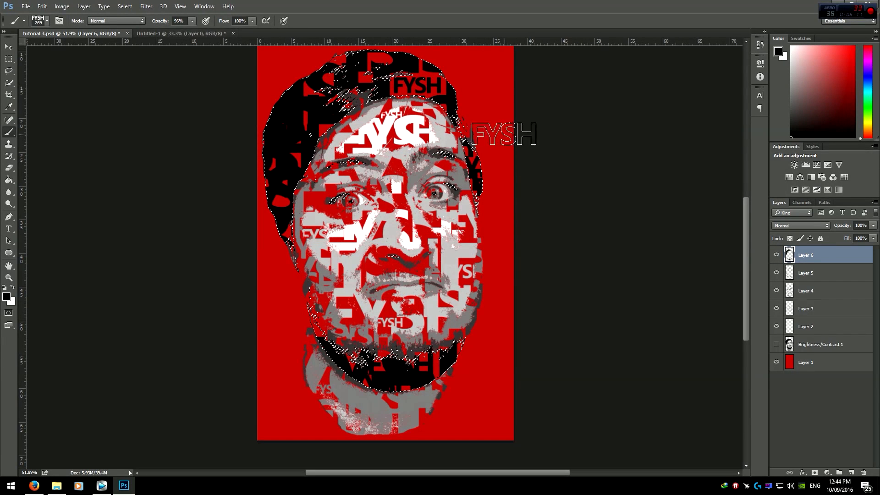
Step: Deselect the black-tone selection
scroll(343, 361, down, 2)
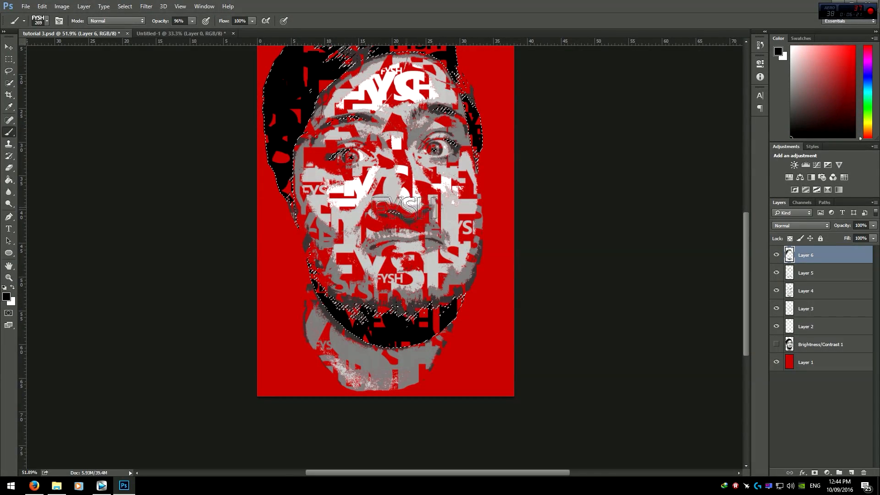
scroll(390, 239, up, 2)
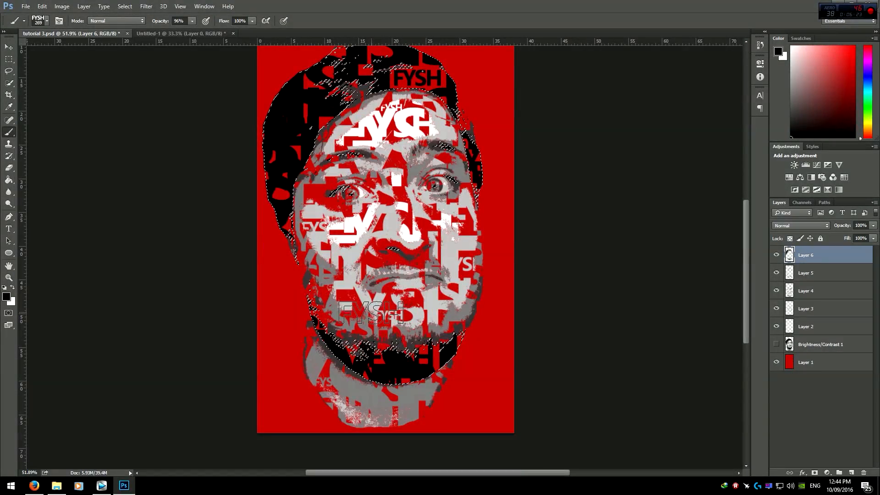
scroll(371, 312, up, 2)
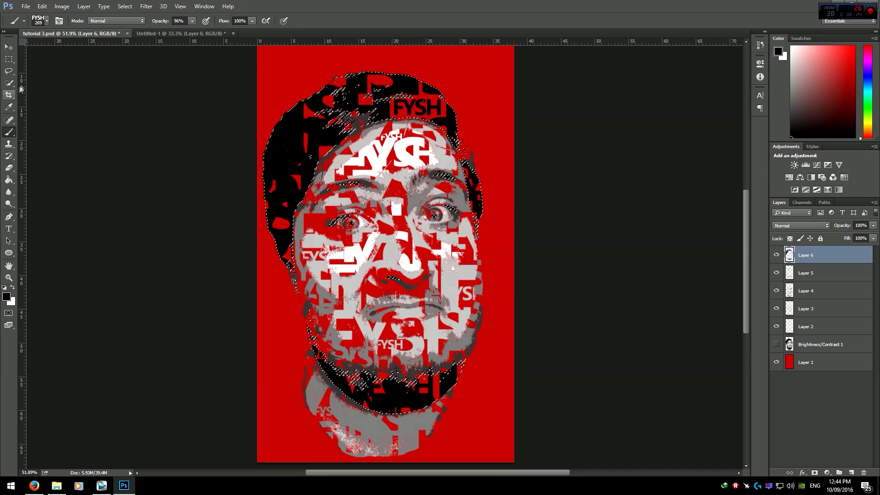
click(8, 59)
click(222, 221)
scroll(392, 390, down, 1)
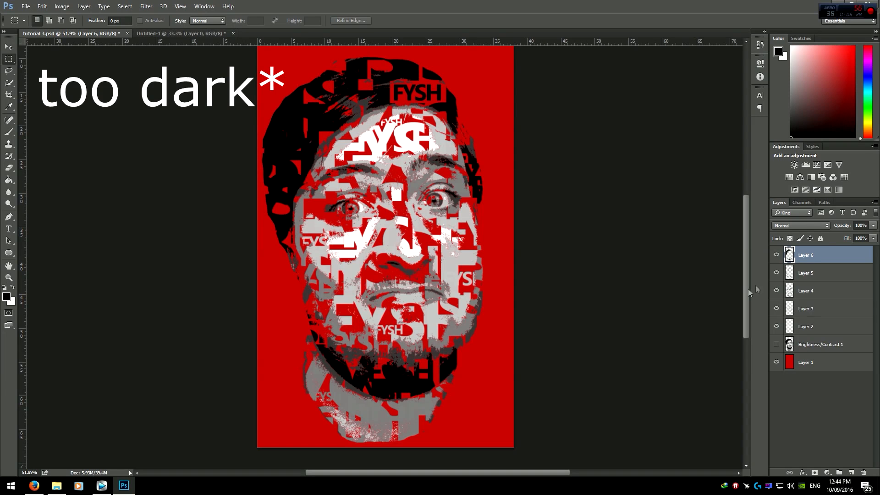
Step: Apply a Color Overlay style to Layer 6 in white #ffffff with a much lower opacity
click(800, 471)
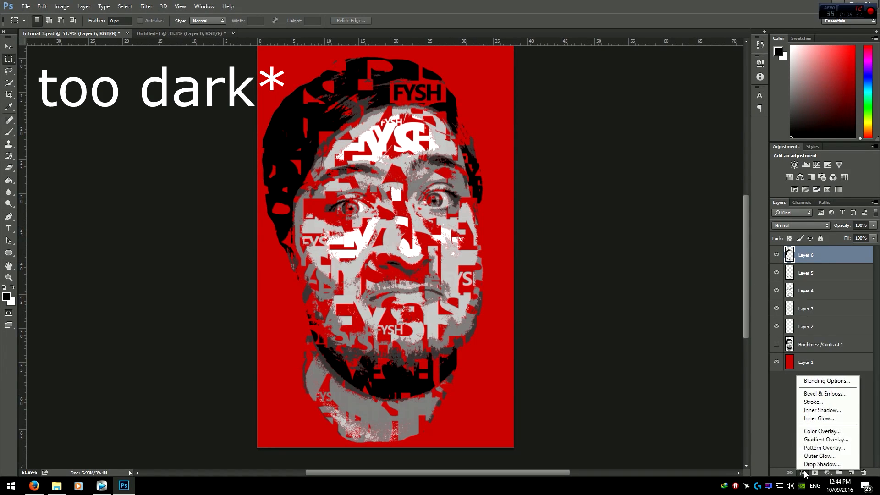
click(817, 436)
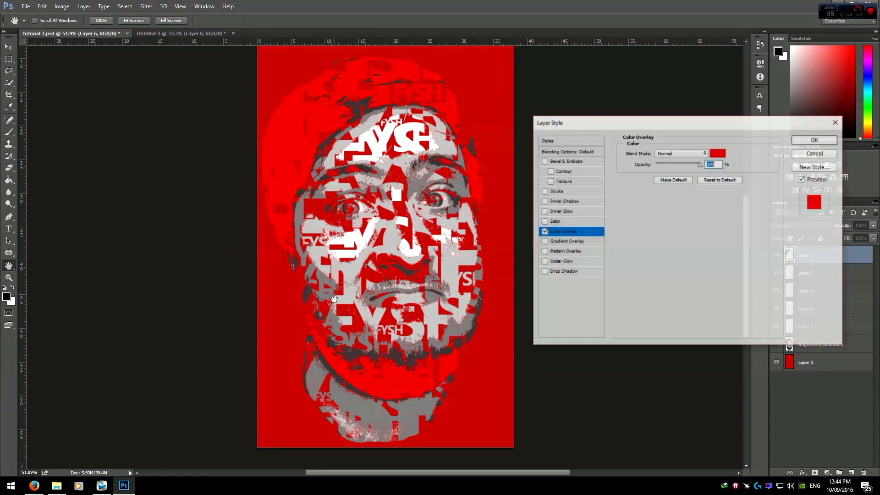
click(718, 152)
text(ffffff)
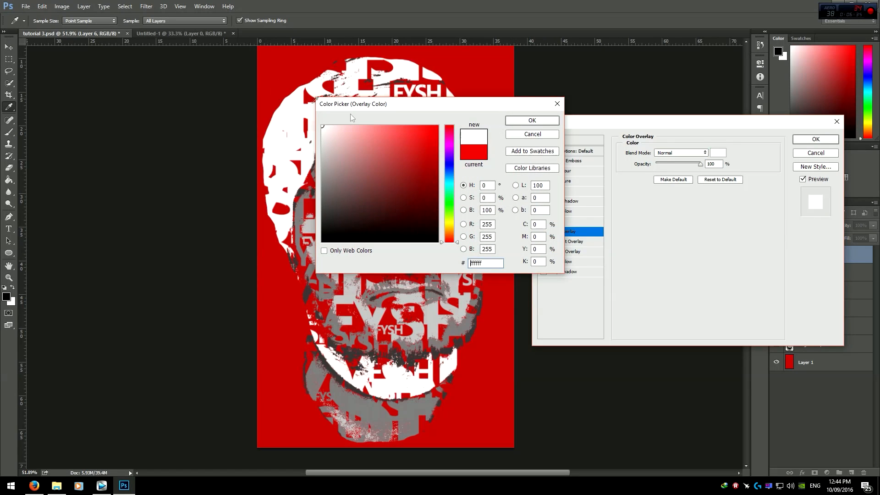
click(530, 121)
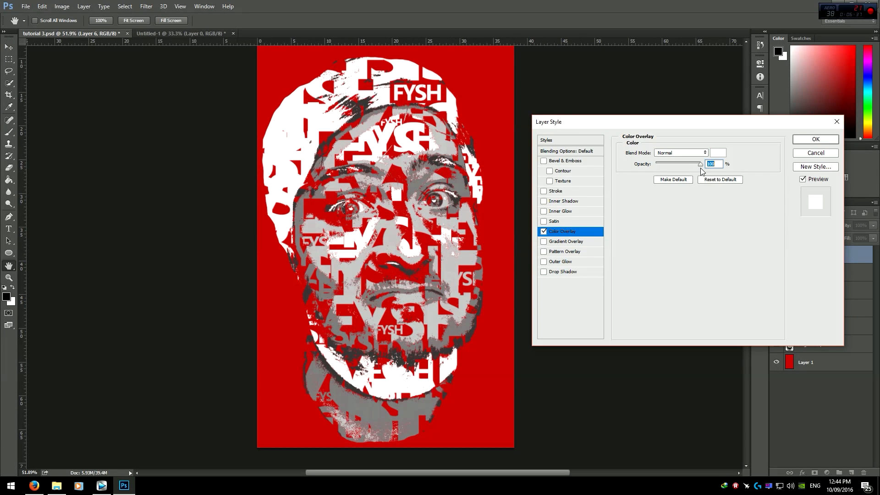
drag(701, 164, 662, 168)
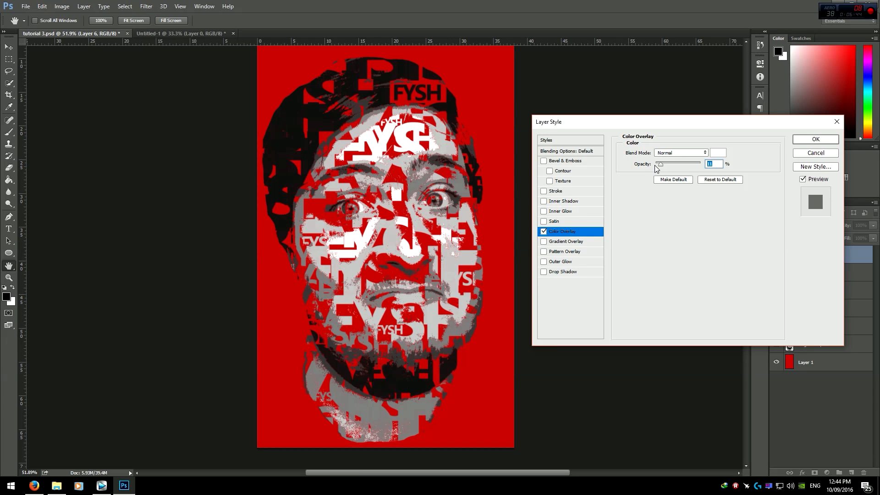
click(818, 140)
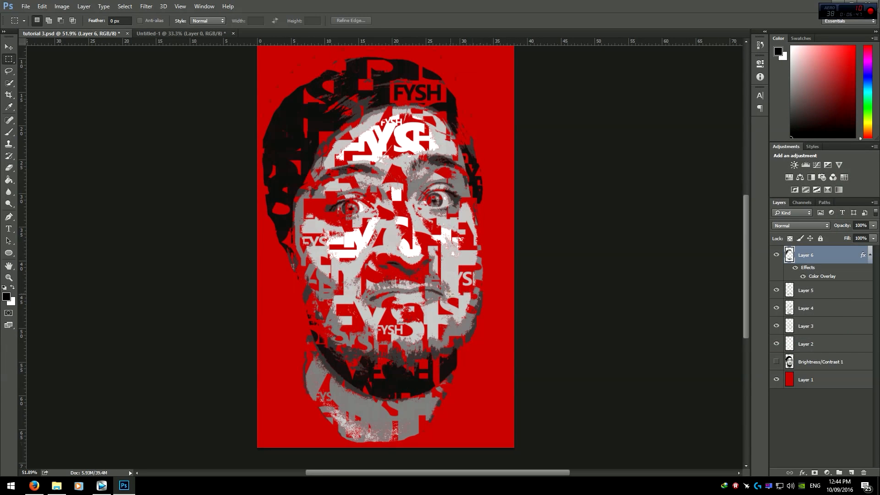
Step: Scroll over the artwork to examine the lightened black lettering
scroll(442, 288, down, 2)
scroll(439, 284, up, 1)
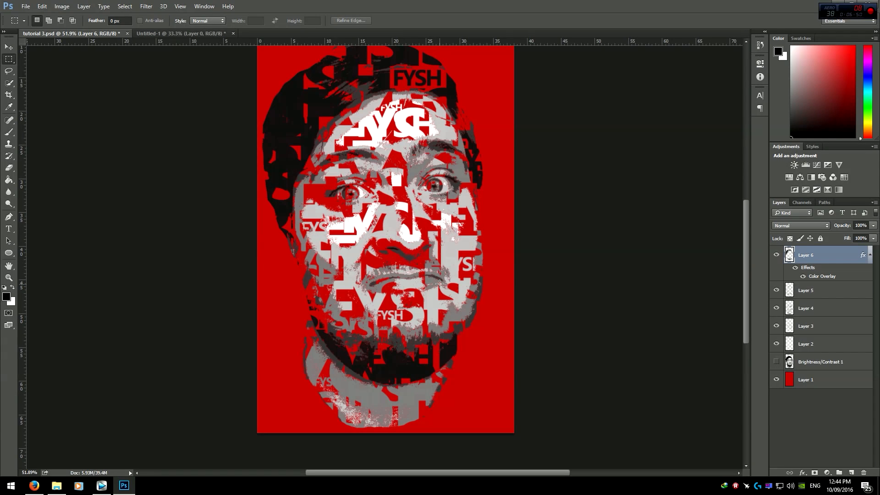
scroll(508, 404, up, 2)
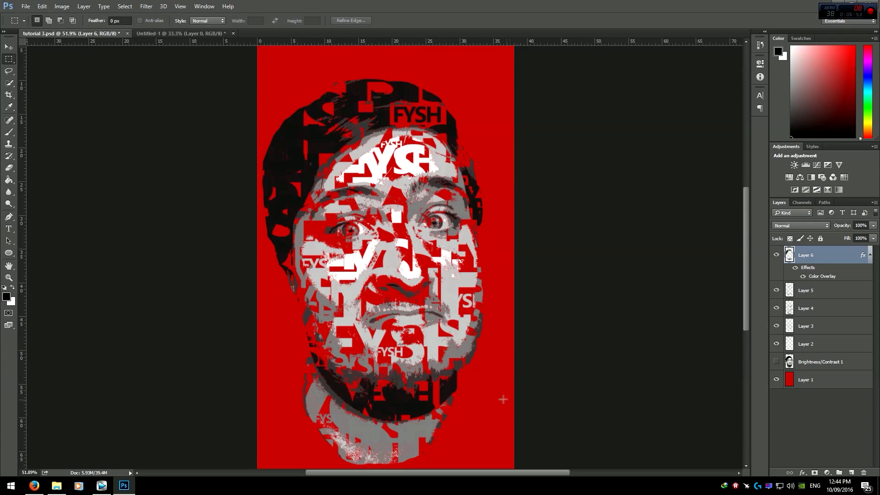
scroll(468, 285, down, 1)
scroll(447, 248, up, 1)
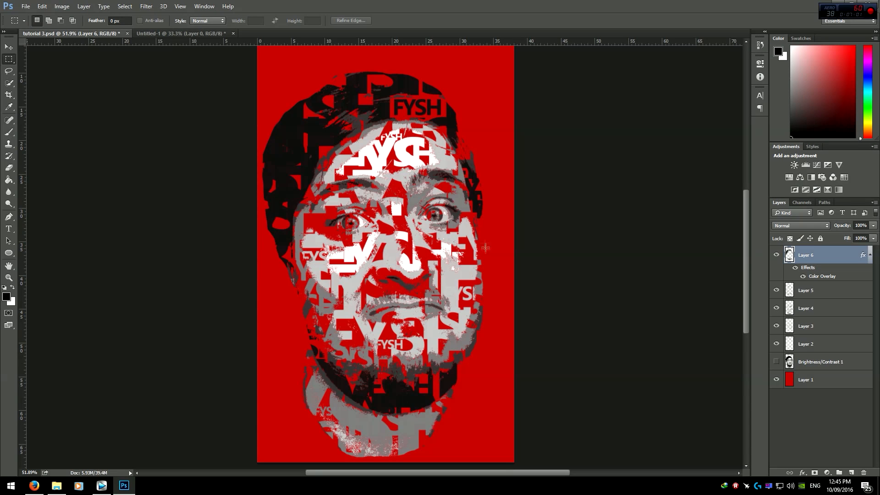
scroll(488, 292, down, 5)
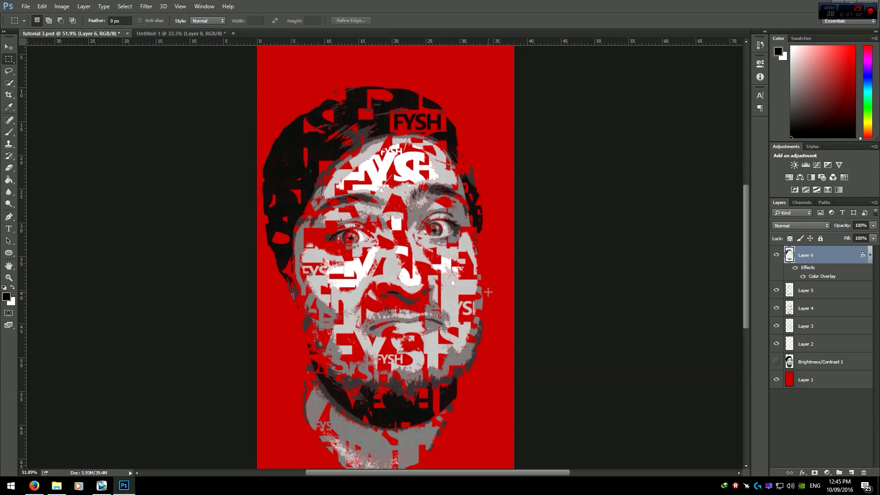
scroll(472, 282, up, 4)
scroll(473, 281, up, 3)
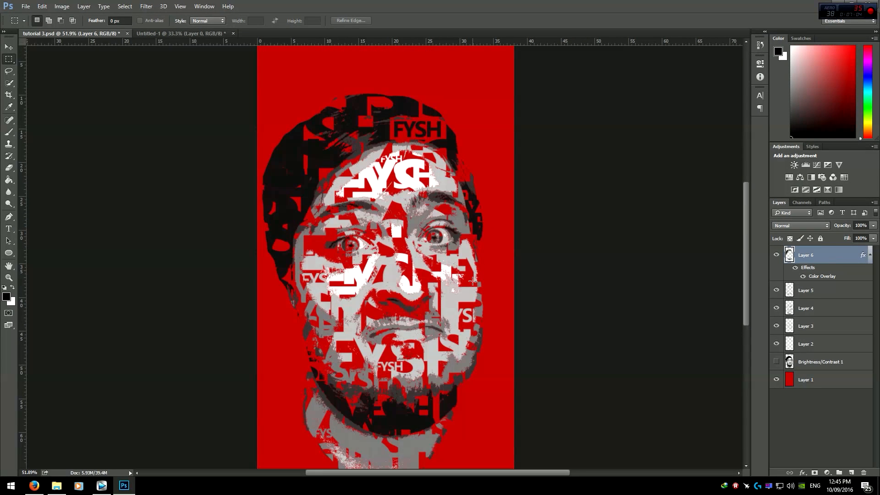
scroll(472, 278, down, 2)
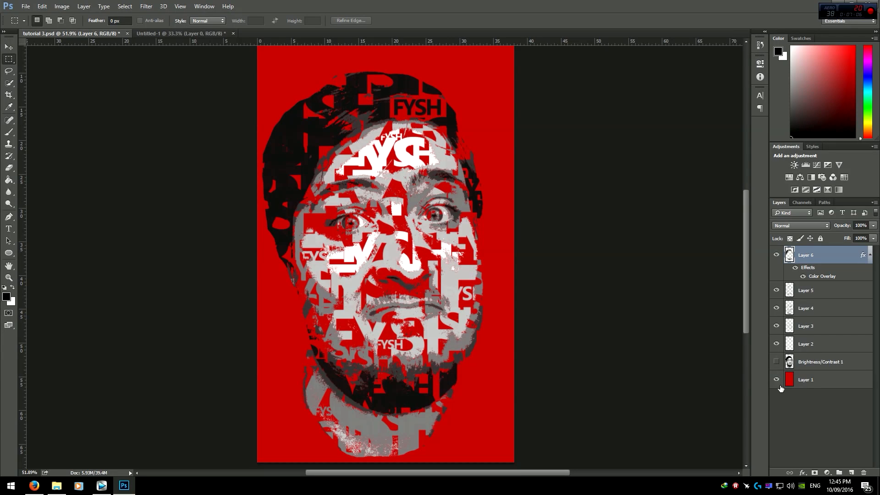
Step: Hide the red background layer, collapse Layer 6's effects list, and select Layer 2
click(776, 380)
click(869, 255)
click(820, 362)
click(820, 326)
scroll(369, 257, down, 1)
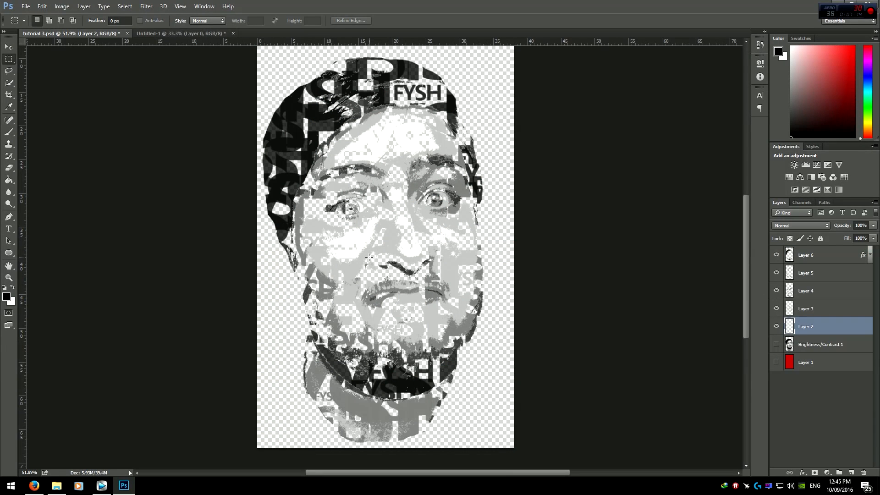
scroll(381, 288, up, 3)
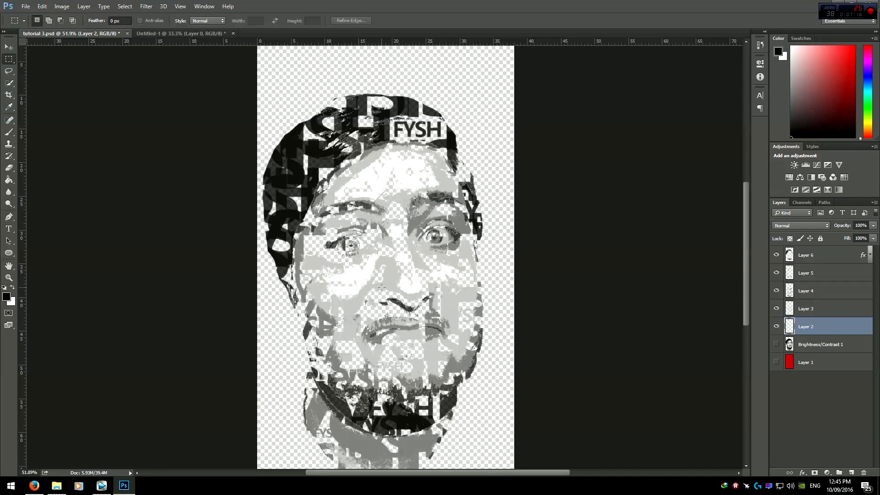
scroll(367, 129, down, 6)
scroll(362, 129, up, 3)
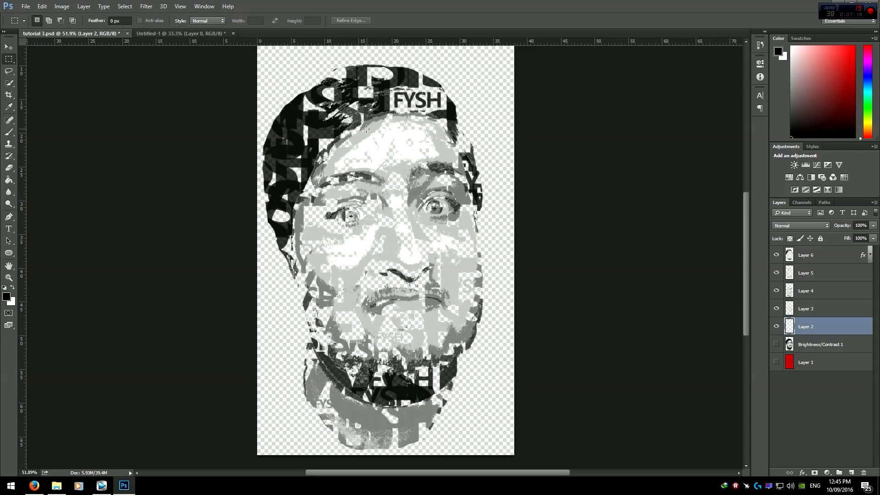
scroll(361, 127, up, 1)
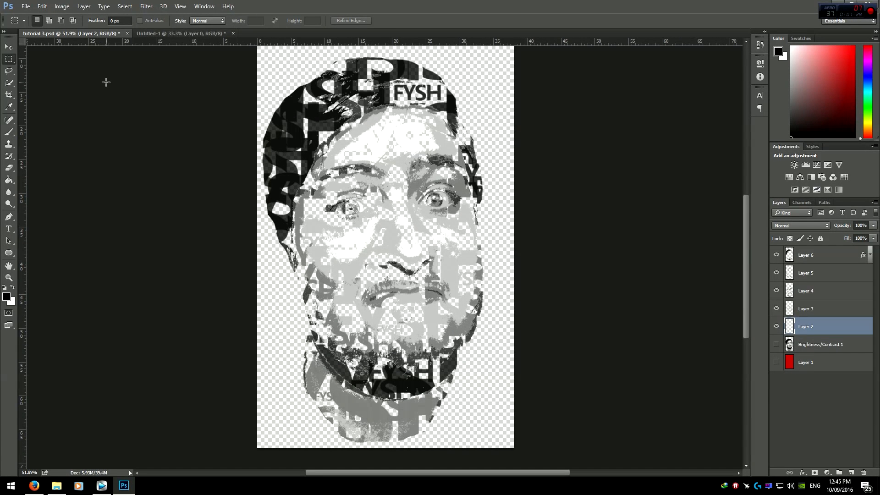